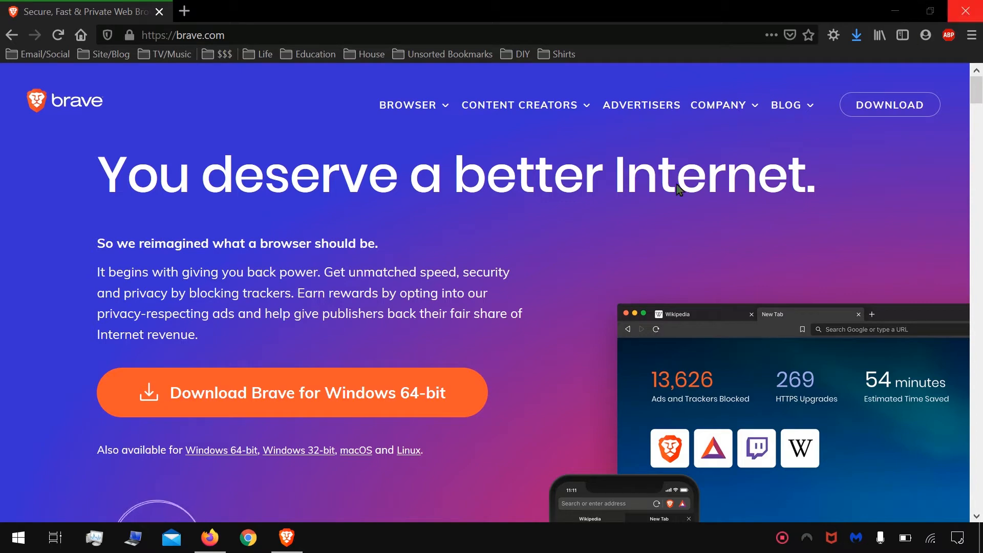
Step: Close the Firefox window, switch to Brave and start its welcome tour
left_click(965, 11)
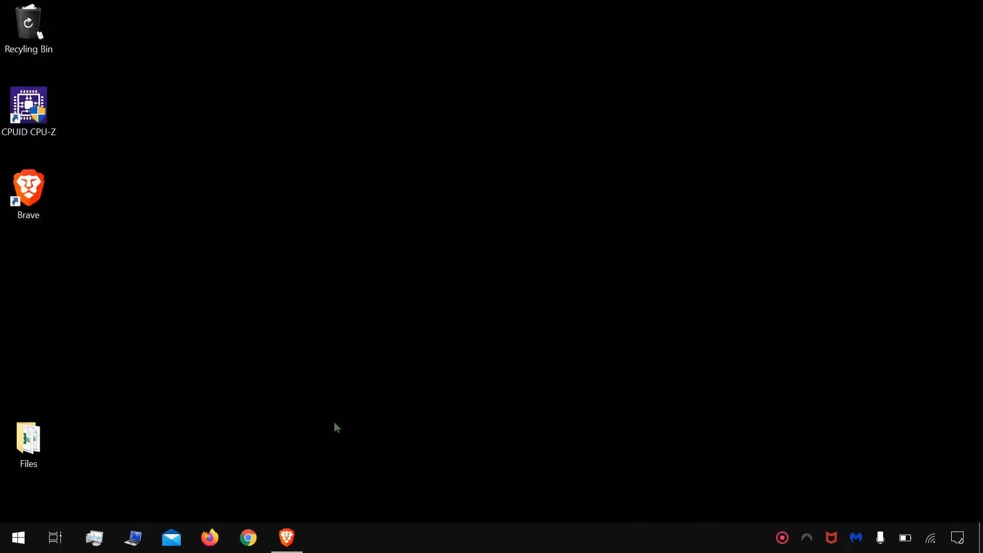
left_click(291, 539)
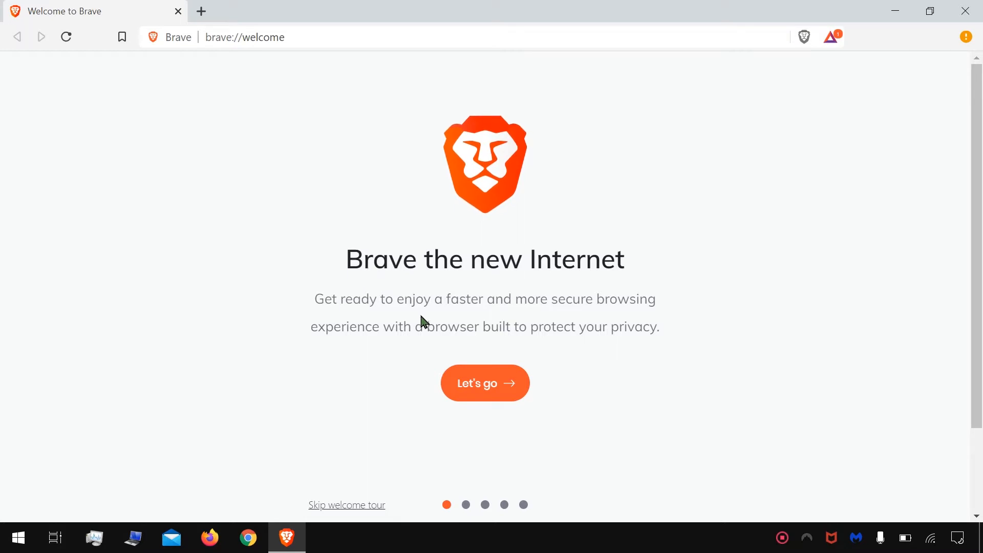
left_click(502, 395)
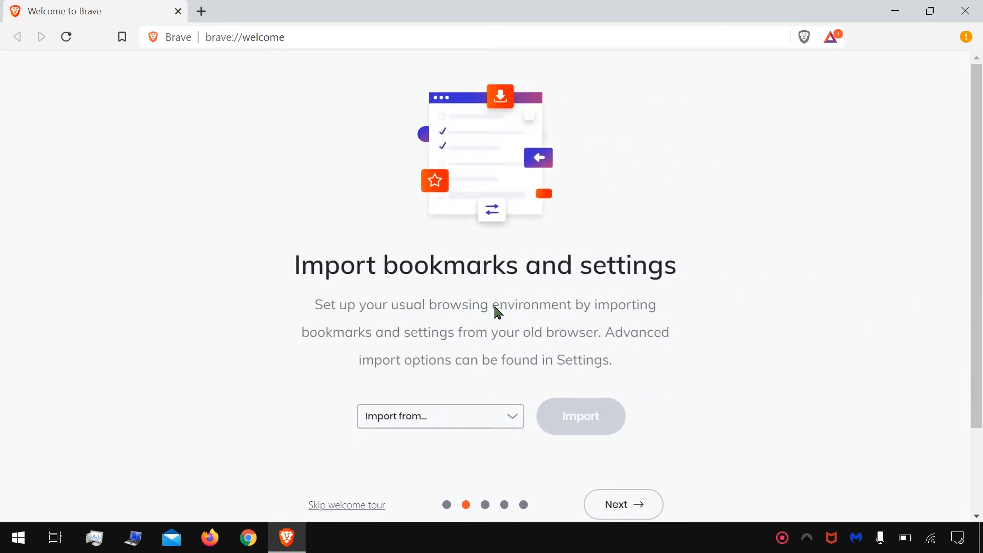
Step: Import bookmarks and settings from Mozilla Firefox
left_click(512, 423)
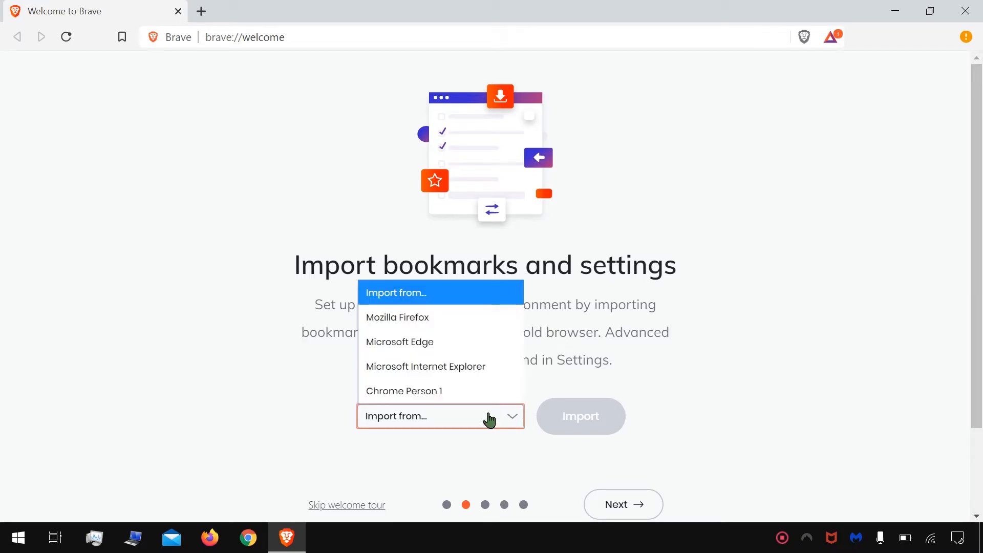
left_click(455, 324)
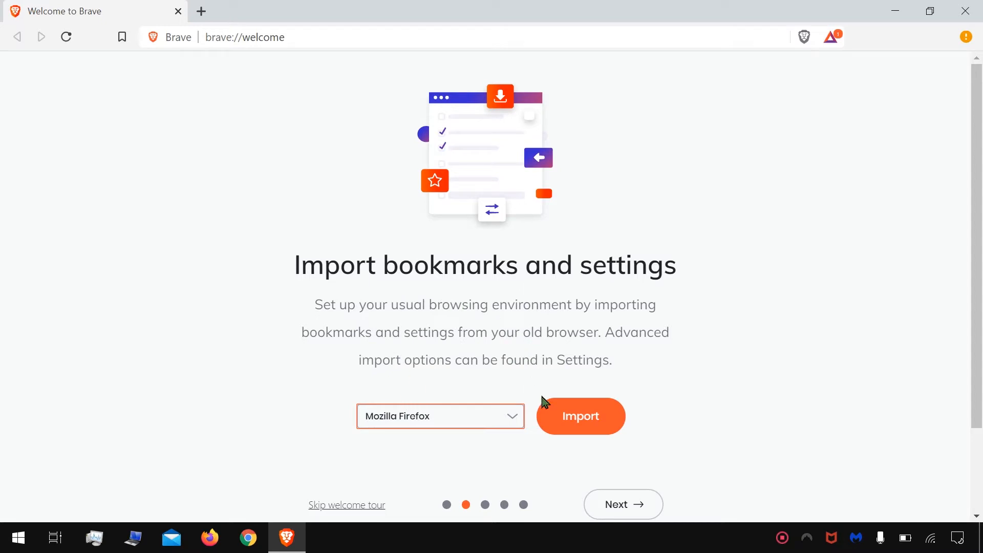
left_click(574, 415)
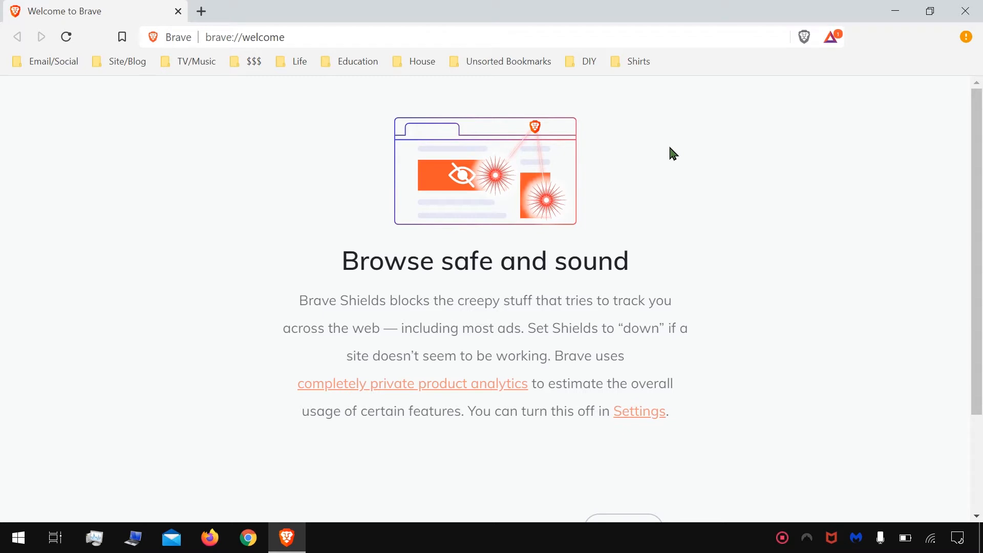
Step: Continue past the Brave Shields introduction and set DuckDuckGo as the default search engine
left_click_drag(982, 122, 982, 153)
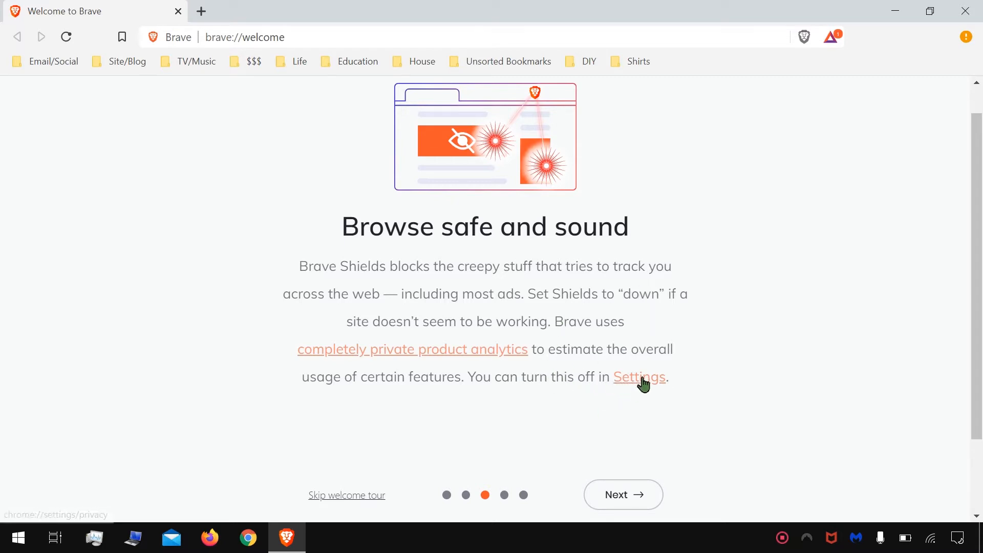
left_click(618, 496)
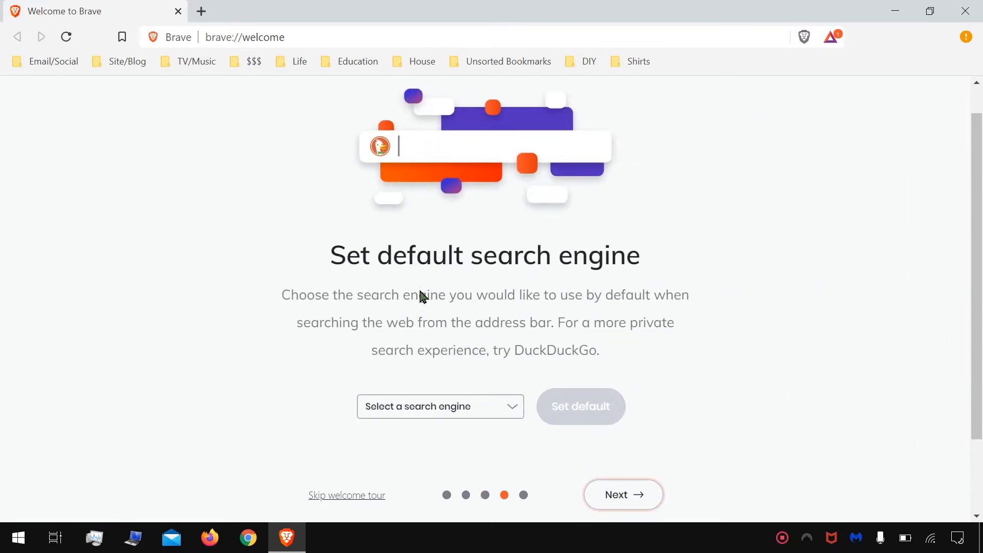
left_click(501, 407)
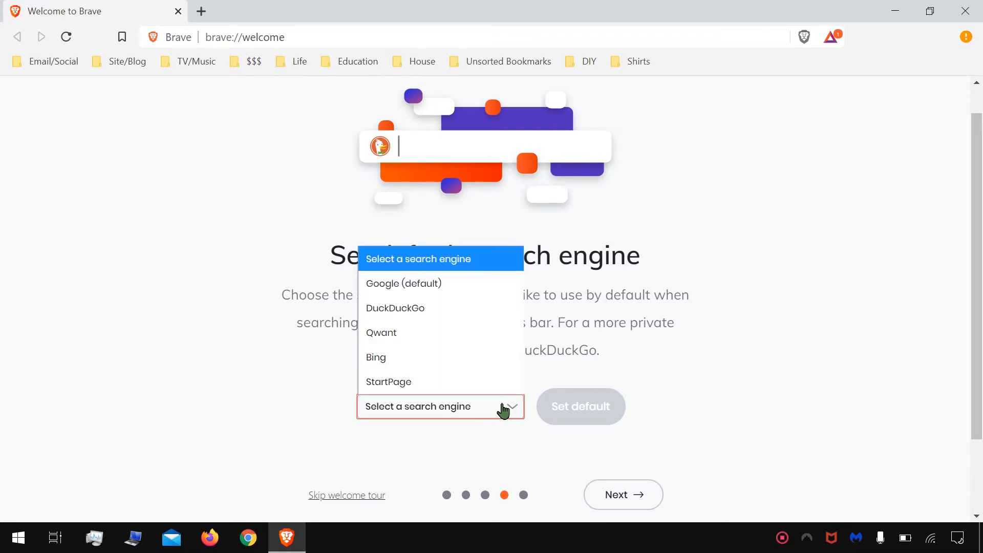
left_click(439, 314)
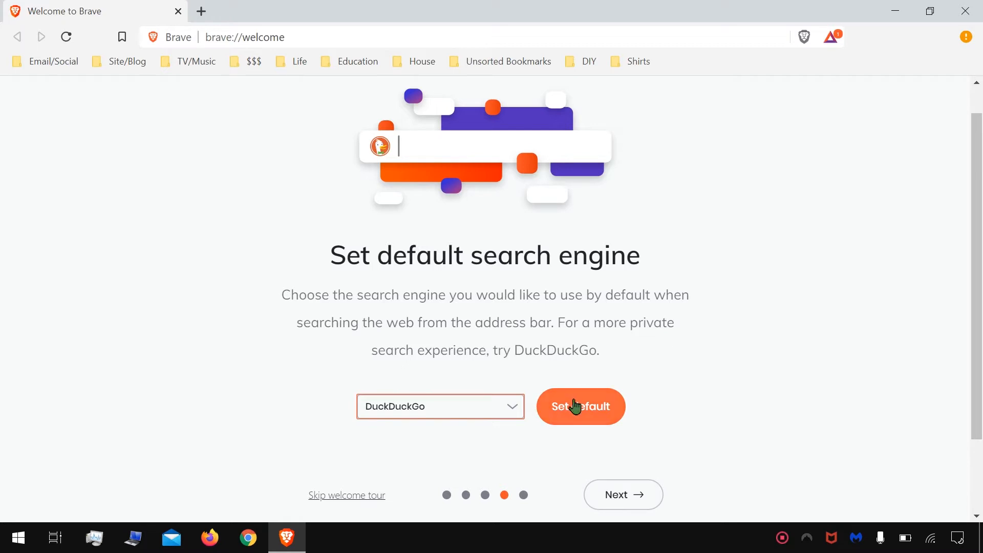
left_click(560, 408)
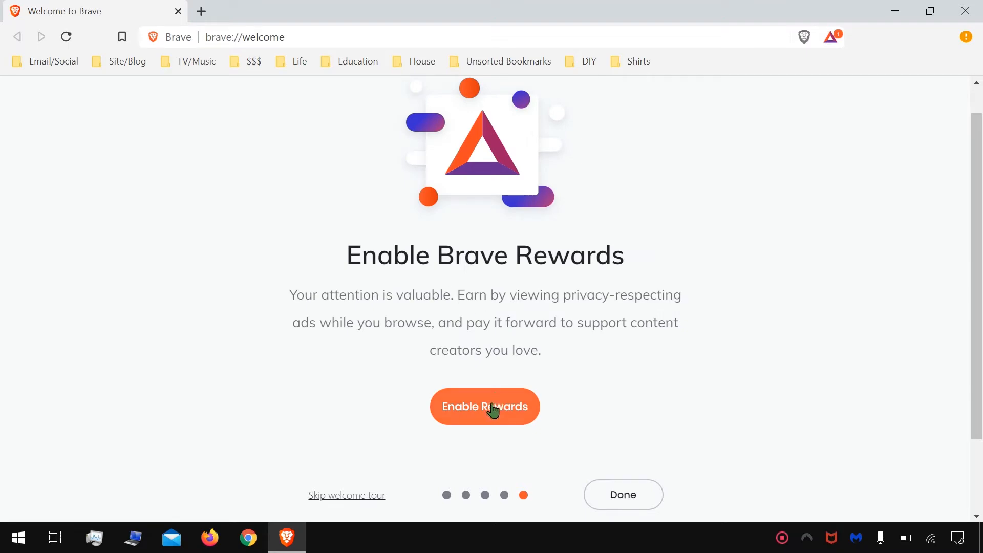
Step: Finish the welcome tour without enabling Brave Rewards and look over the new tab page
left_click(633, 496)
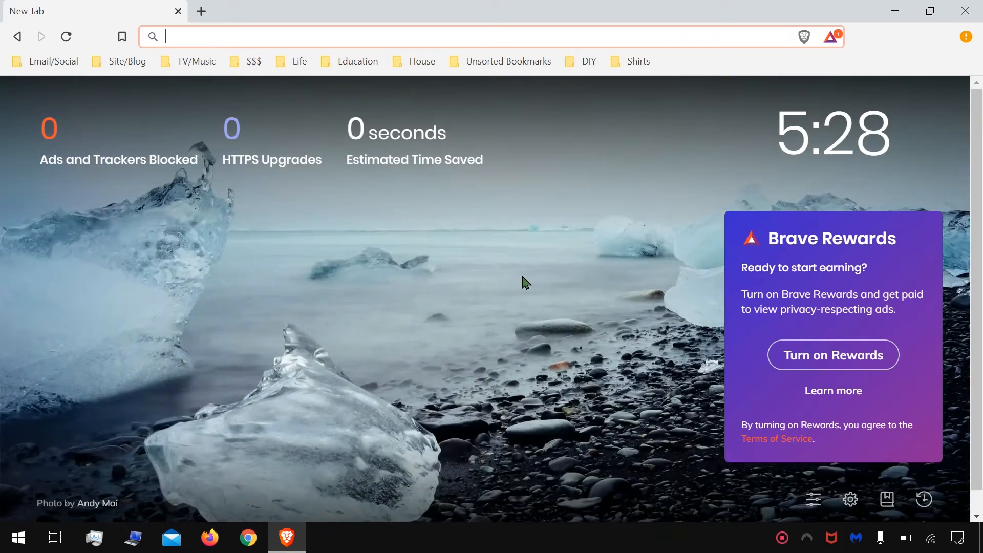
mouse_move(738, 146)
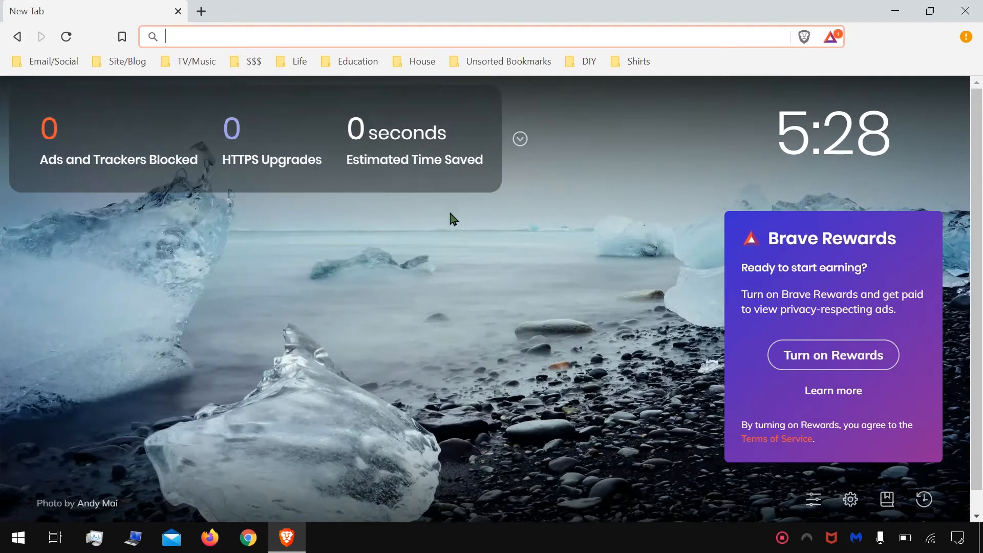
scroll(586, 333, "down", 1)
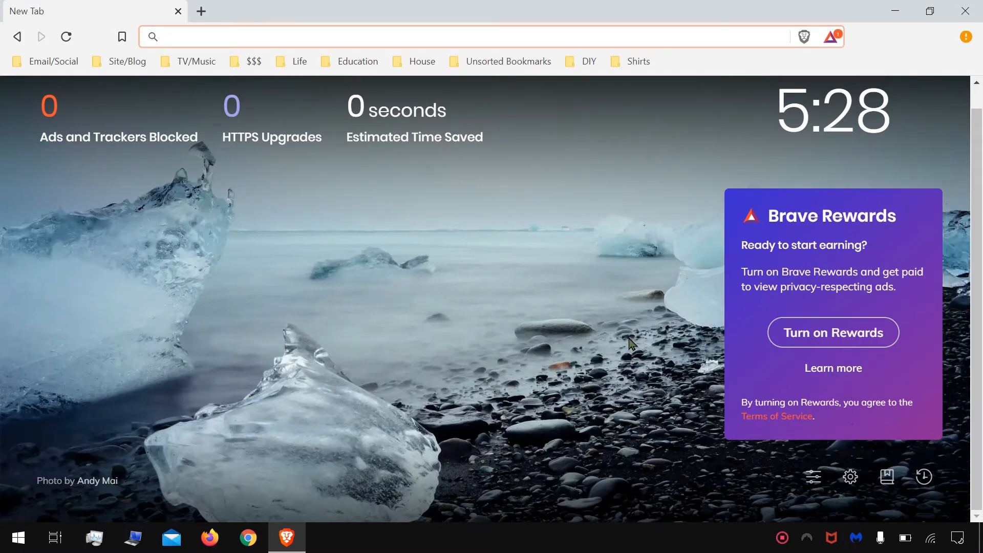
scroll(688, 421, "up", 1)
scroll(688, 421, "down", 1)
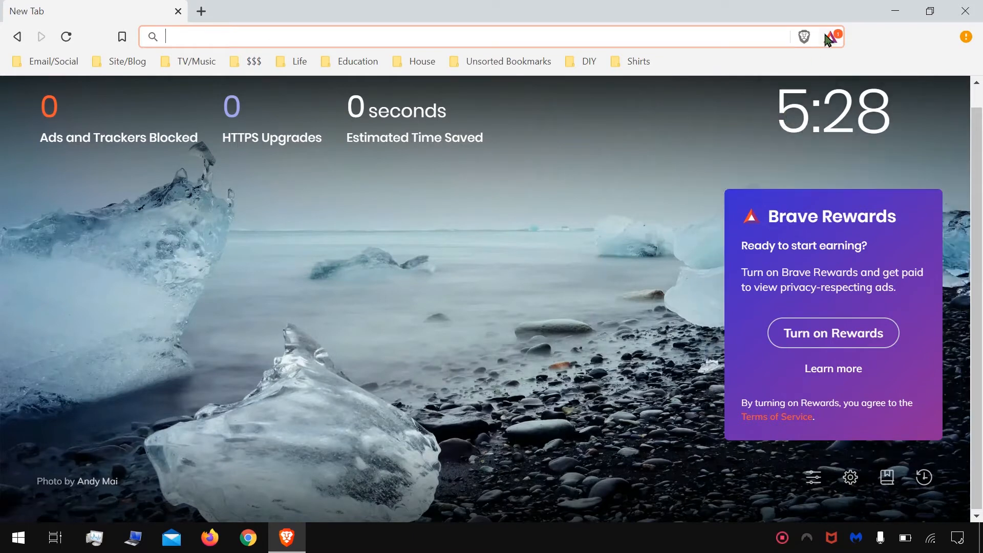
Step: Enable the newly added McAfee WebAdvisor extension
left_click(966, 37)
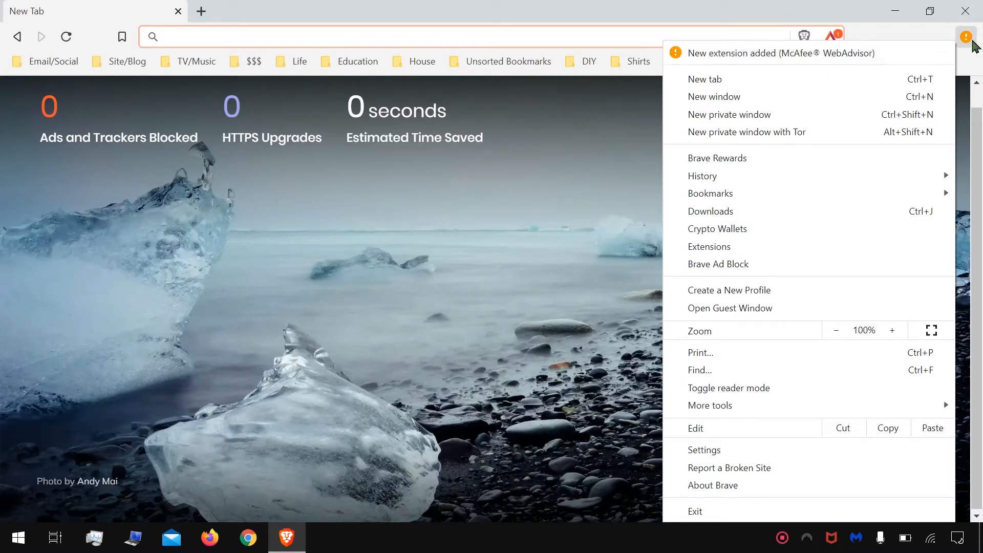
left_click(882, 60)
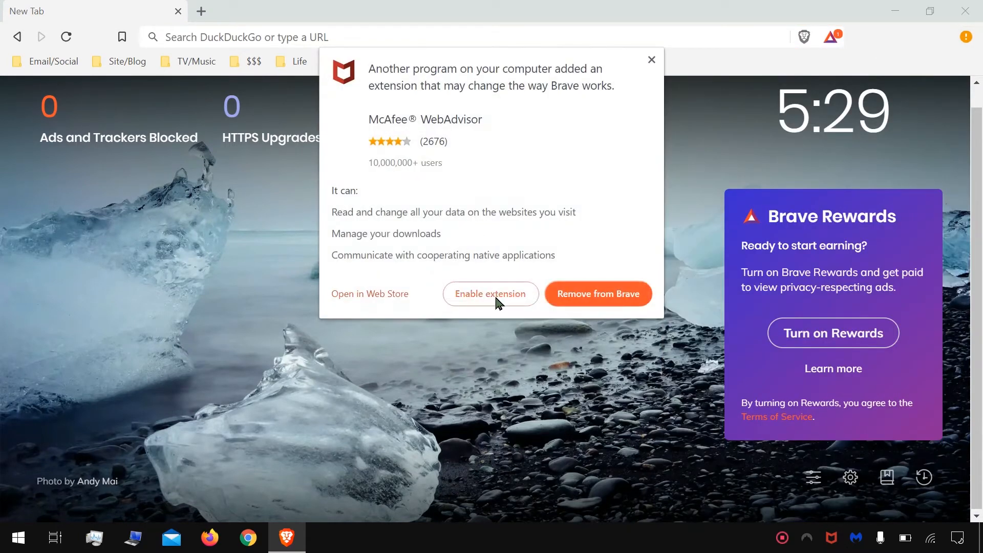
left_click(491, 294)
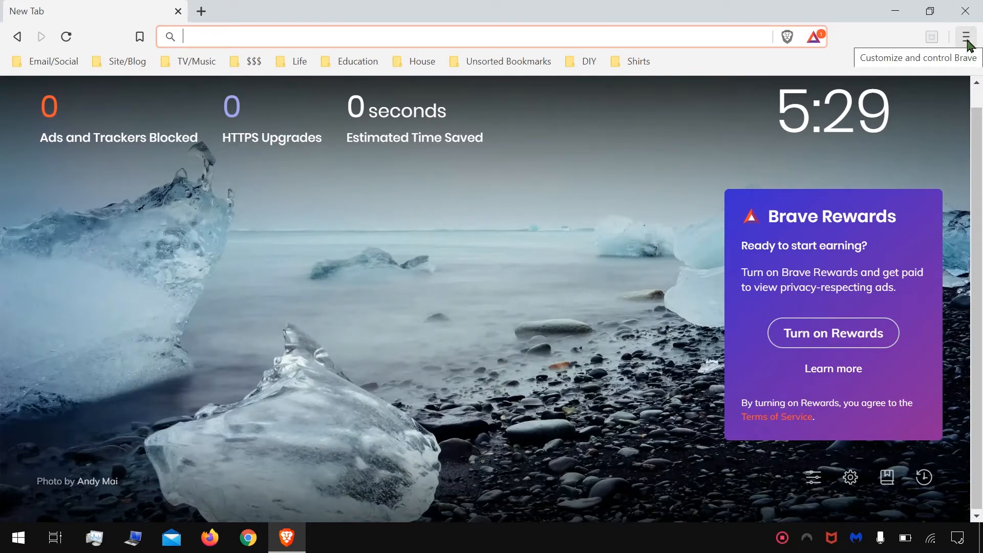
Step: Open the profile name and icon settings and choose the black icon with thin crossing white lines
left_click(967, 40)
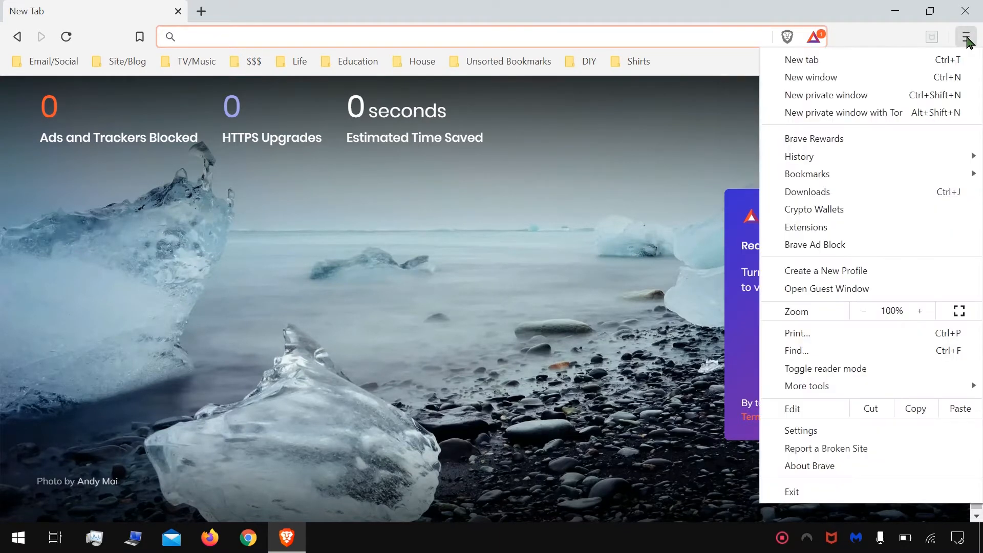
left_click(967, 41)
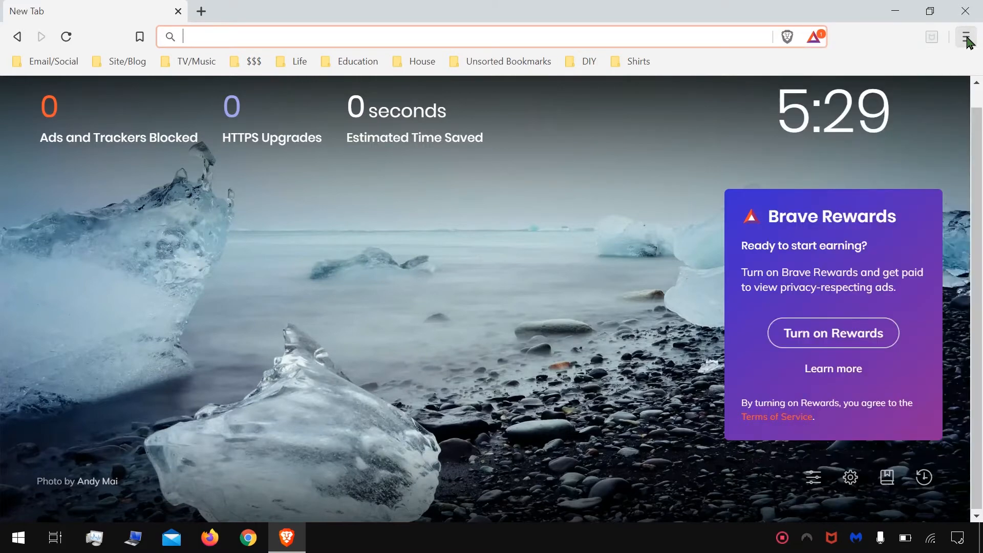
left_click(850, 478)
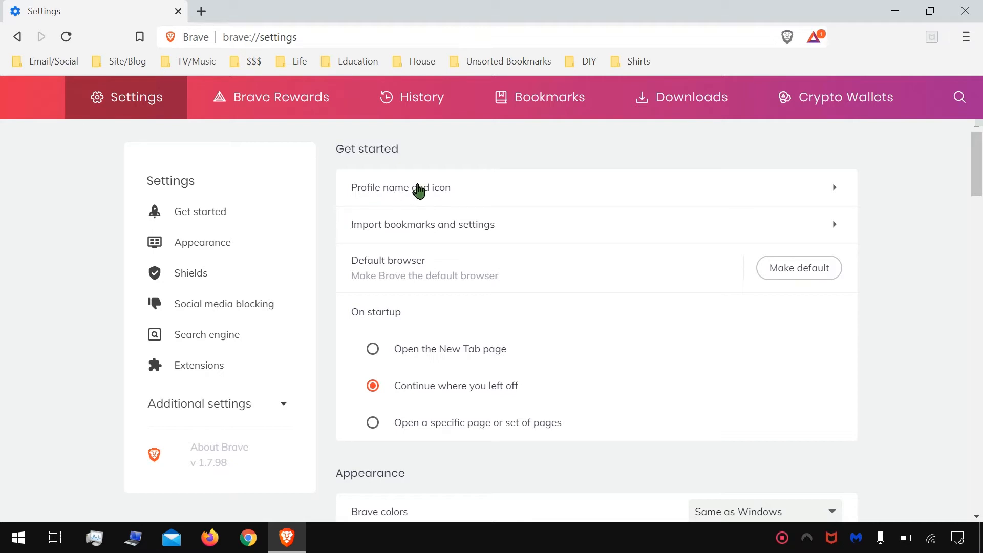
left_click(419, 191)
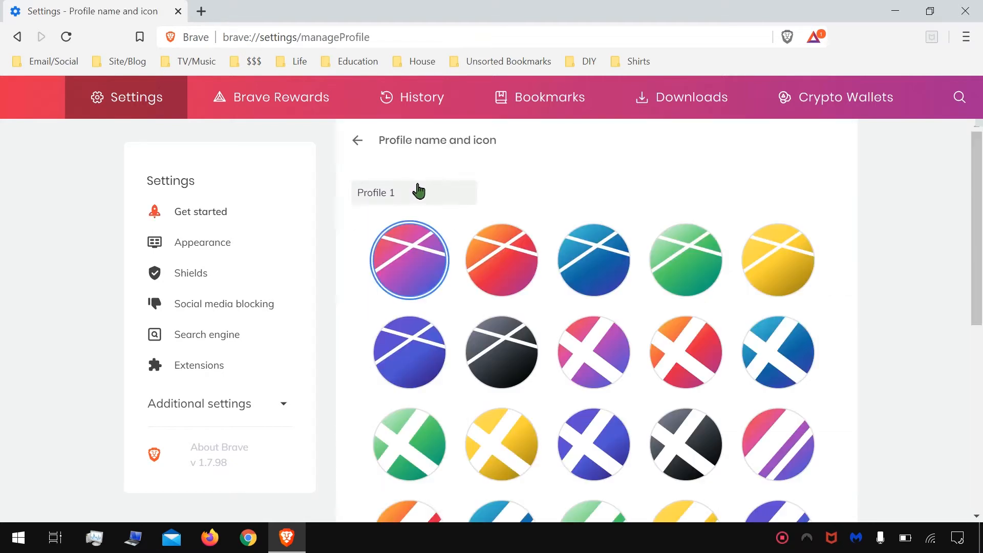
scroll(440, 193, "down", 2)
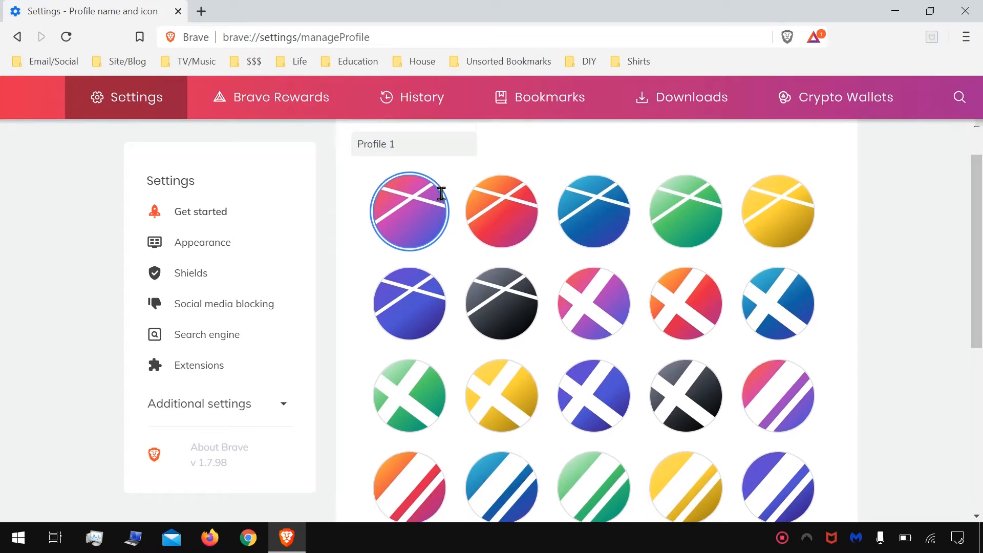
scroll(463, 260, "down", 6)
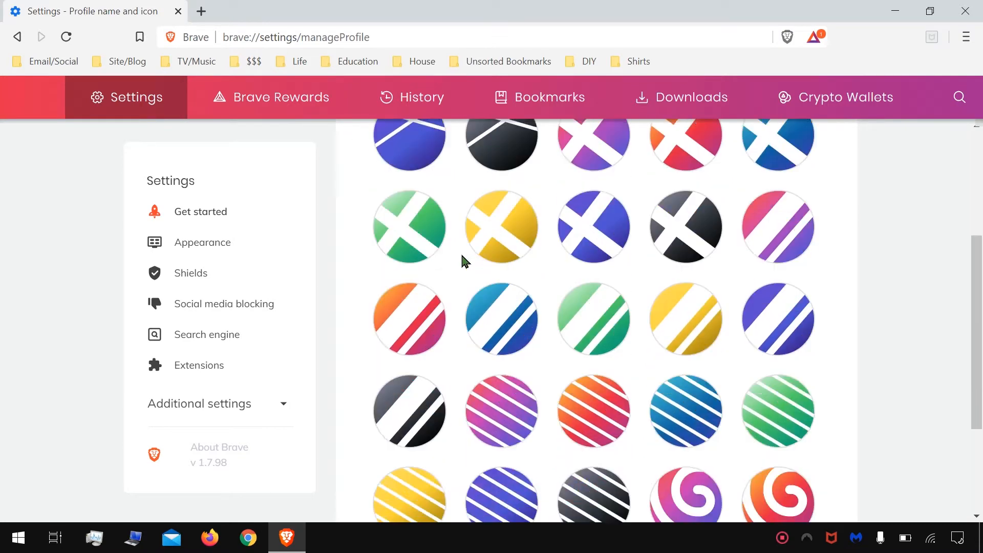
scroll(471, 287, "up", 7)
left_click(481, 317)
scroll(460, 236, "up", 1)
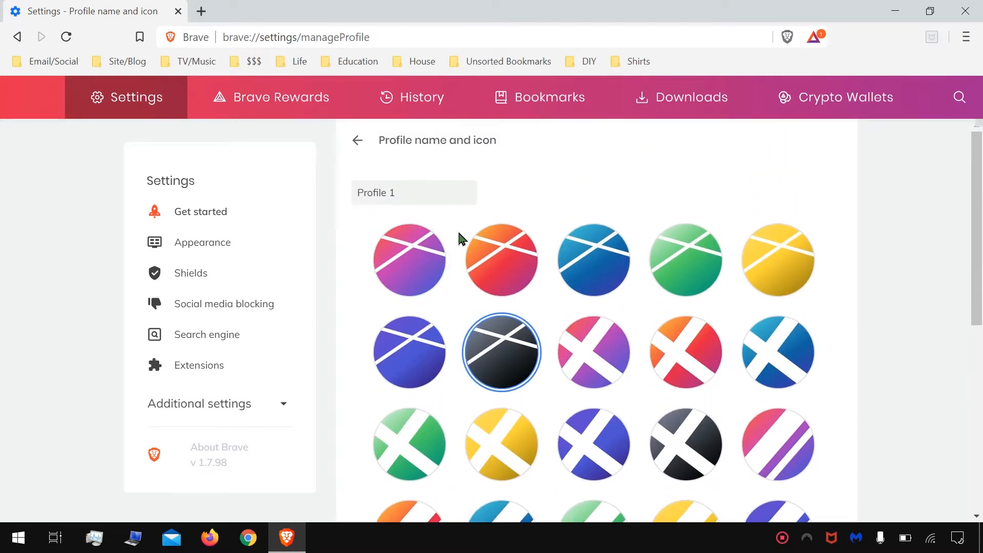
Step: Rename the profile as YD and return to the main settings page
left_click_drag(446, 199, 278, 210)
type("D")
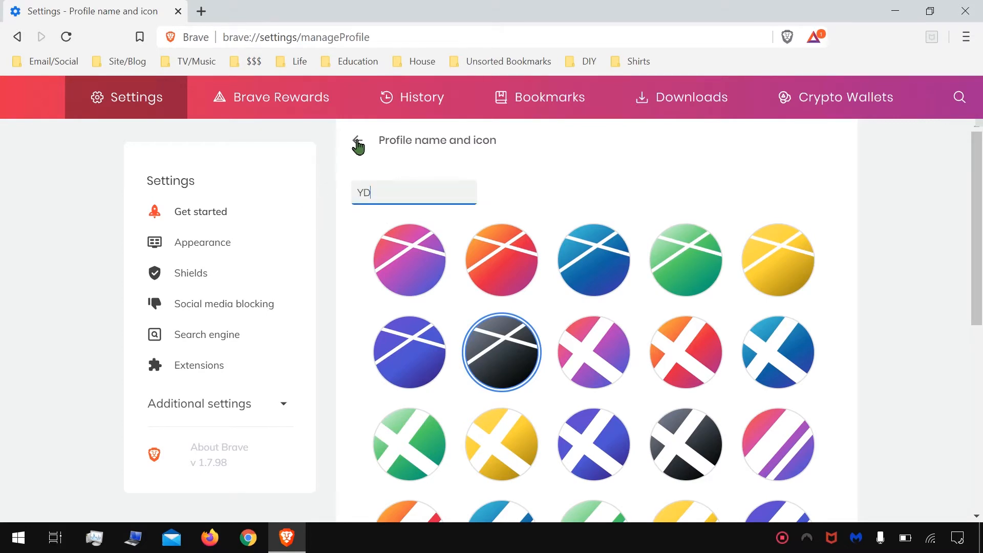
left_click(358, 140)
left_click(473, 191)
scroll(471, 191, "down", 7)
scroll(427, 184, "up", 7)
left_click(357, 140)
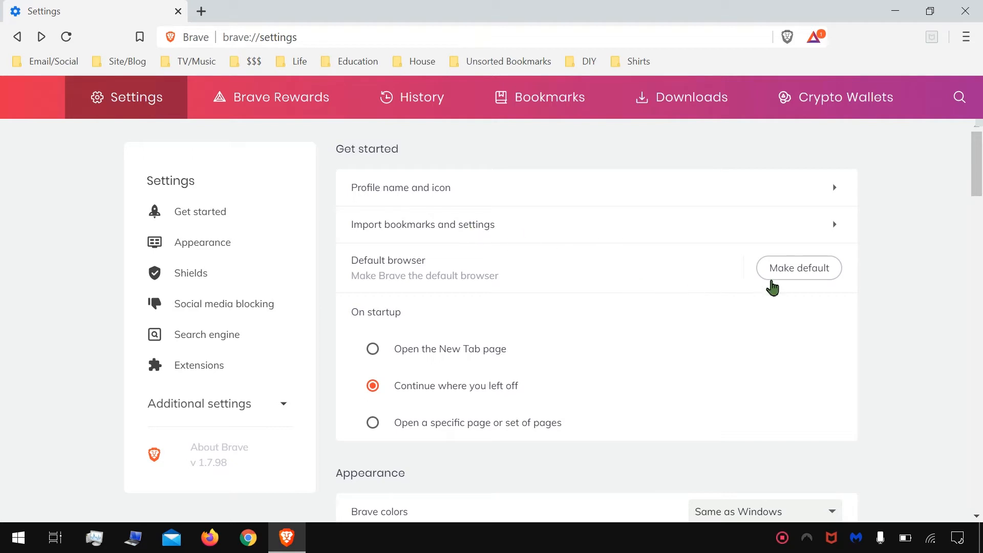
Step: Make Brave the default web browser in the Windows default apps settings, then close that window
left_click(791, 277)
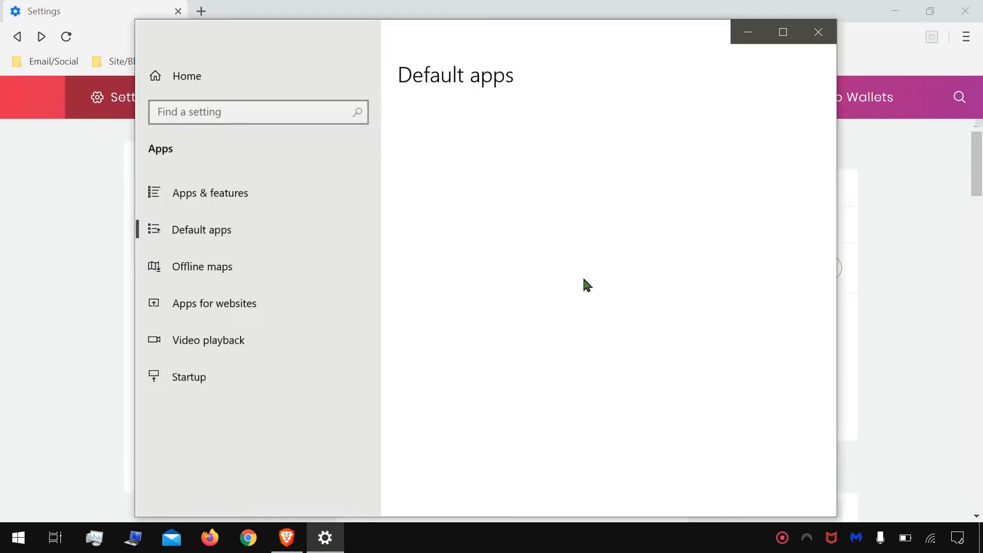
scroll(626, 215, "down", 2)
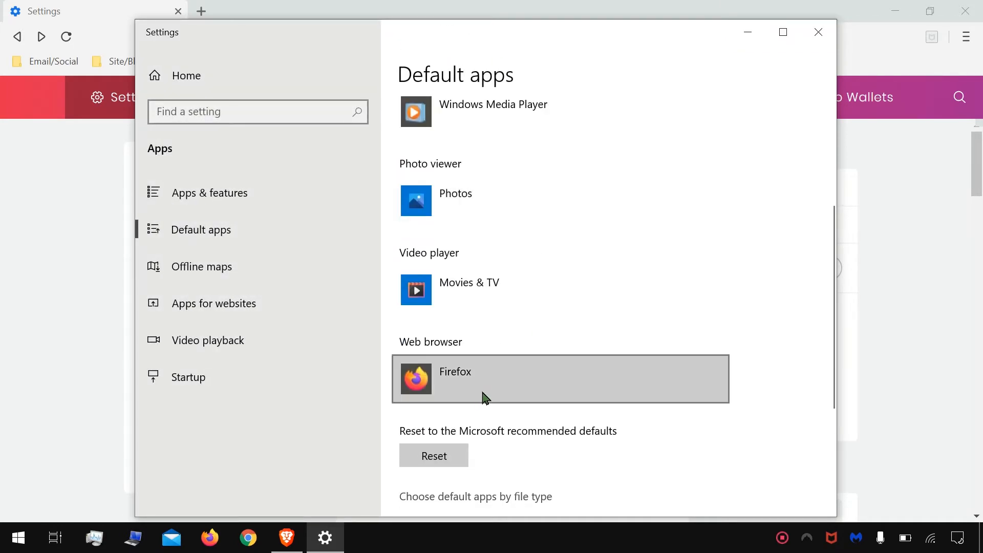
left_click(472, 378)
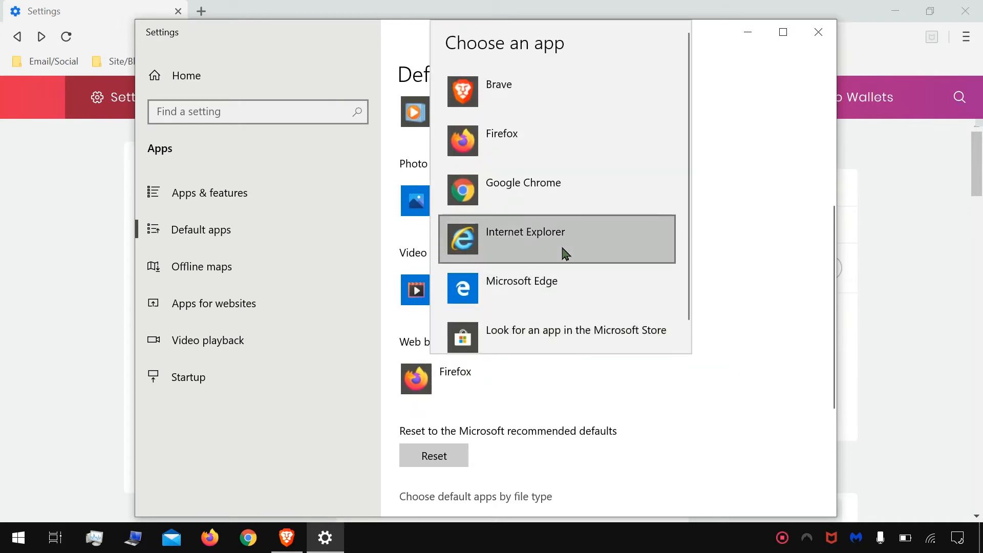
left_click(535, 97)
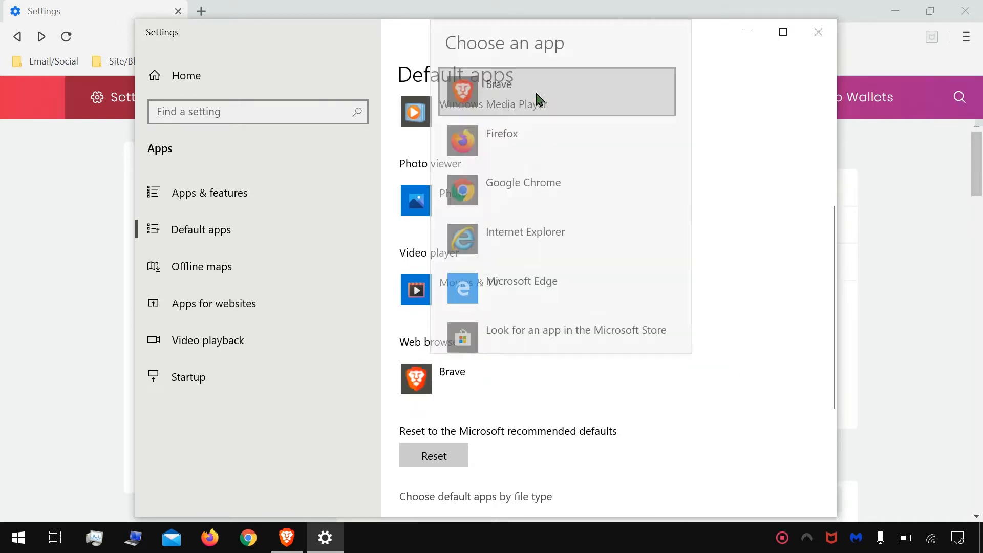
left_click(818, 32)
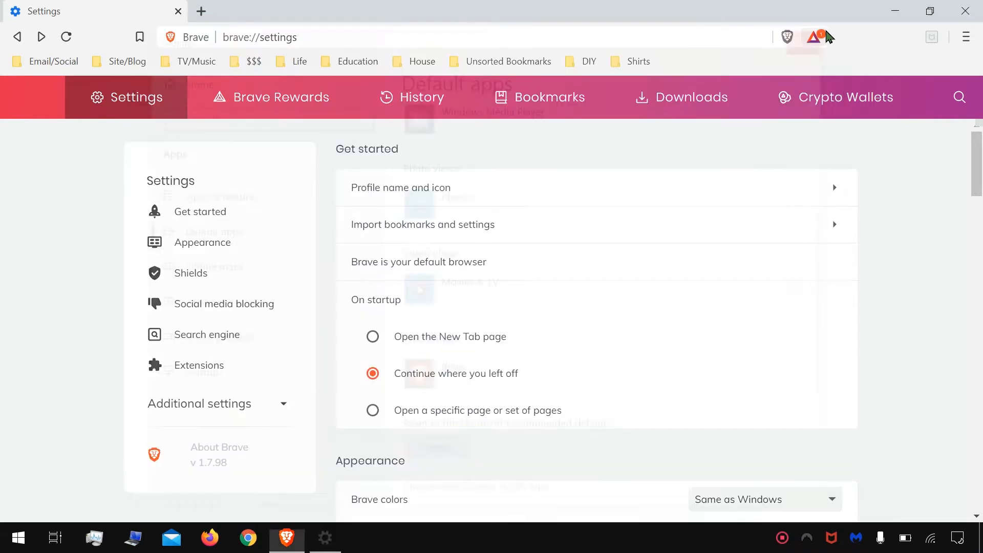
scroll(621, 316, "down", 2)
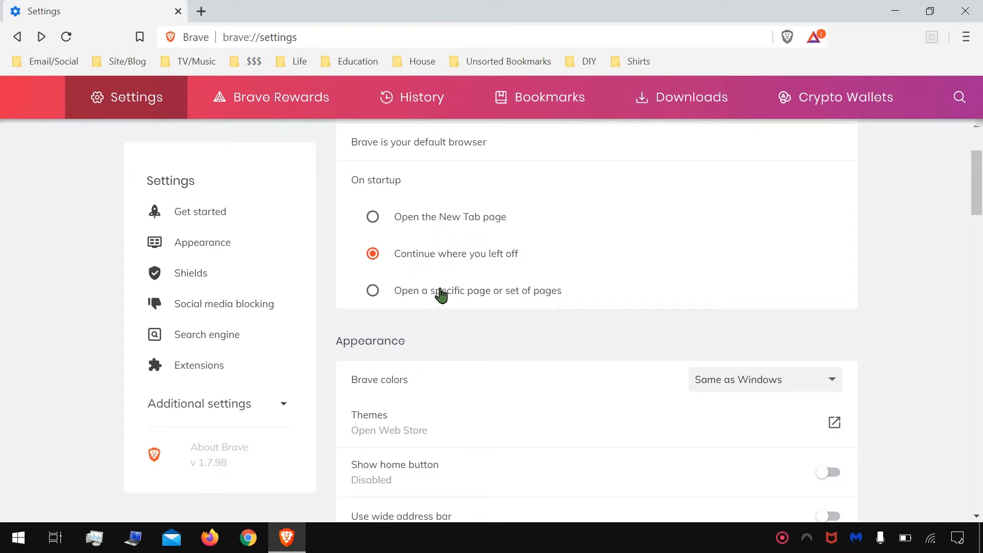
left_click(498, 302)
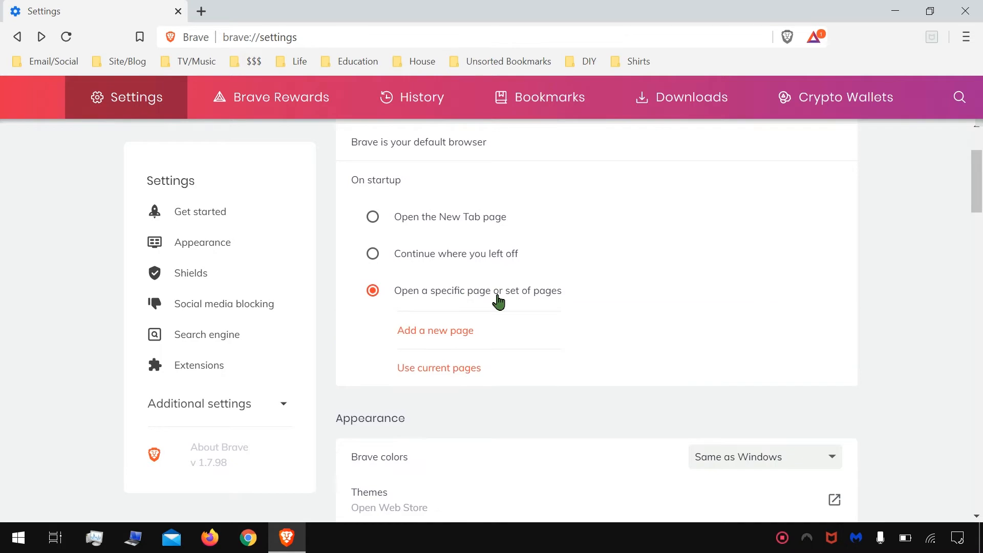
left_click(453, 335)
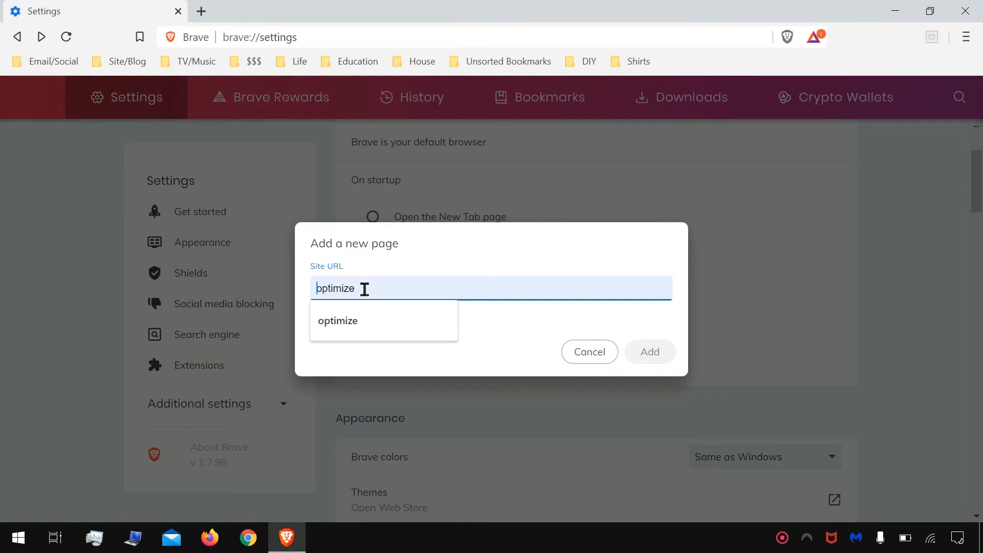
type("www.youtube.com")
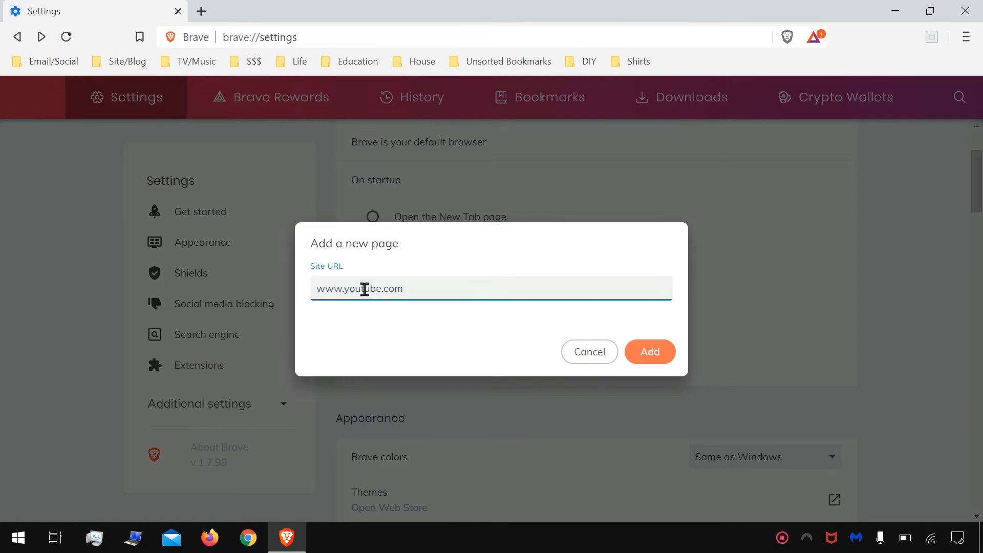
left_click(580, 353)
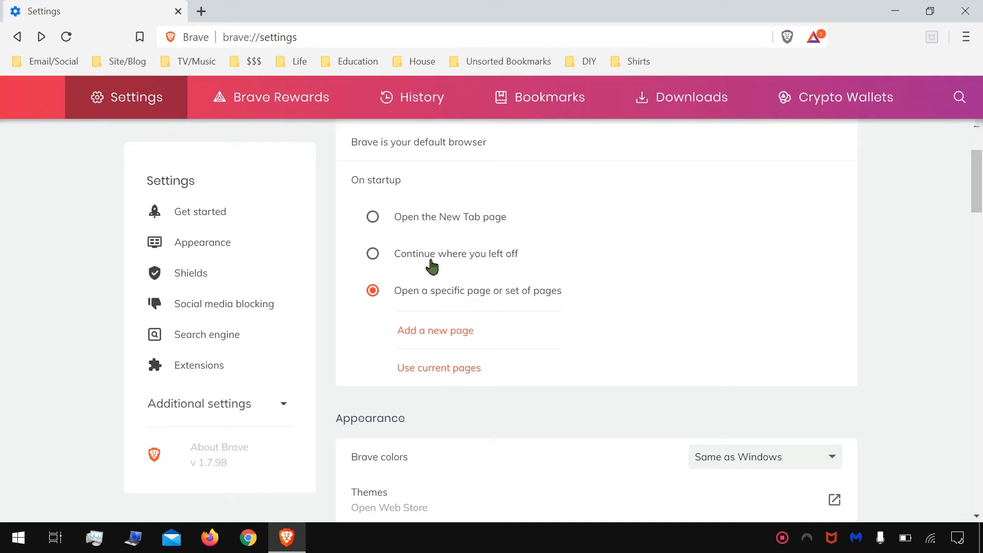
left_click(459, 260)
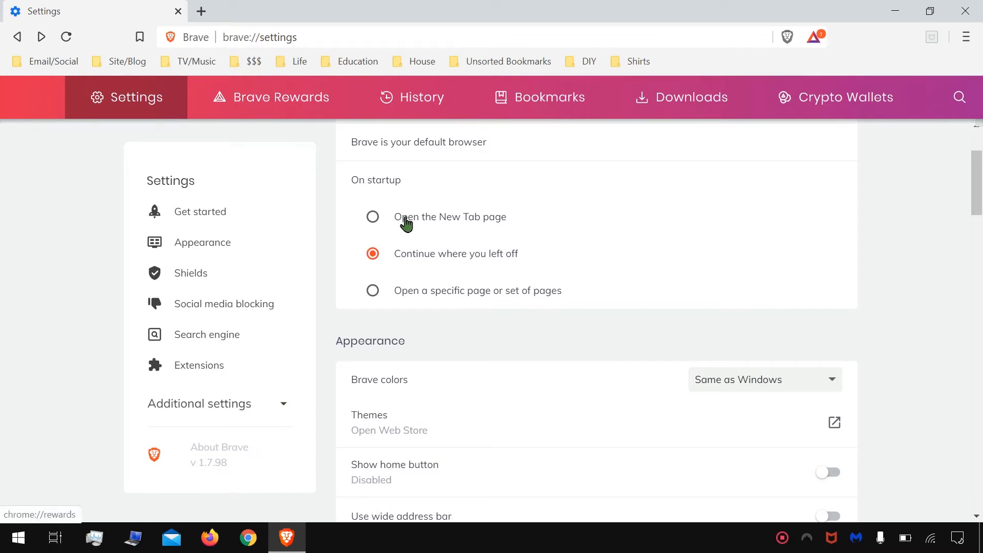
Step: Preview the New Tab page in a new tab, close it and set startup to open the New Tab page
left_click(202, 11)
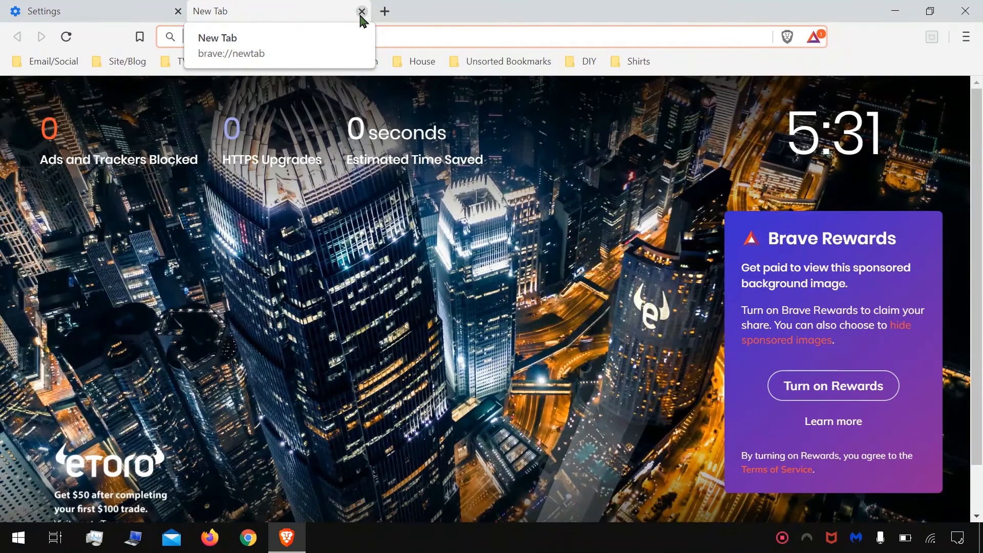
left_click(361, 11)
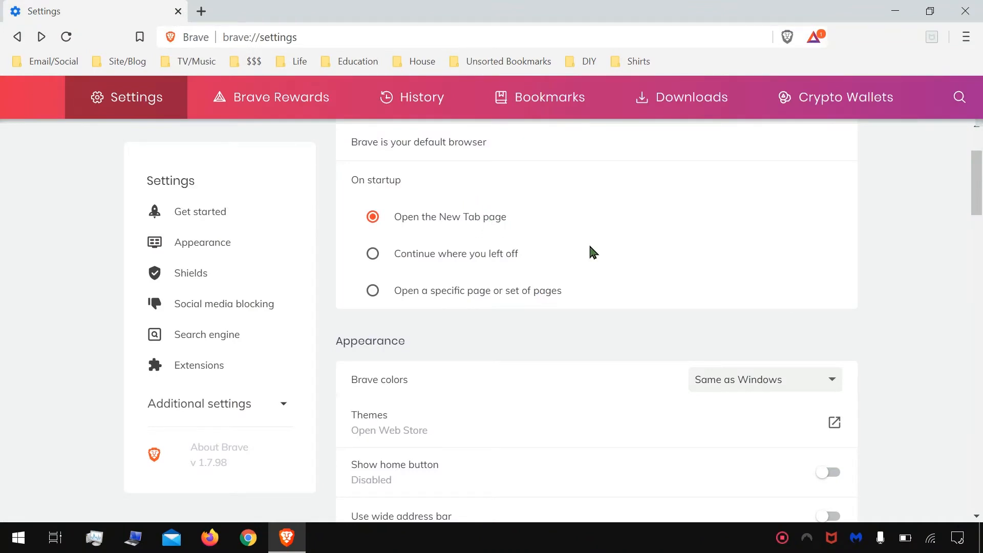
Step: Try the Light option for the Brave colors in the appearance settings
scroll(593, 252, "down", 4)
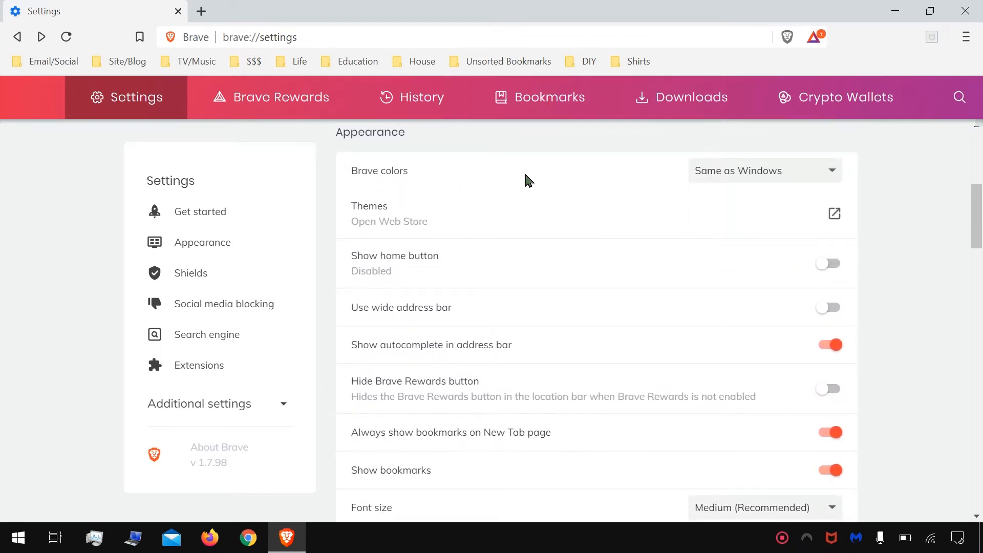
left_click(786, 167)
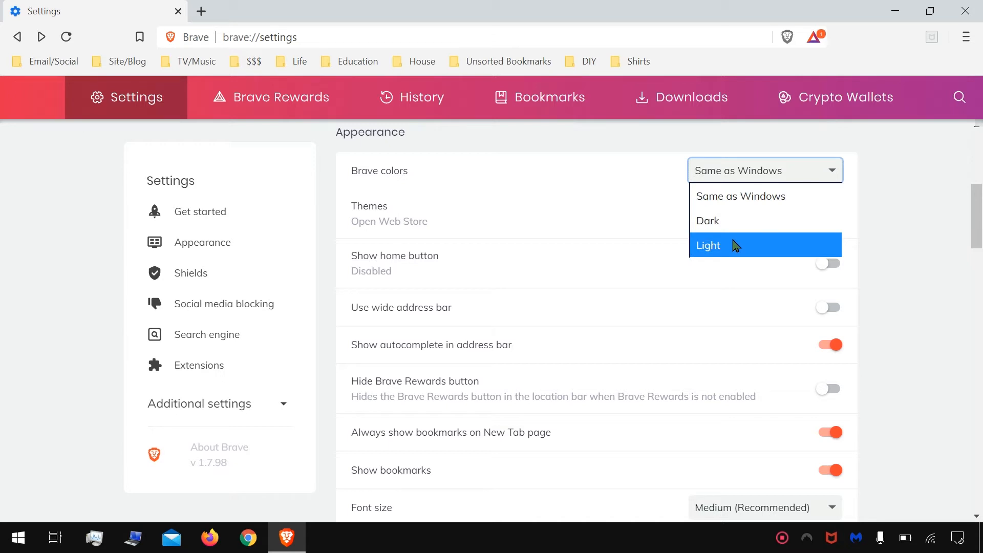
left_click(738, 252)
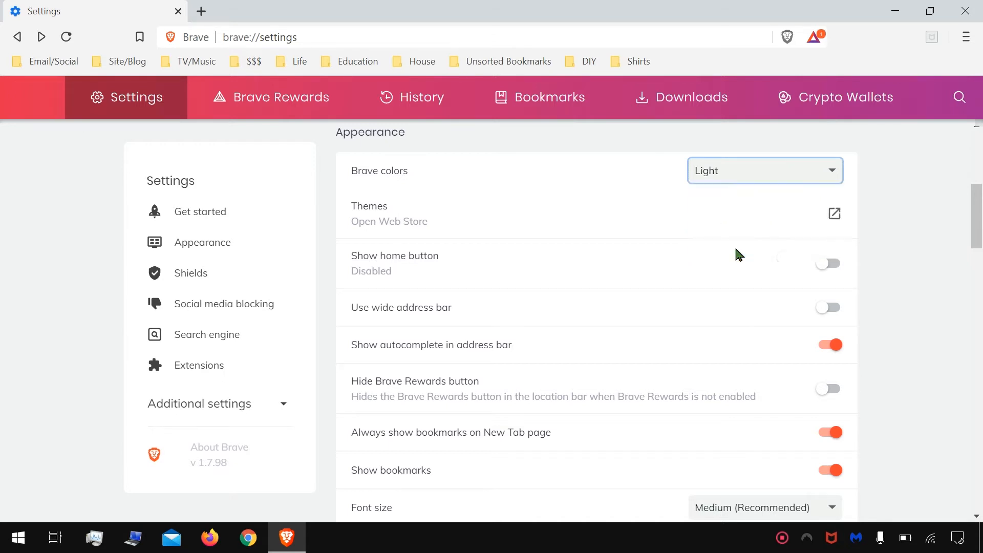
left_click(910, 187)
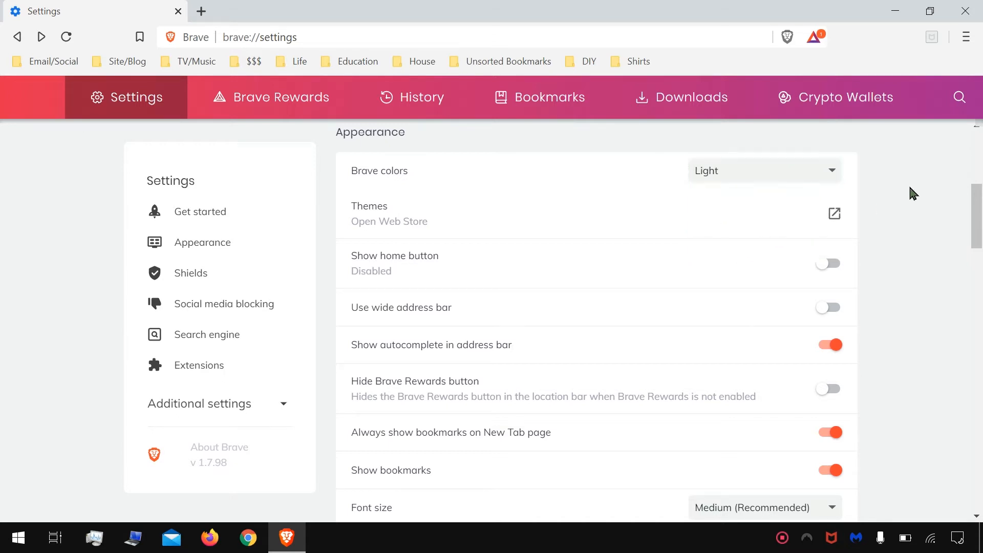
Step: Set the Brave colors to Dark
left_click(826, 176)
left_click(720, 226)
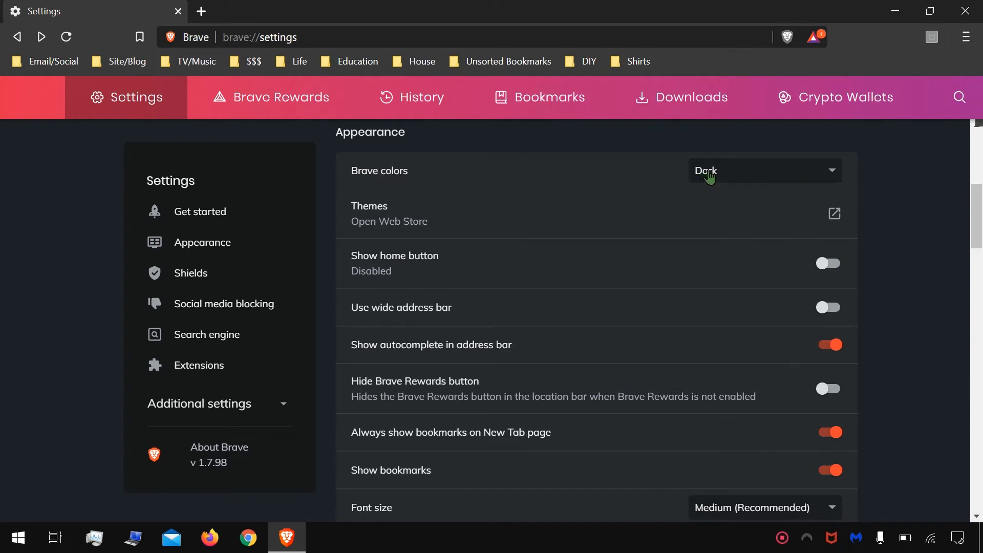
Step: Try out the home button by turning it on in the appearance settings and turning it off again
scroll(889, 172, "down", 1)
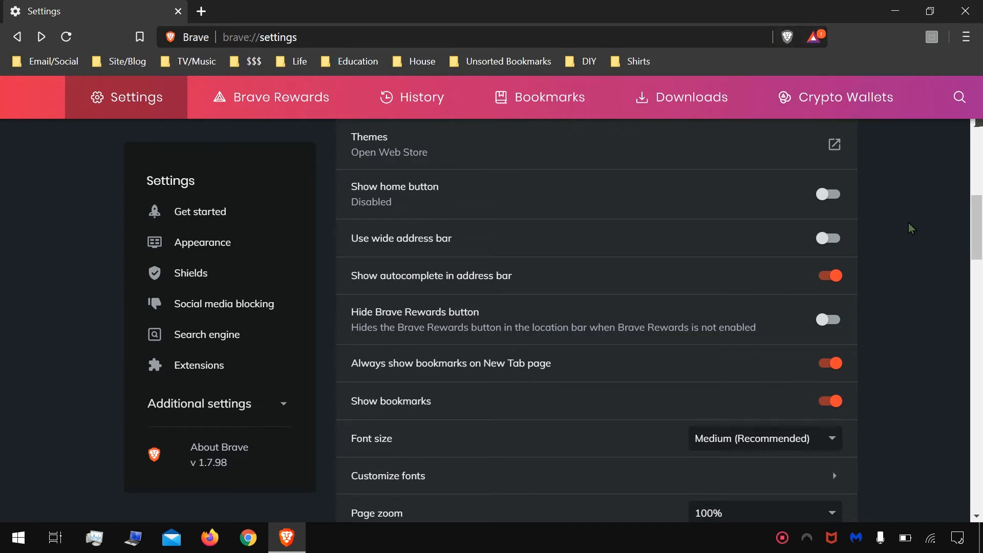
scroll(909, 230, "down", 1)
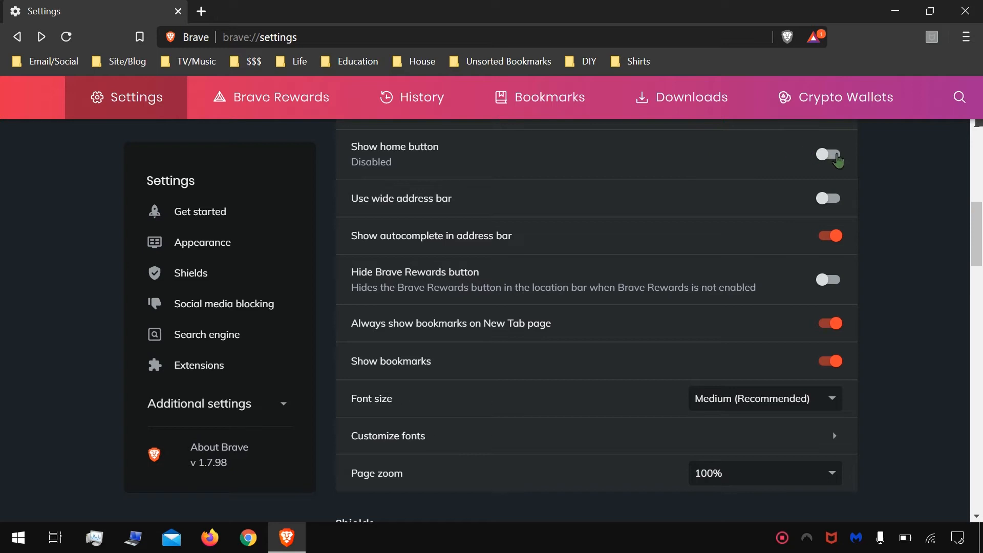
left_click(829, 154)
left_click(834, 161)
left_click(835, 161)
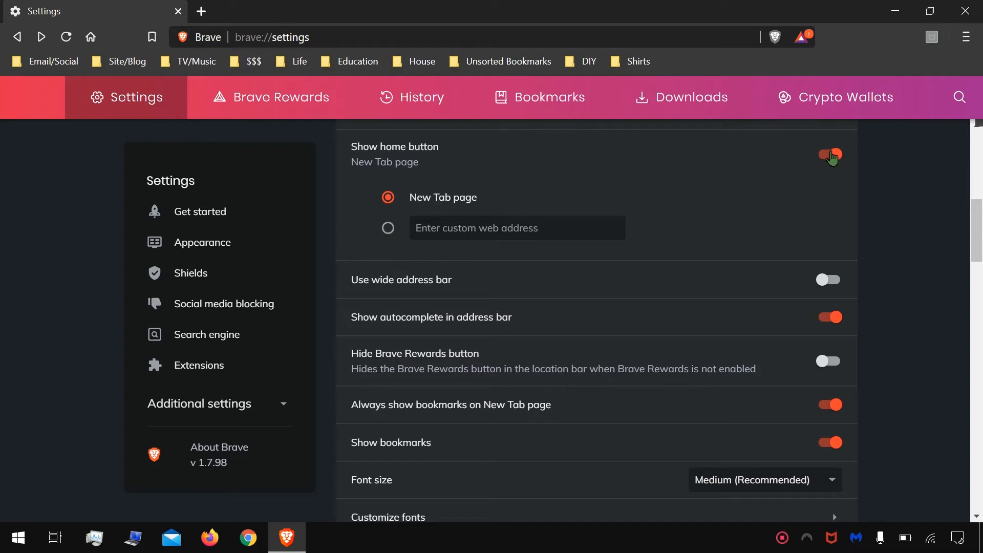
left_click(830, 155)
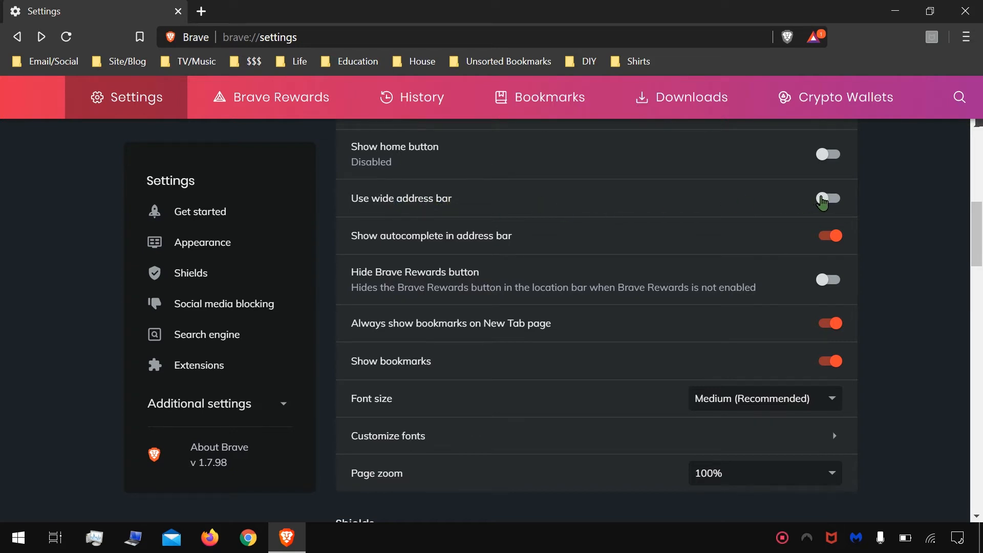
Step: Turn on the wide address bar and test stretching it over the extension icon and back
left_click(822, 200)
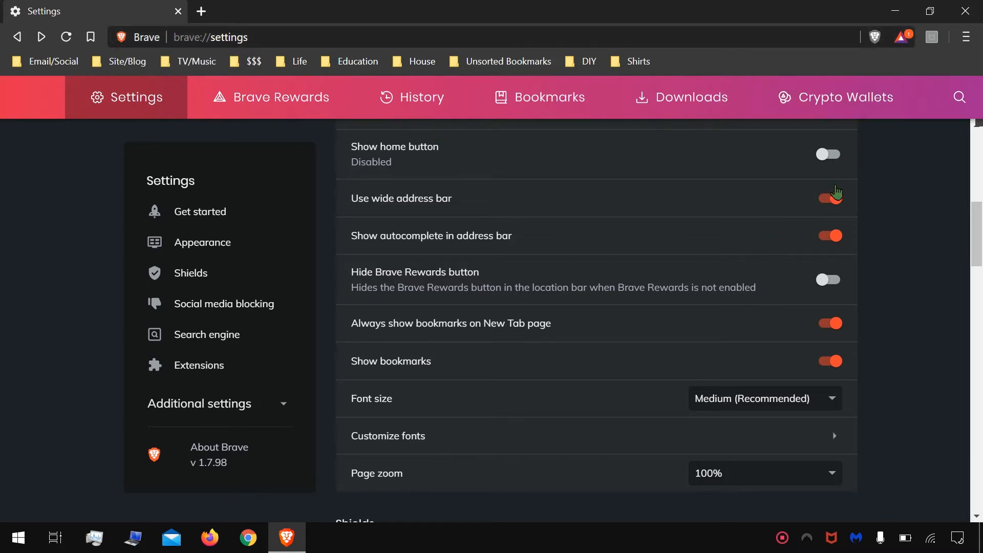
left_click(837, 192)
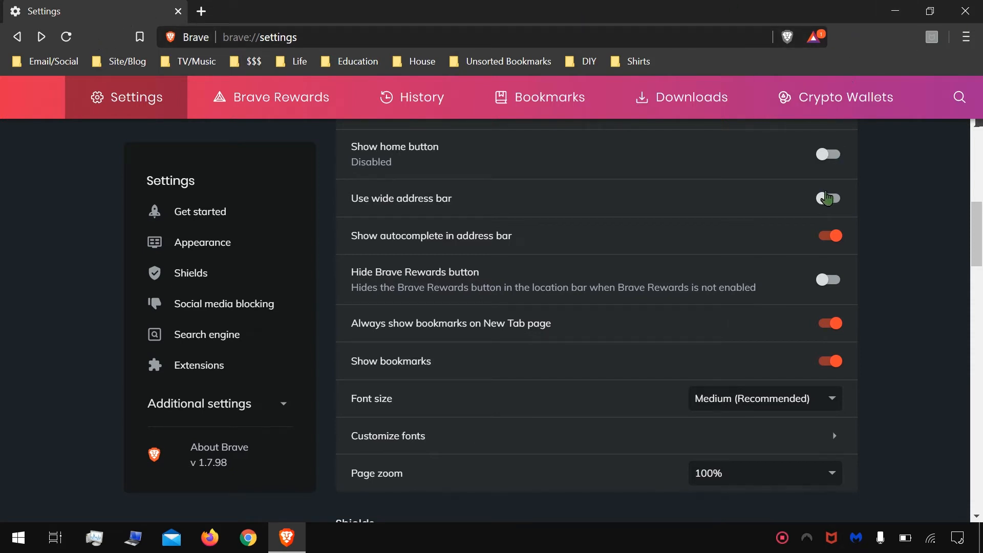
left_click(825, 201)
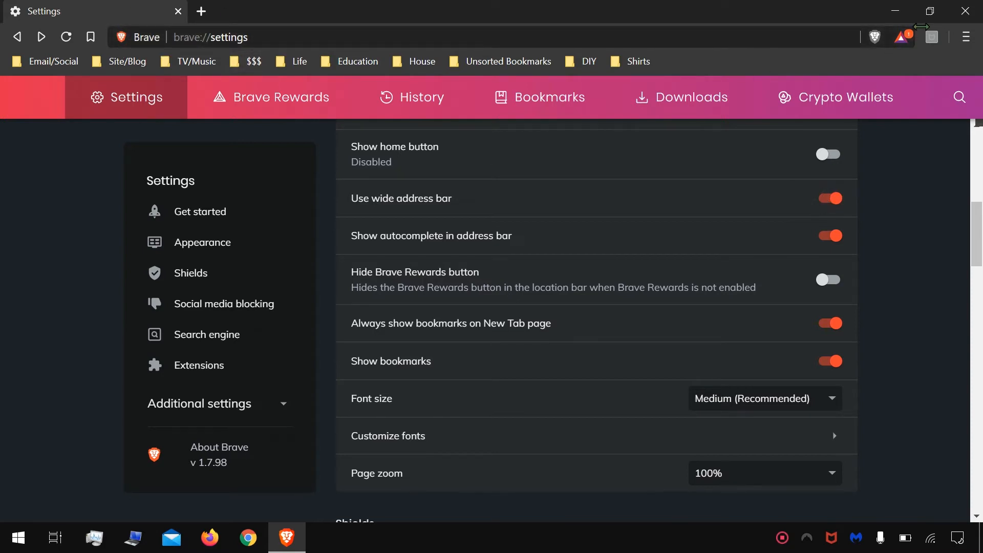
left_click_drag(915, 32, 949, 33)
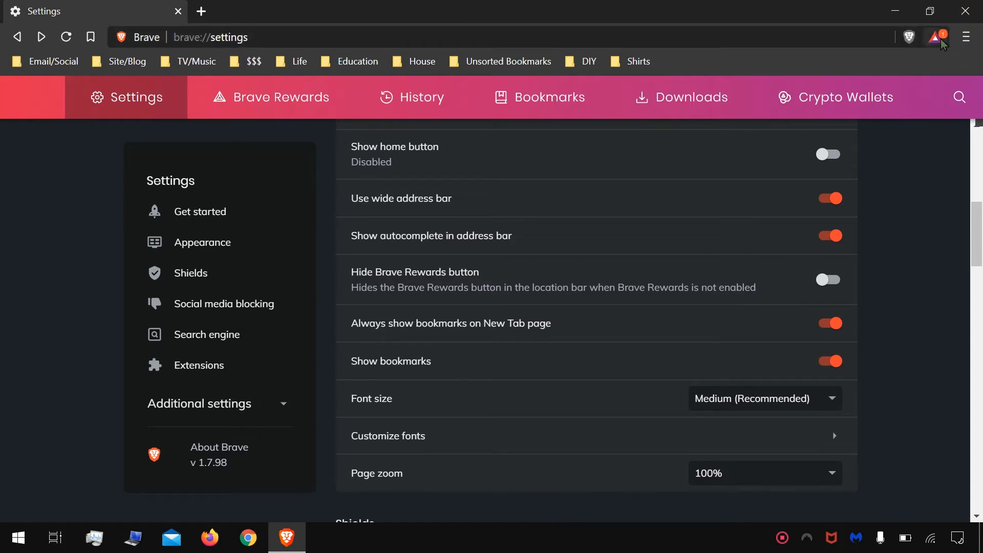
left_click_drag(951, 40, 914, 40)
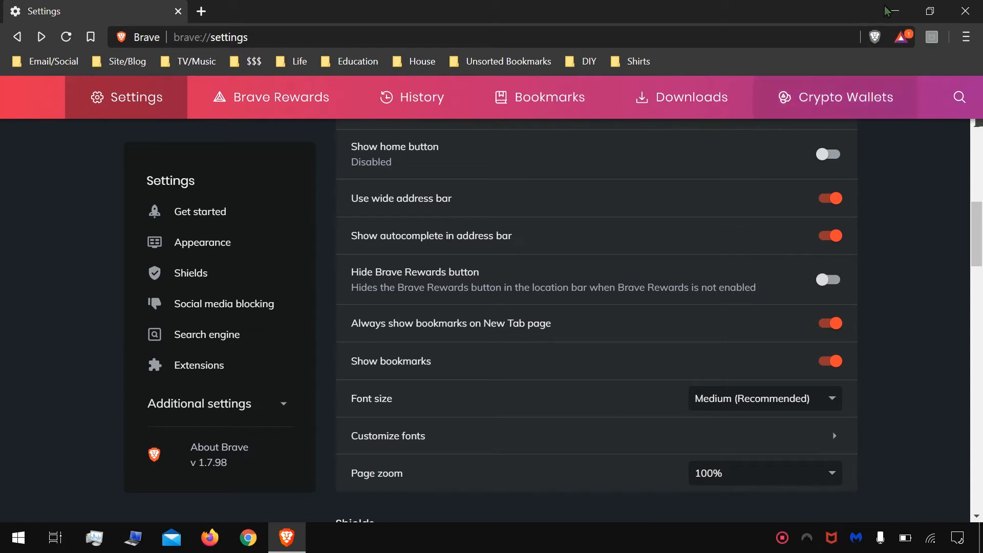
Step: View the Brave Rewards popup, close it and turn on the option that hides the Brave Rewards button
left_click(901, 42)
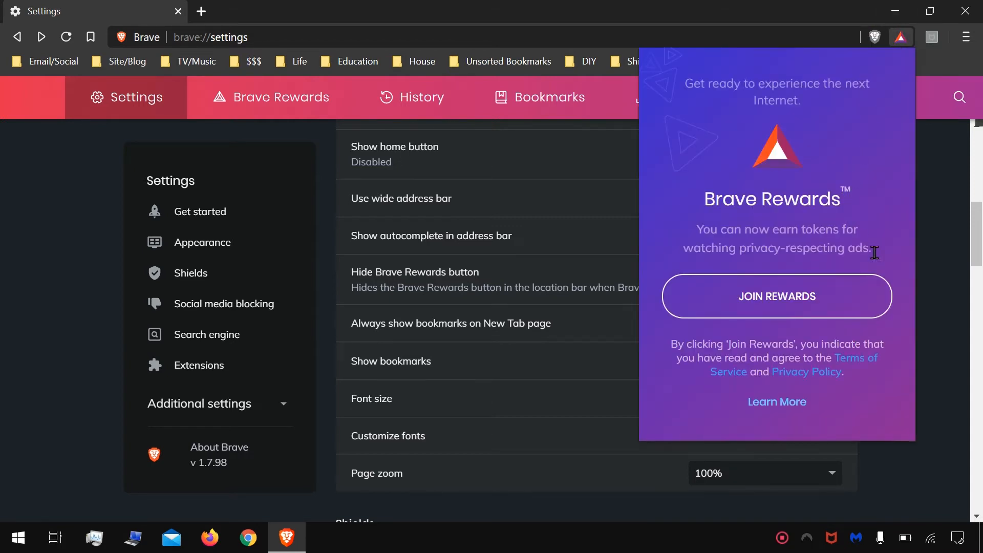
left_click(948, 215)
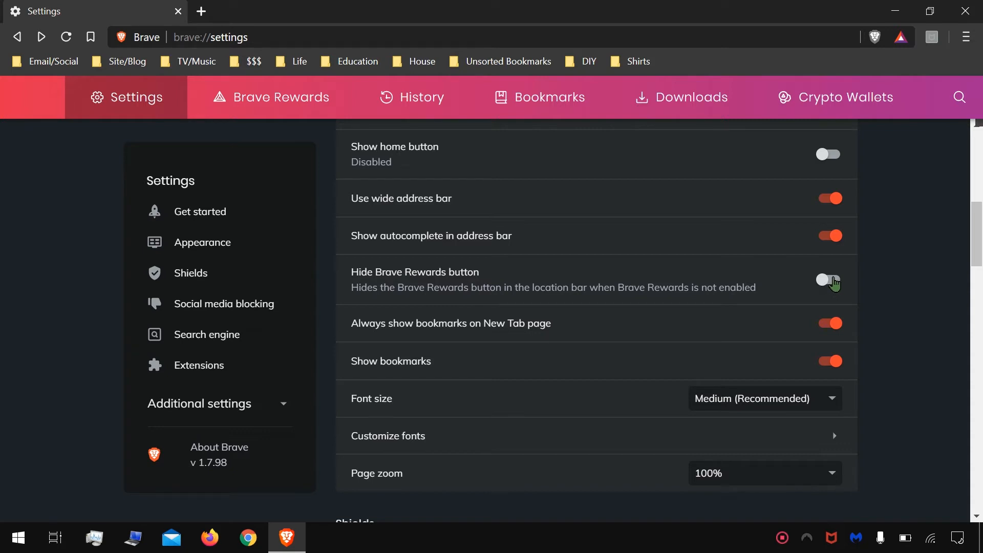
left_click(834, 284)
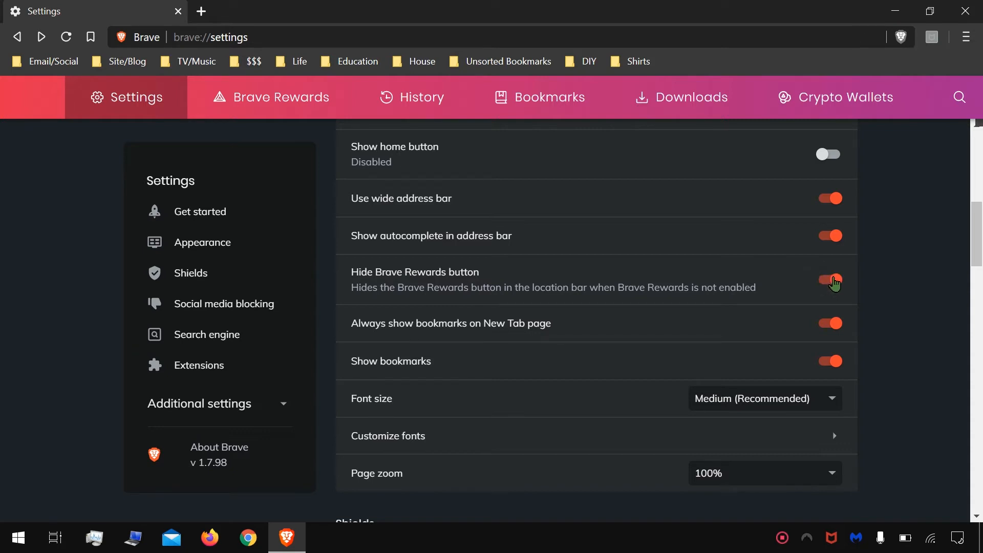
Step: Check the address bar in a new tab for the Brave Rewards button, return to the settings and close that tab
left_click(201, 12)
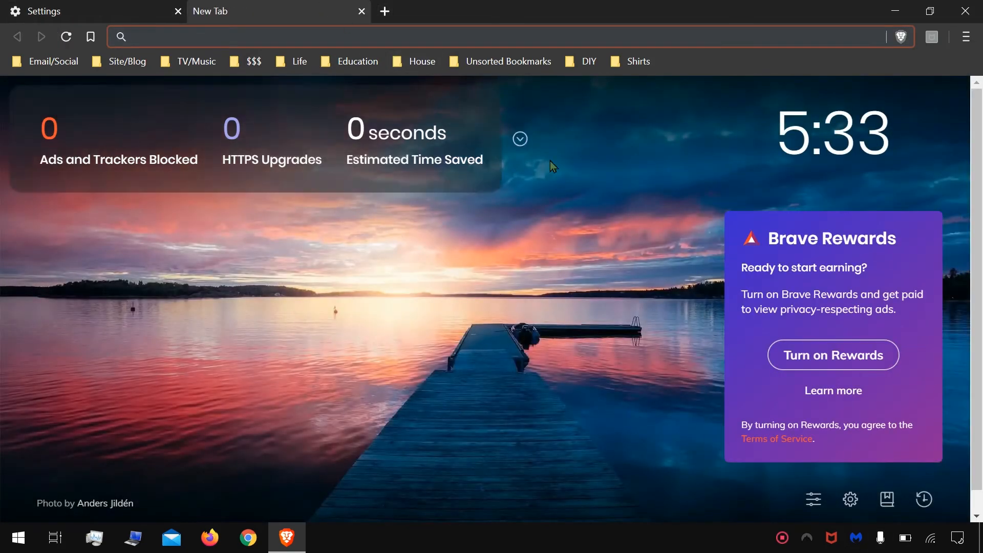
left_click(113, 7)
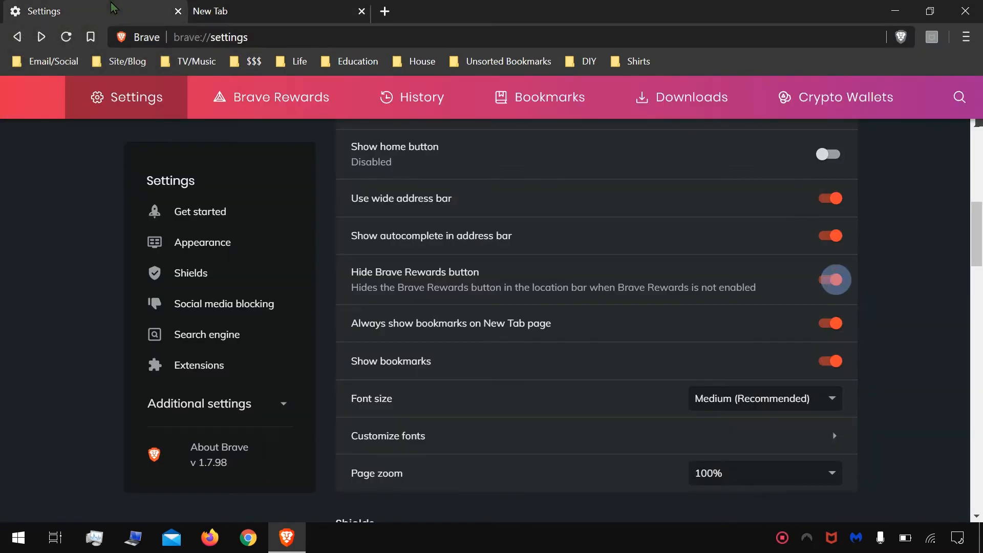
left_click(362, 12)
Step: Review the remaining appearance settings, including the page zoom choices, and the default view options for Shields
scroll(879, 296, "down", 2)
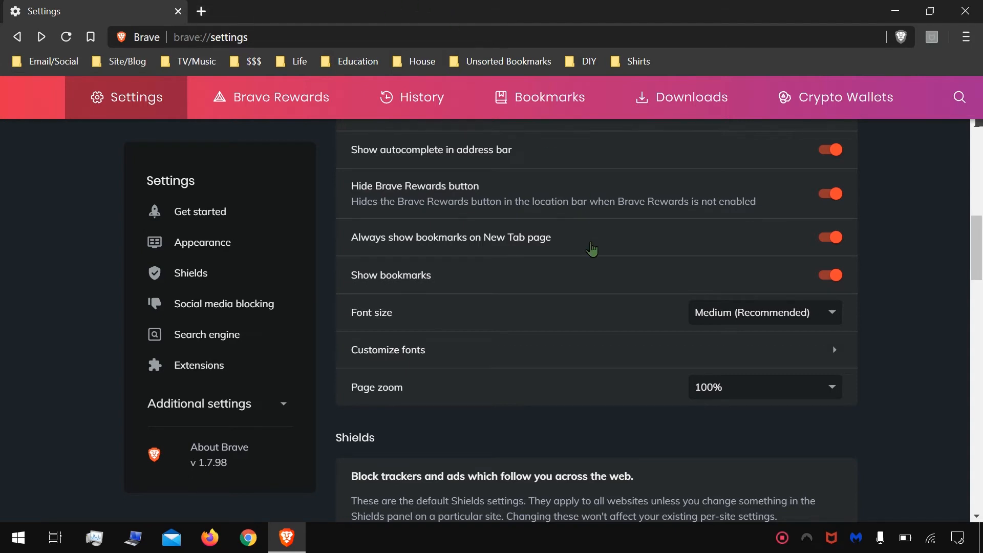
scroll(575, 296, "down", 1)
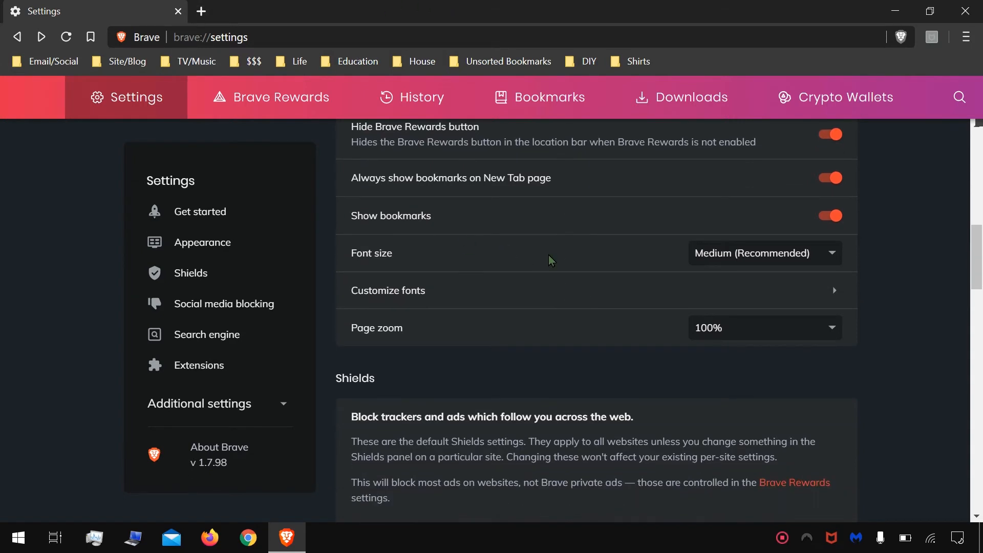
scroll(551, 257, "down", 1)
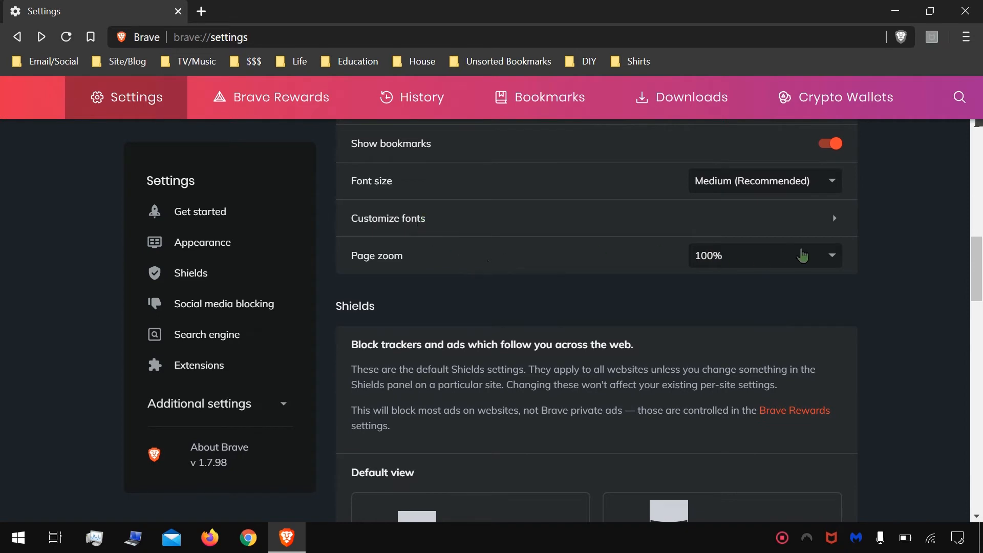
scroll(847, 264, "down", 2)
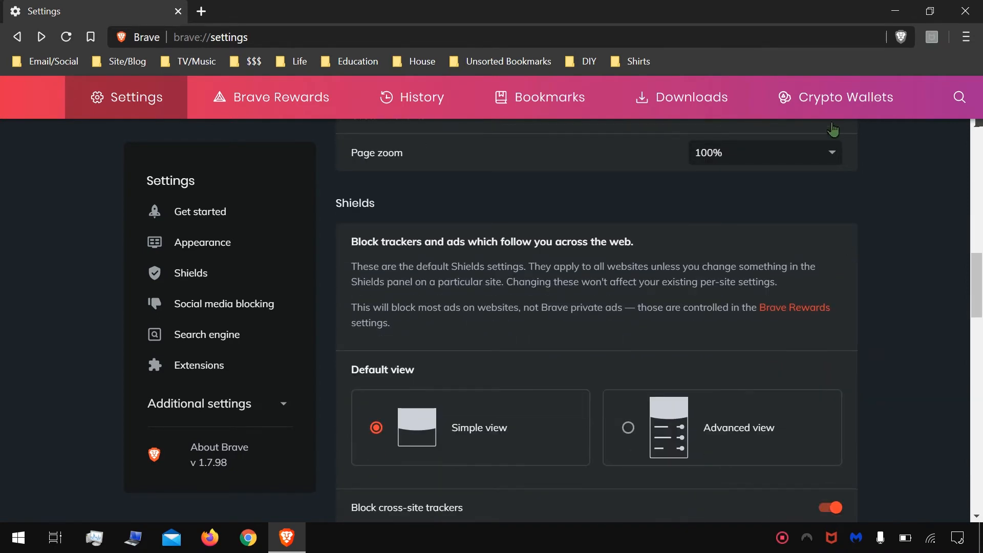
left_click(824, 159)
left_click(823, 162)
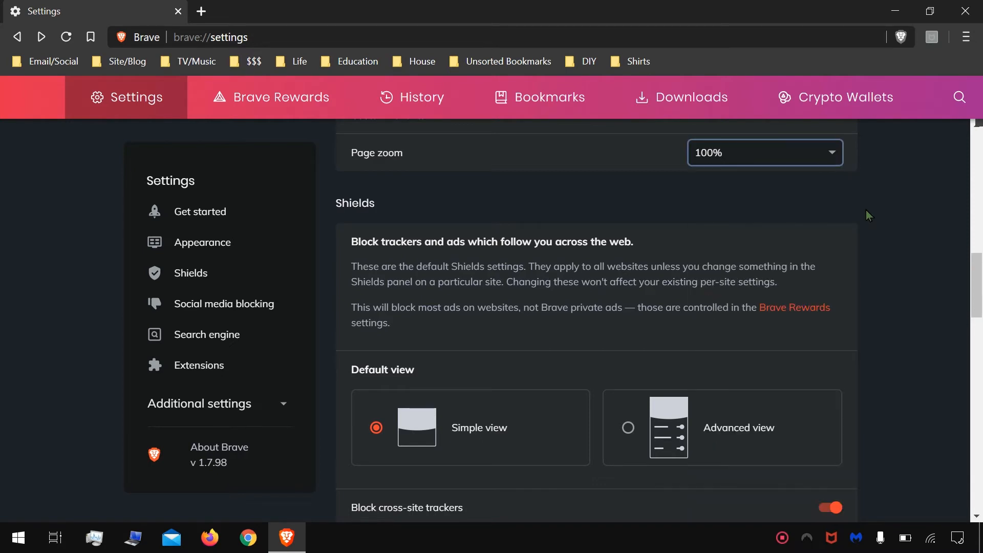
scroll(869, 215, "down", 2)
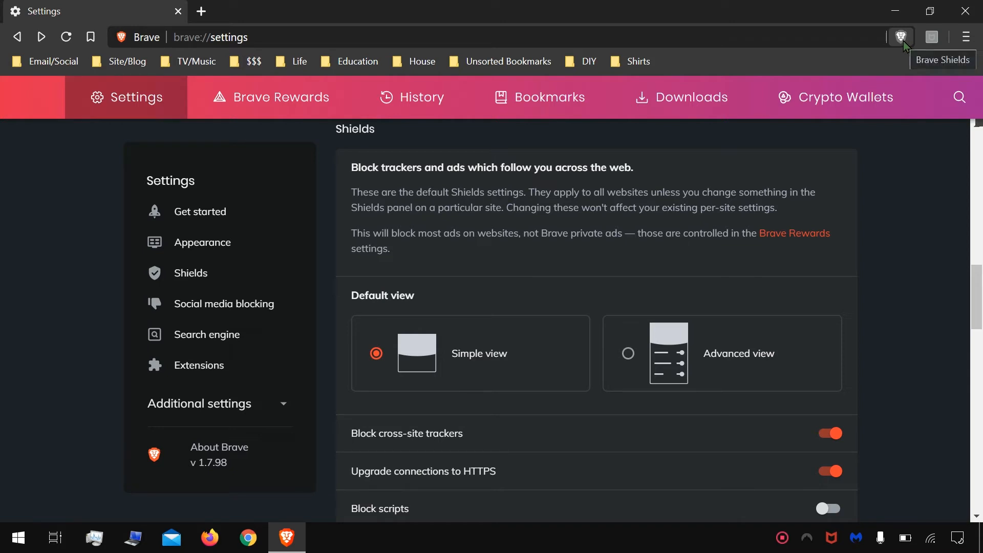
Step: Open yahoo.com in a new tab to check Brave Shields on a live website
left_click(202, 12)
type("yahoo.com")
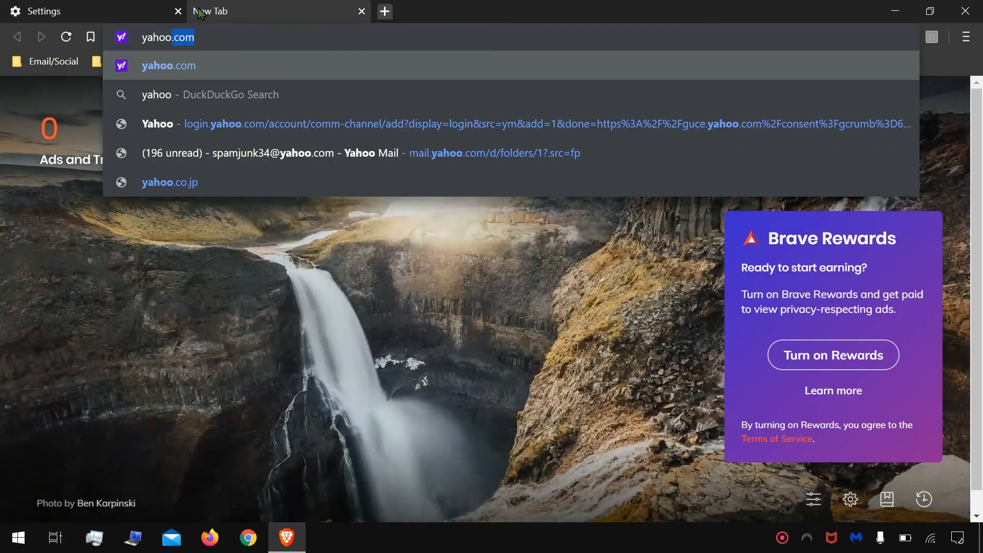
key("Return")
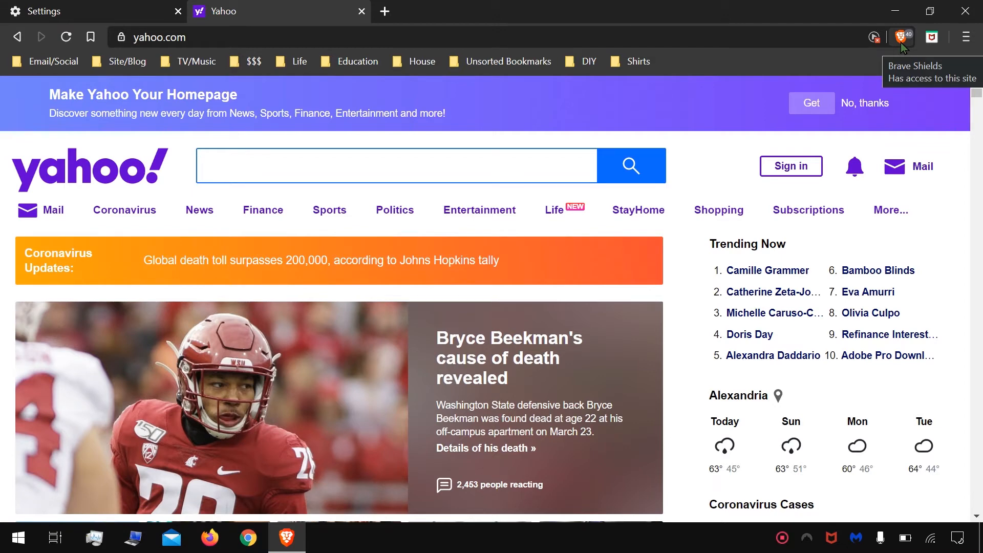
Step: View the Shields panel for yahoo.com, set the Shields default view to Advanced view in the settings and return to the Yahoo page
left_click(902, 46)
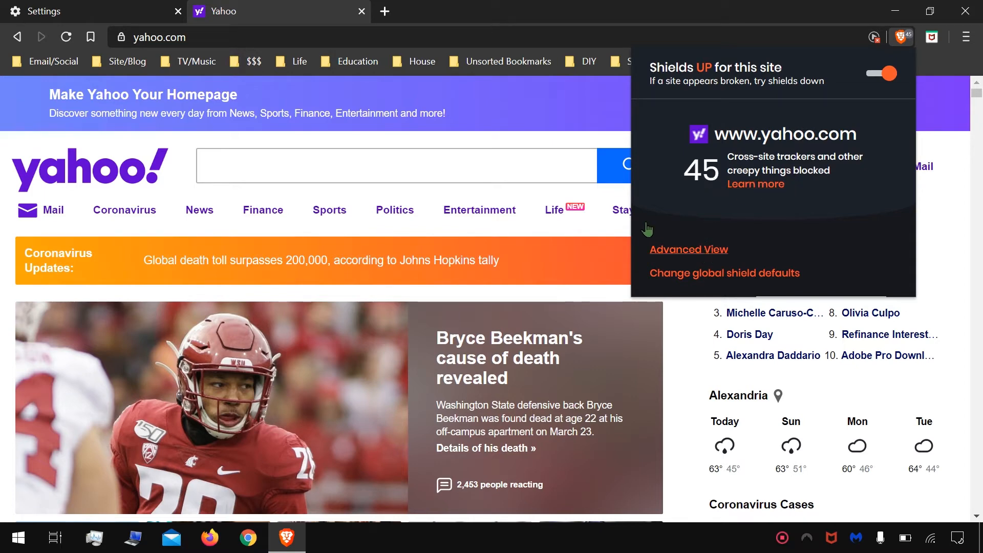
left_click(43, 7)
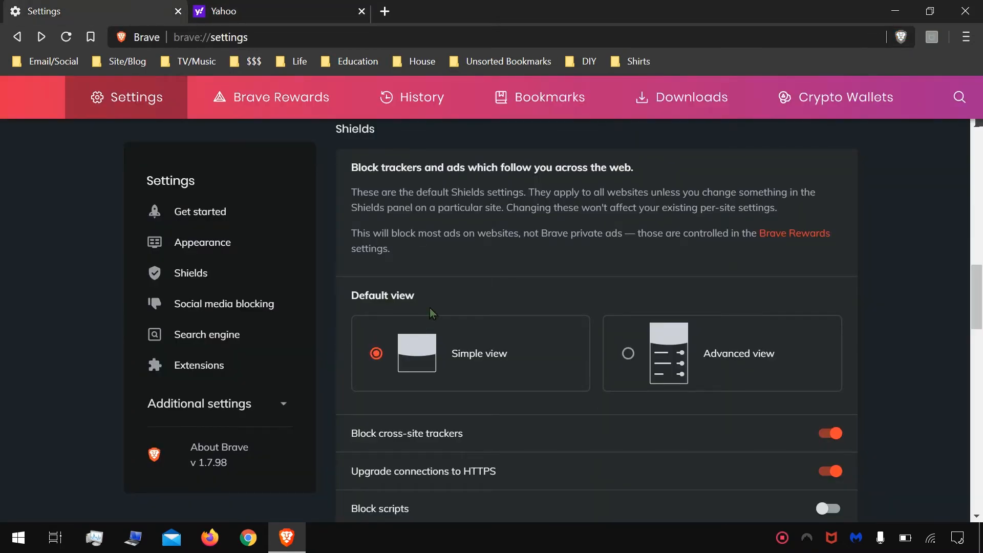
left_click(630, 357)
key("ctrl+Tab")
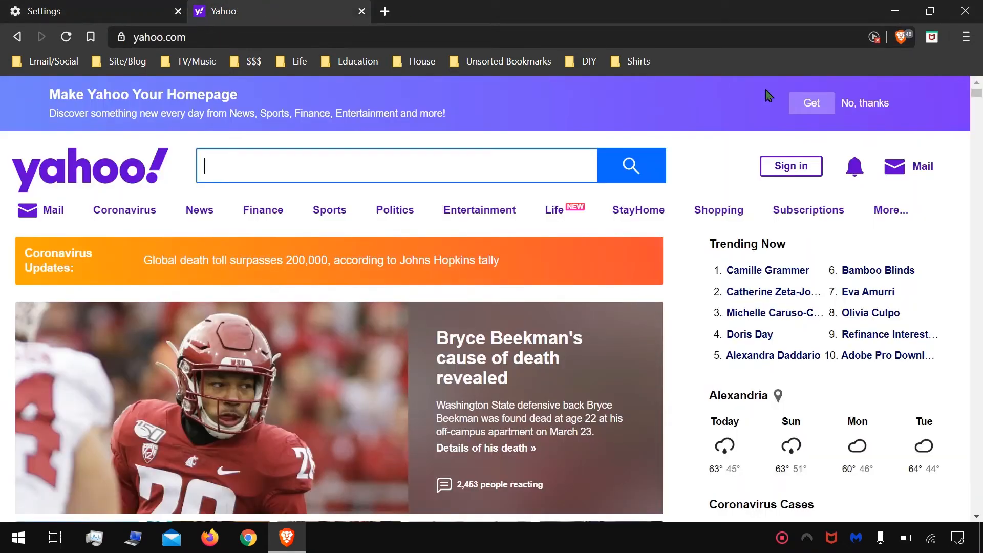
Step: Compare the advanced and simple views of the Shields panel on yahoo.com, dismissing the compatibility notice, and close the Yahoo tab
left_click(902, 38)
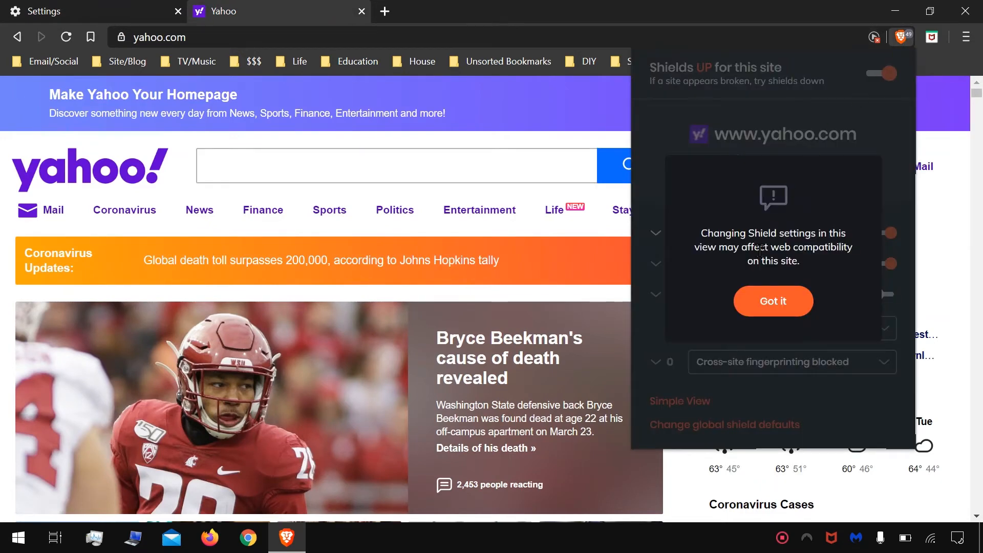
left_click(771, 302)
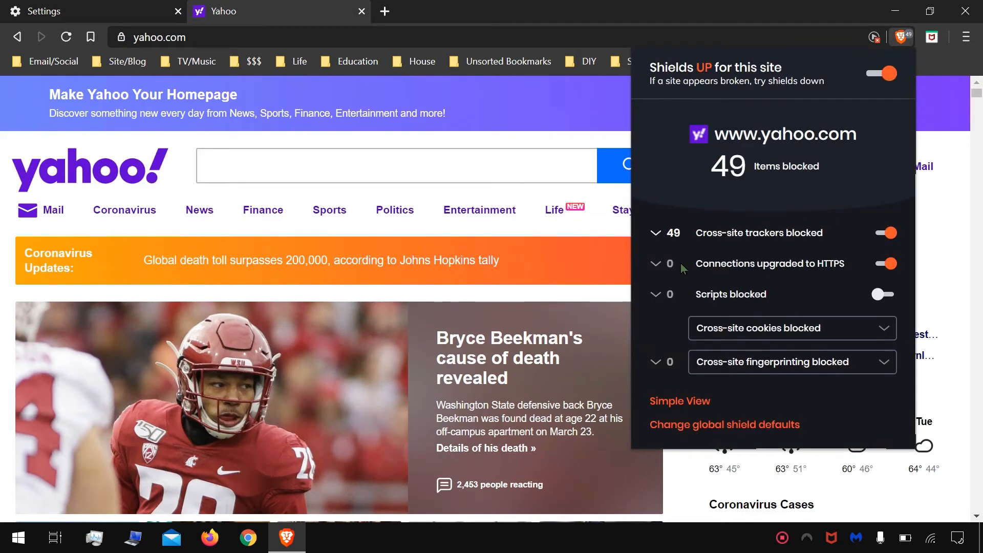
left_click(671, 402)
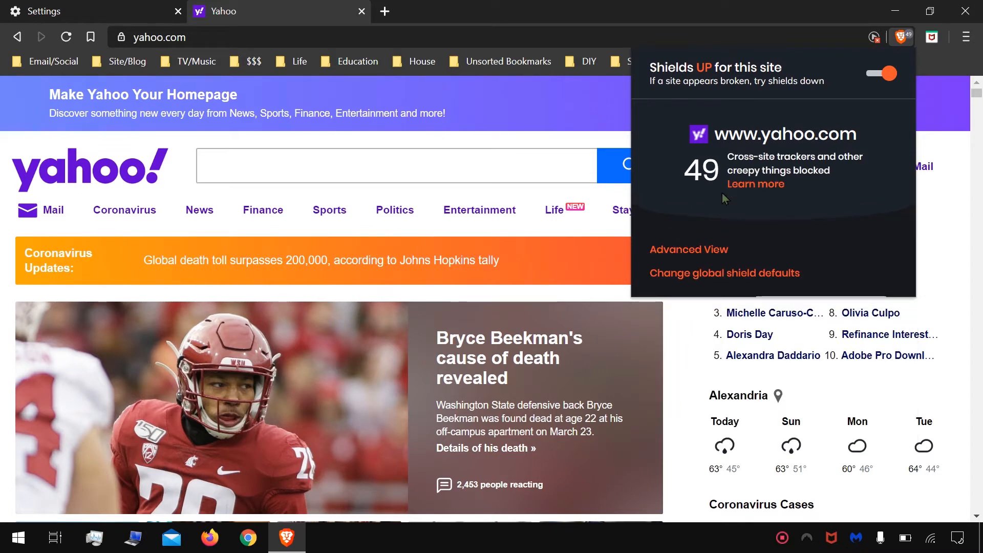
left_click(690, 250)
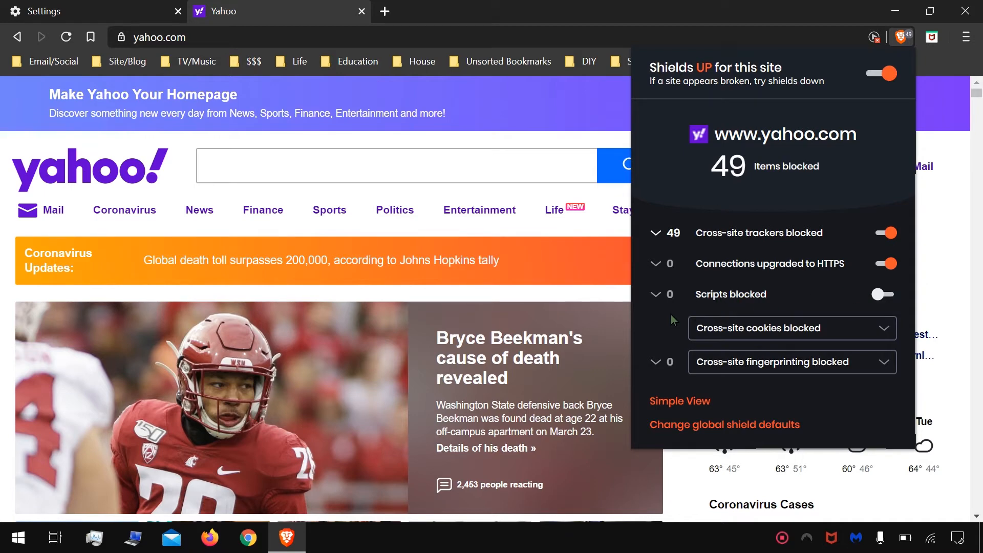
left_click(298, 7)
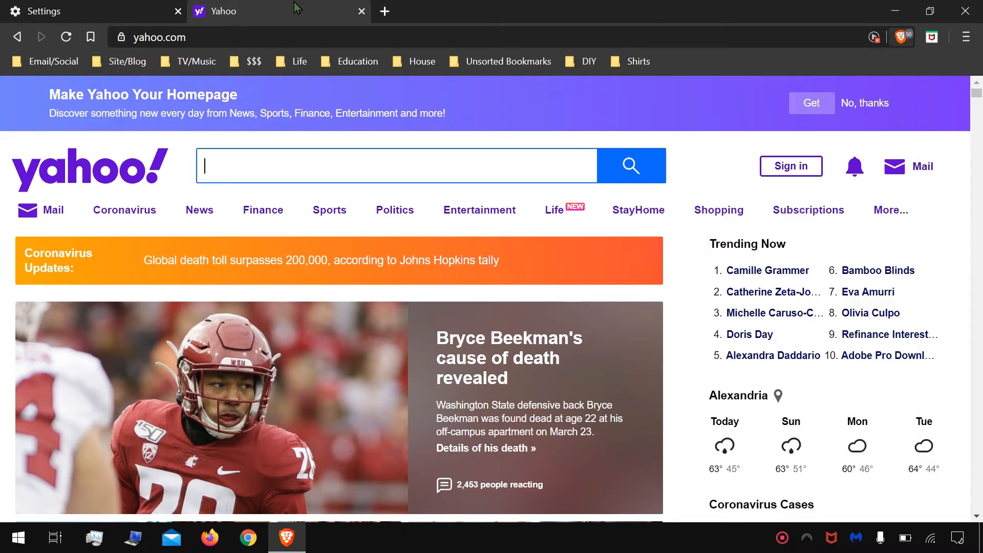
left_click(362, 11)
Step: Review the default Shields settings for trackers, HTTPS upgrades and scripts, including the available cookie and fingerprinting choices
scroll(457, 316, "down", 3)
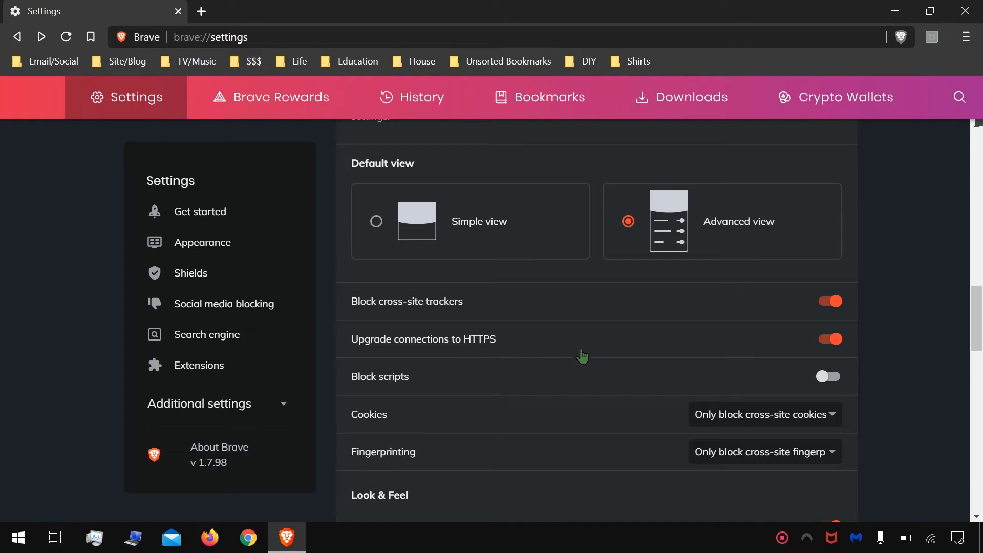
scroll(868, 345, "down", 3)
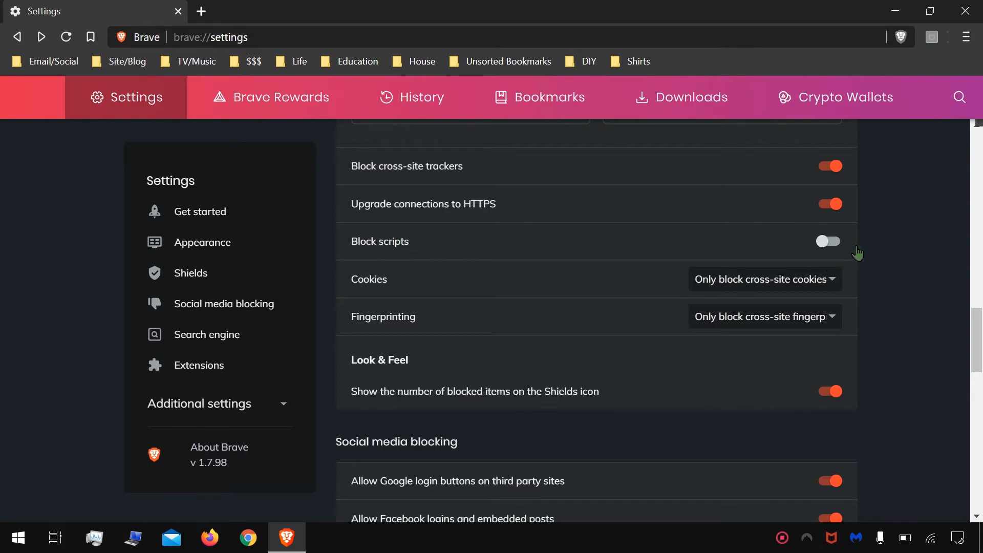
scroll(858, 253, "down", 1)
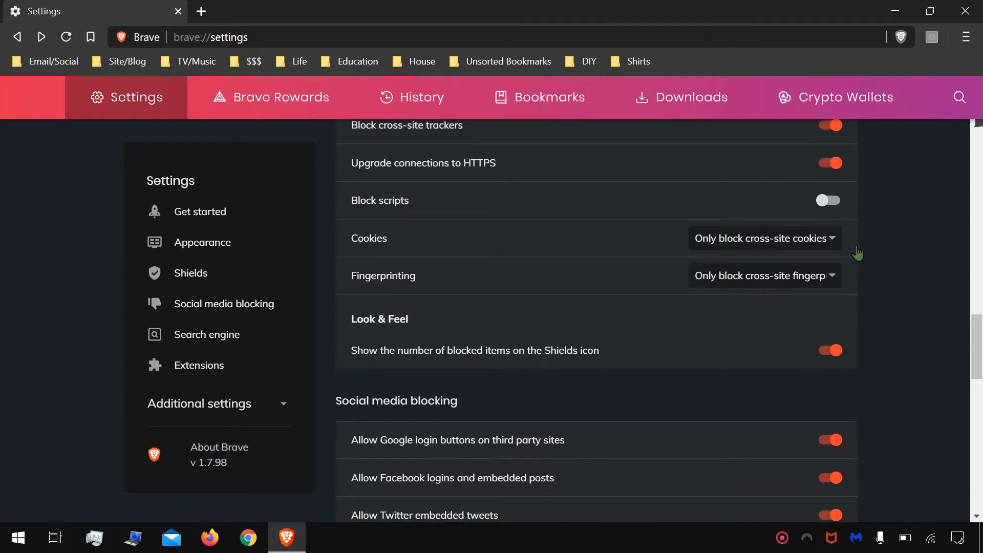
left_click(779, 239)
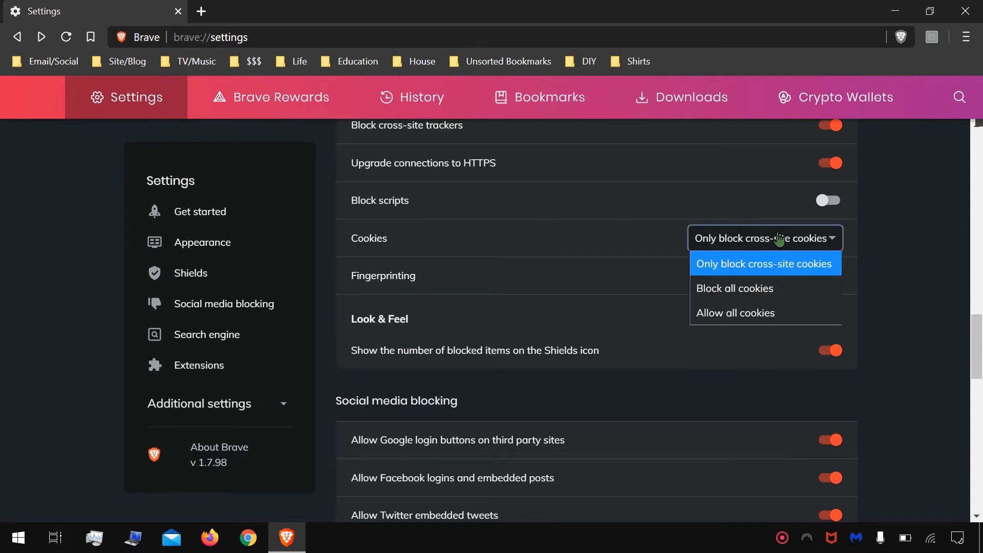
left_click(887, 274)
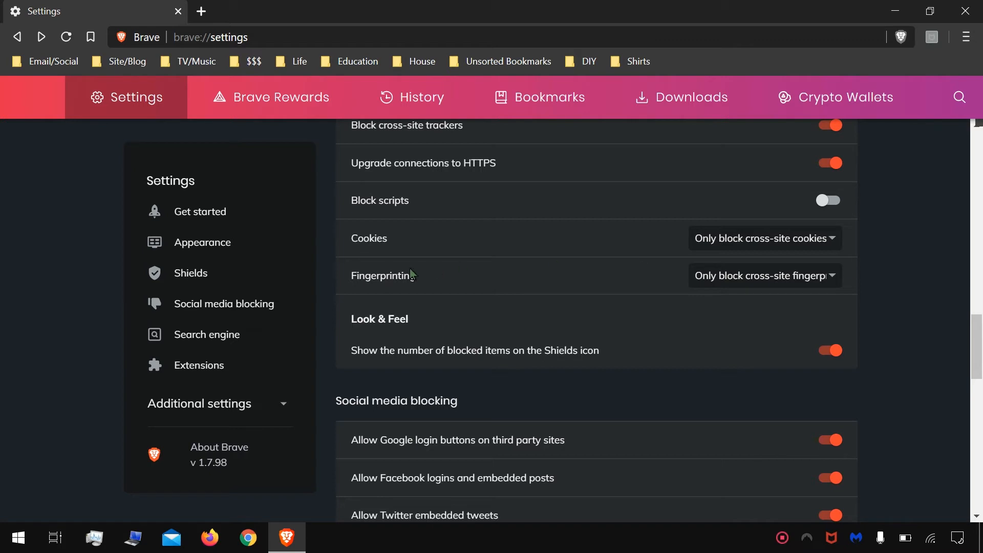
double_click(382, 272)
left_click(702, 290)
left_click(773, 279)
scroll(899, 284, "down", 2)
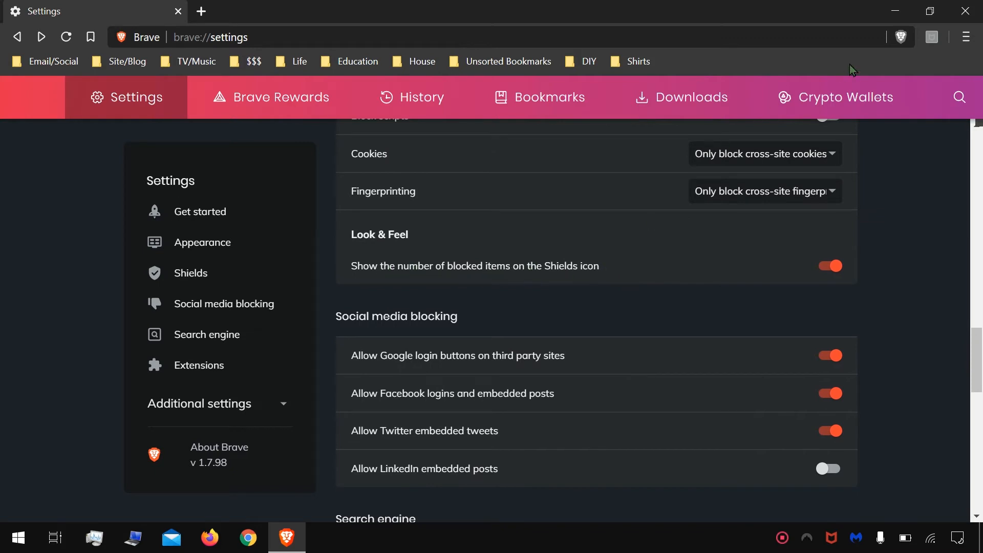
Step: Open youtube.com in a new tab and view the blocked item count on the Shields icon and in its panel
left_click(201, 11)
type("y")
key("Return")
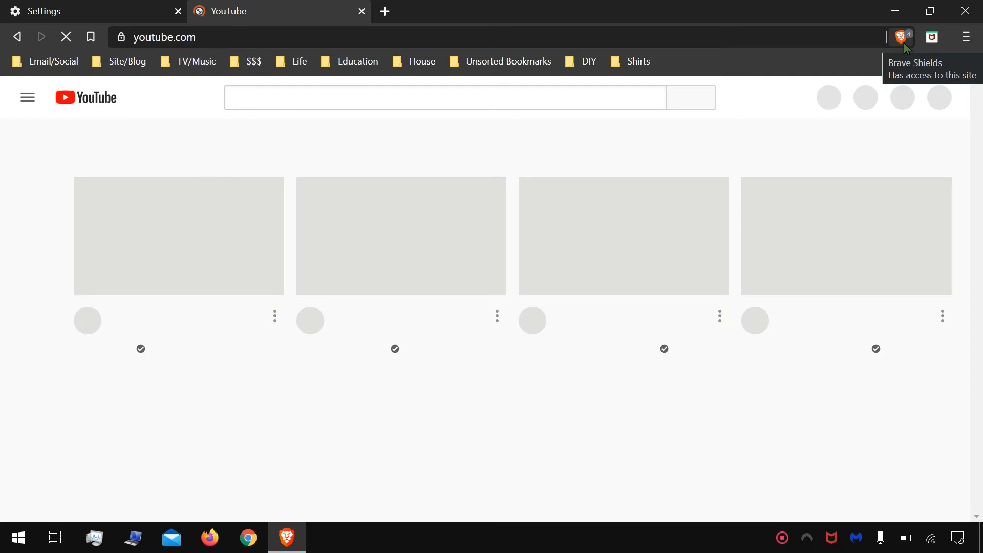
left_click(906, 47)
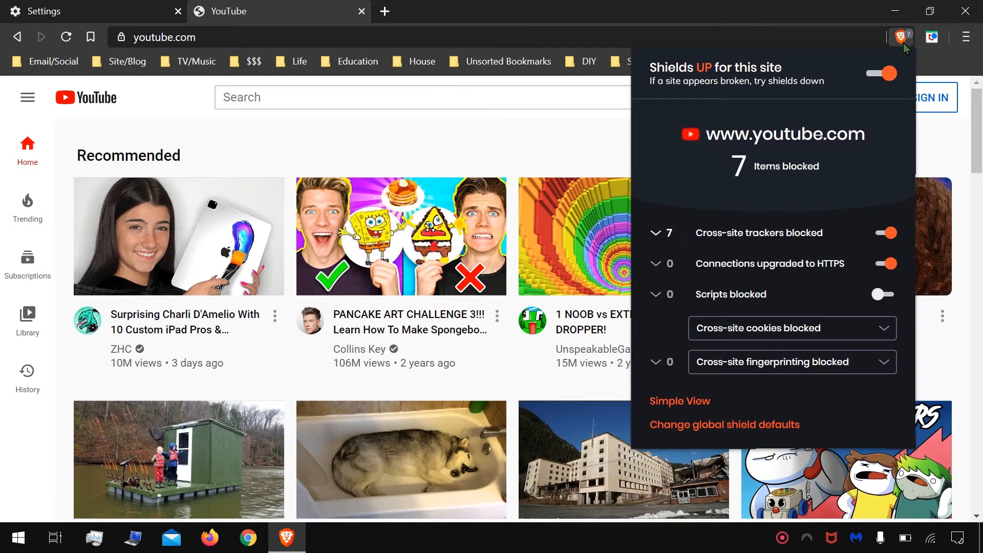
left_click(558, 6)
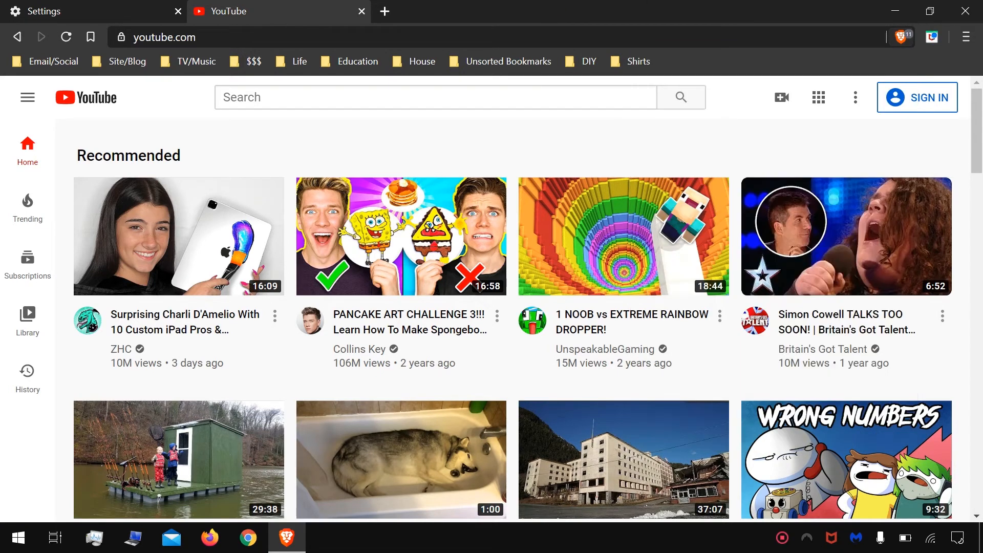
Step: Return to the settings to view the Social media blocking options, check the YouTube page again and close its tab
left_click(134, 10)
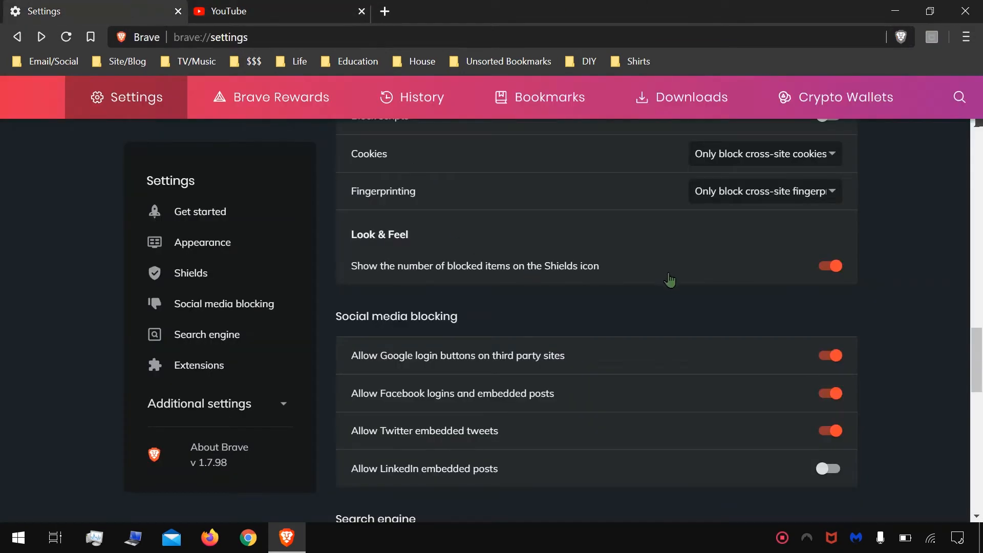
scroll(670, 281, "down", 3)
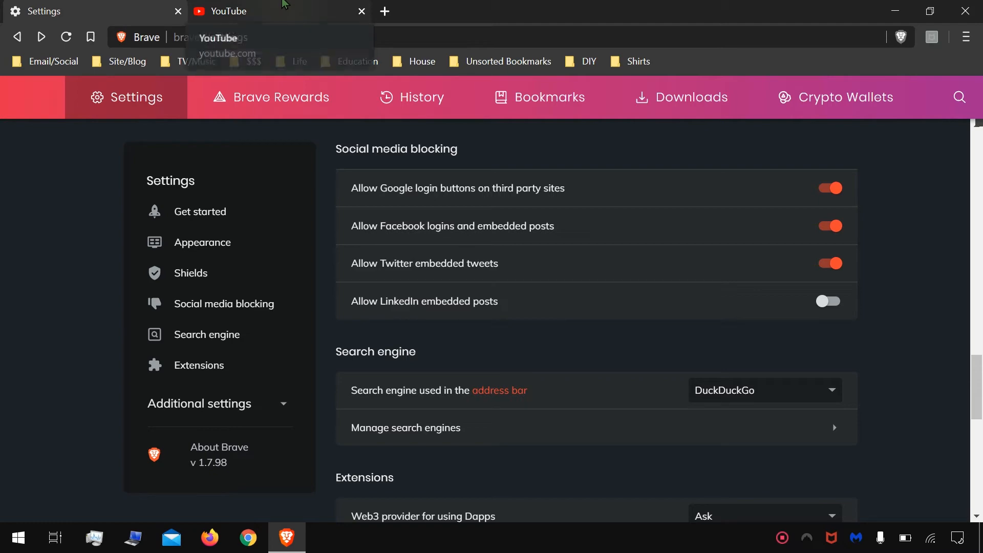
left_click(316, 10)
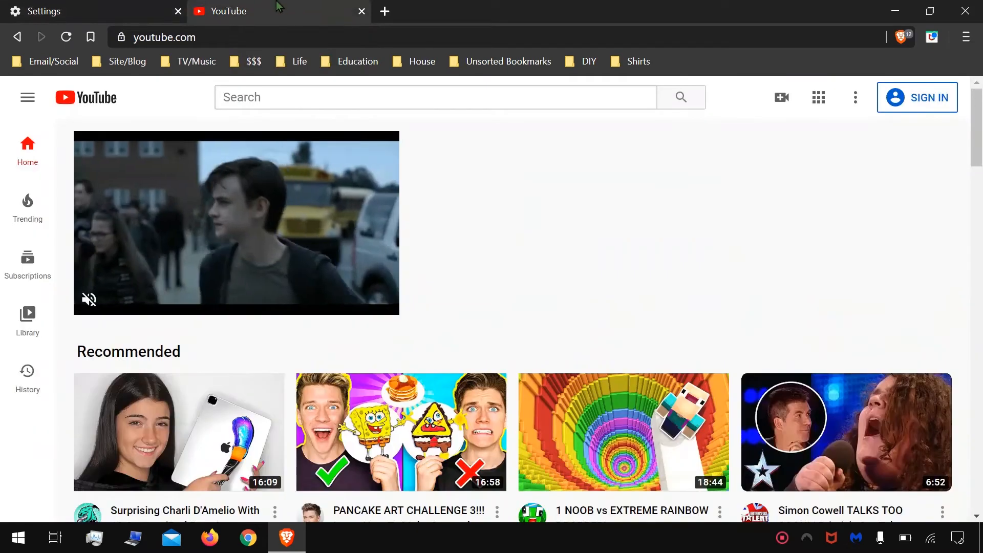
left_click(362, 11)
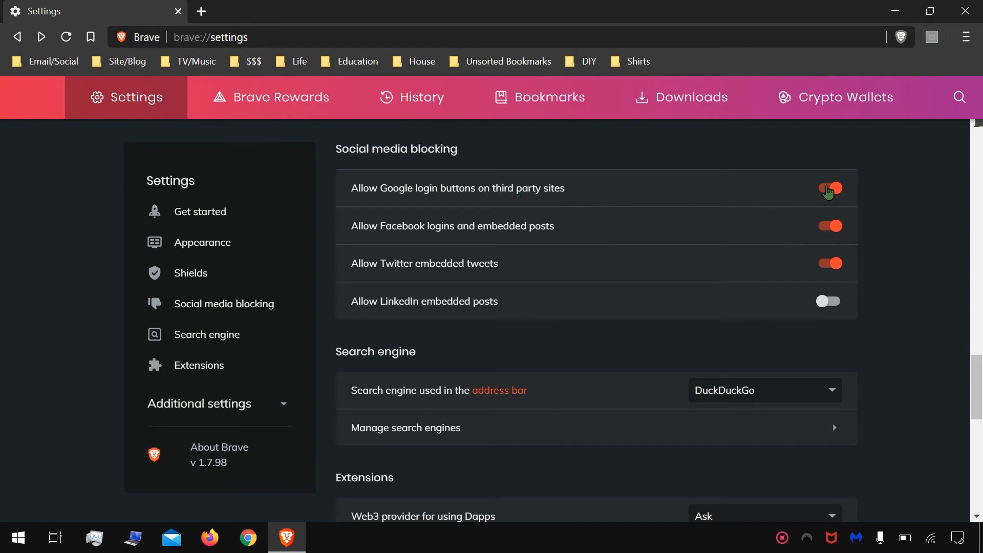
Step: Turn off the options allowing Google login buttons, Facebook logins and embedded posts, and Twitter embedded tweets
left_click(836, 191)
left_click(832, 226)
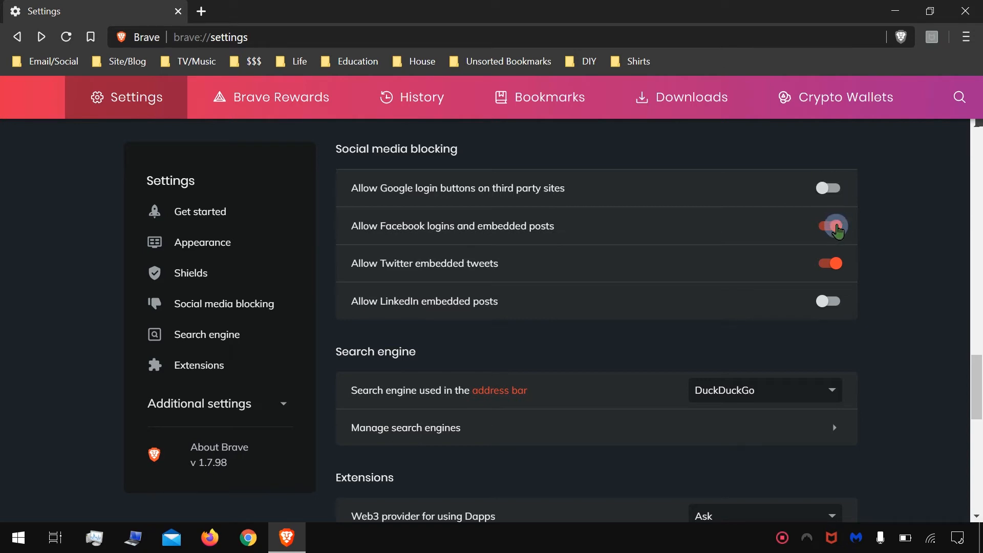
left_click(836, 262)
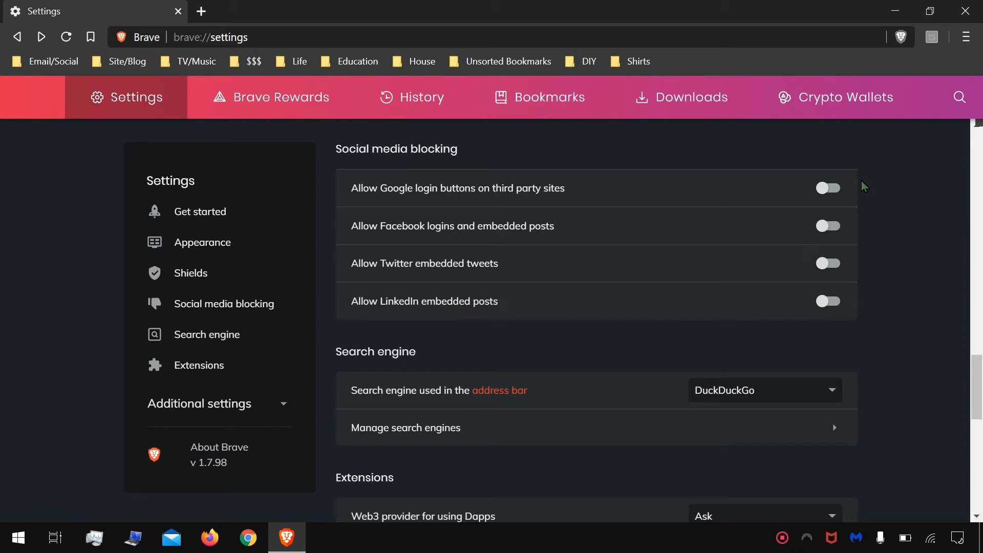
Step: Review the managed search engines, including the actions available for Google, and the search engine choices for the address bar
scroll(863, 187, "down", 3)
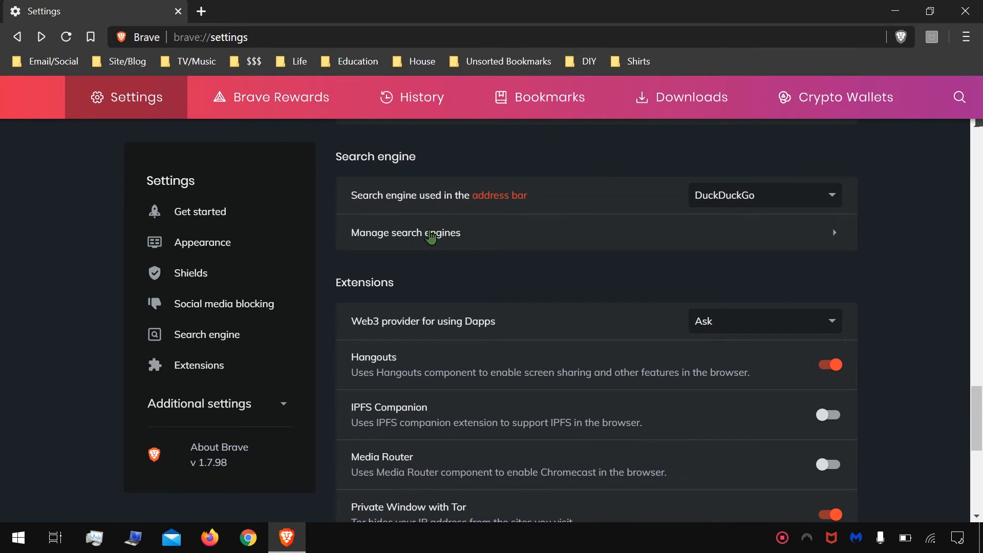
left_click(527, 244)
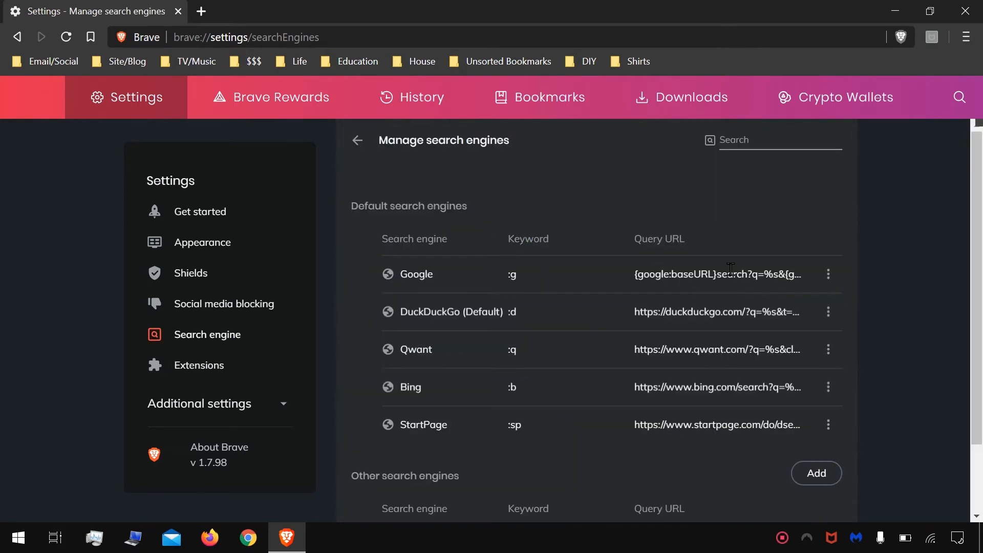
left_click(825, 272)
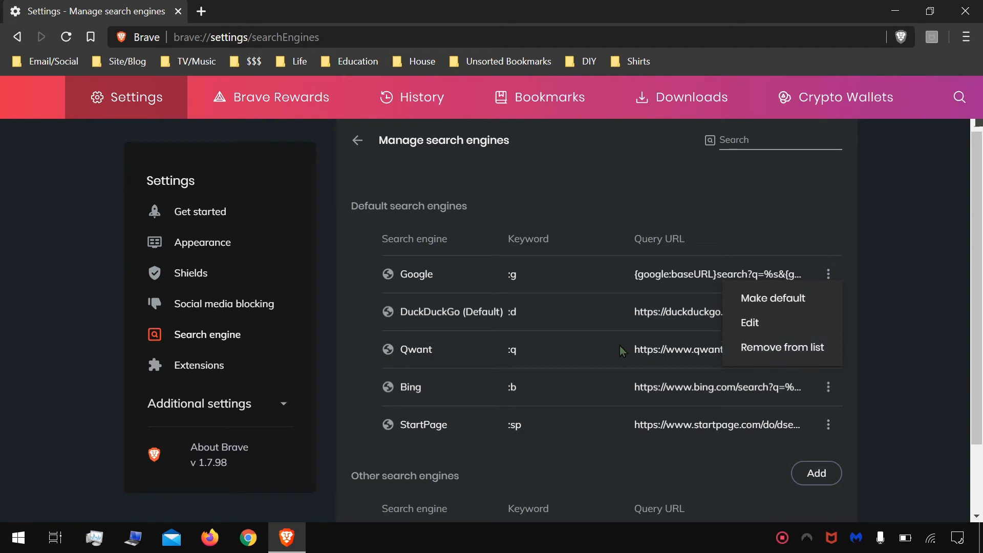
left_click(703, 353)
scroll(592, 322, "down", 2)
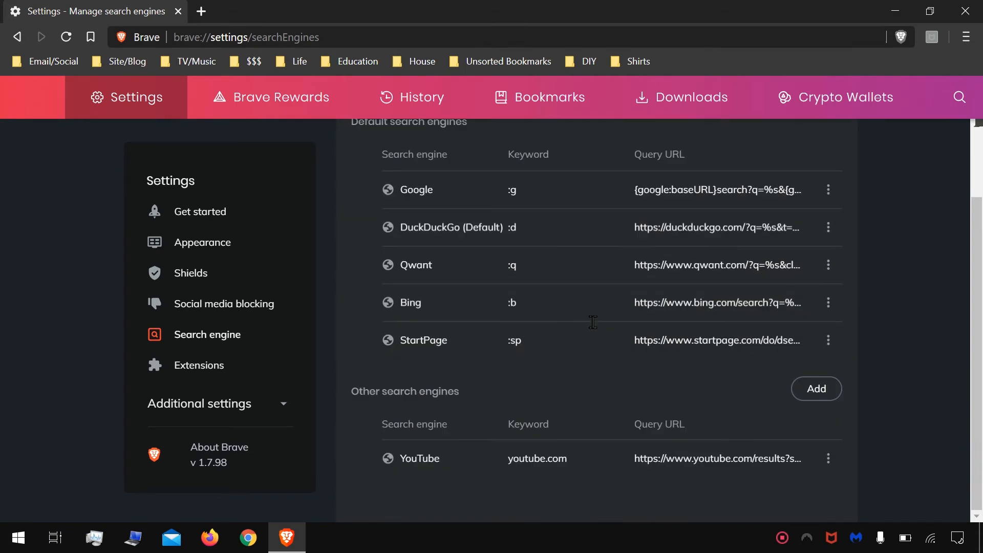
scroll(572, 341, "up", 2)
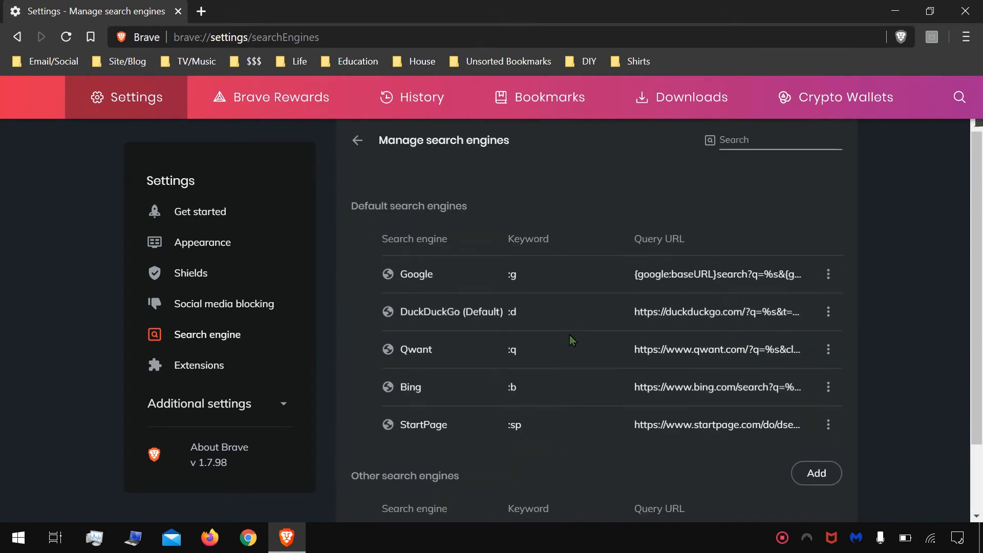
left_click(17, 37)
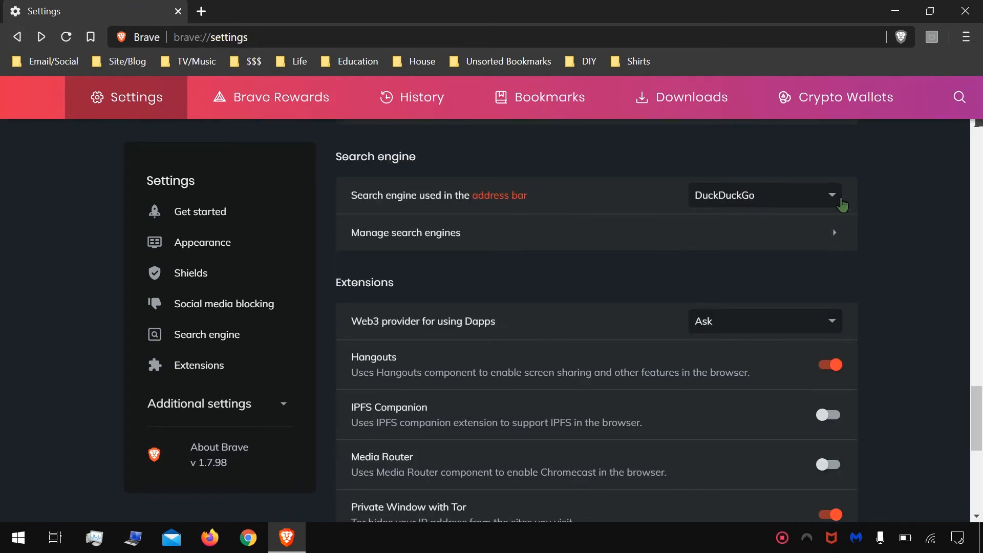
left_click(837, 201)
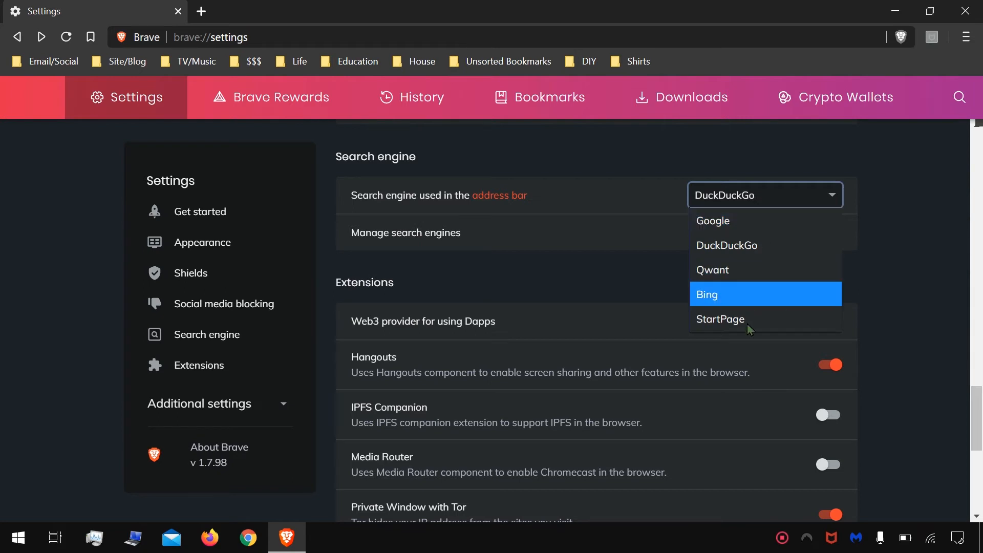
left_click(921, 210)
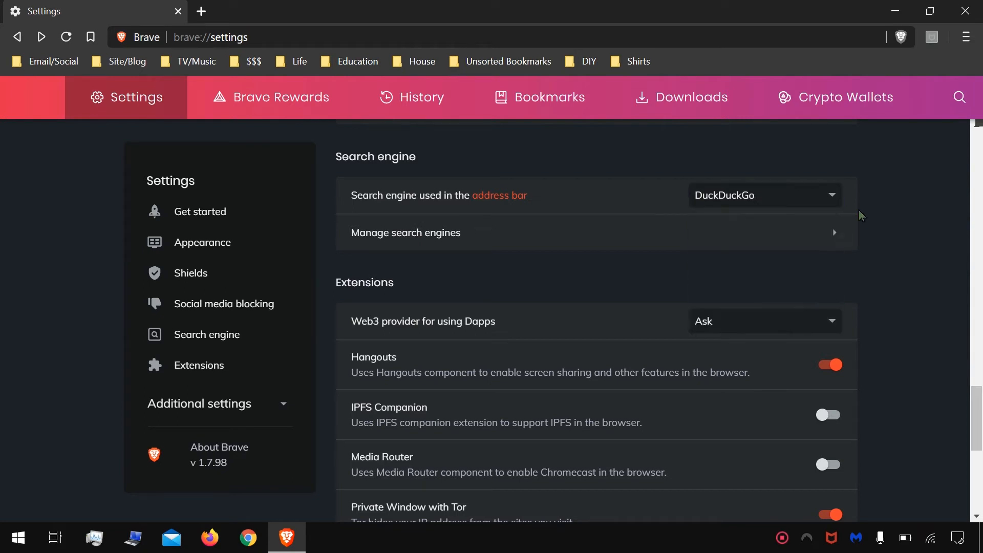
Step: Examine the Extensions settings from the Web3 provider and Hangouts through Private Window with Tor, WebTorrent, Widevine and extension management
scroll(862, 215, "down", 3)
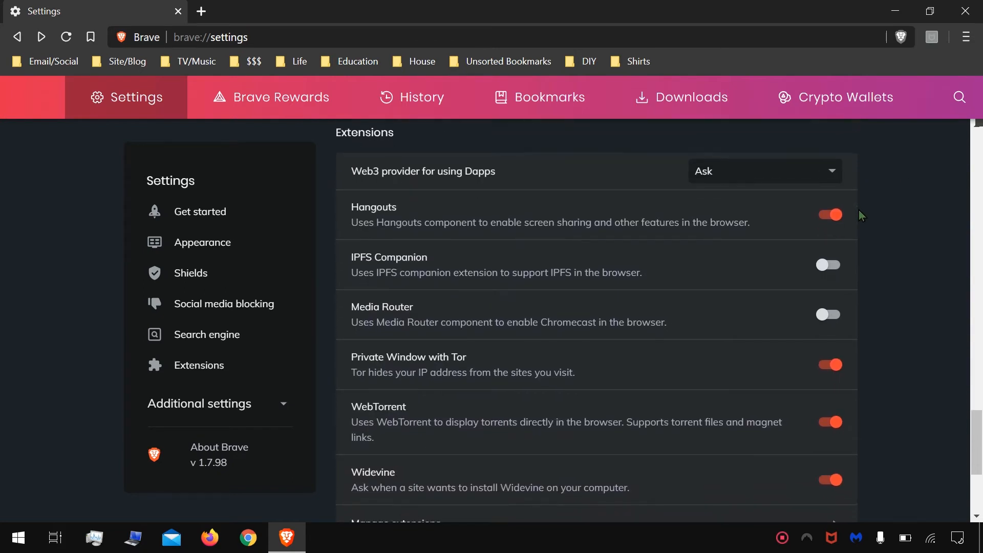
scroll(861, 215, "down", 1)
scroll(861, 214, "up", 1)
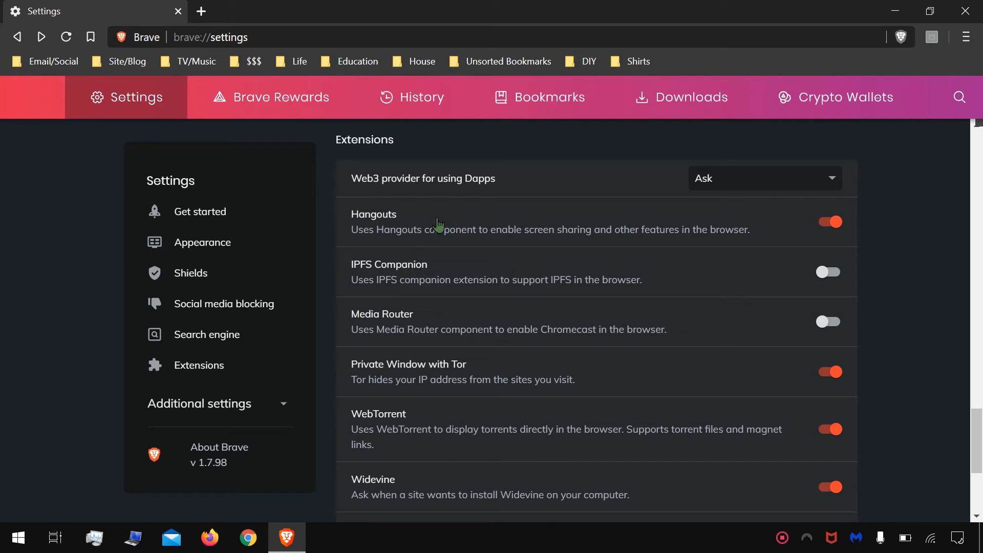
scroll(423, 288, "down", 1)
scroll(424, 288, "down", 1)
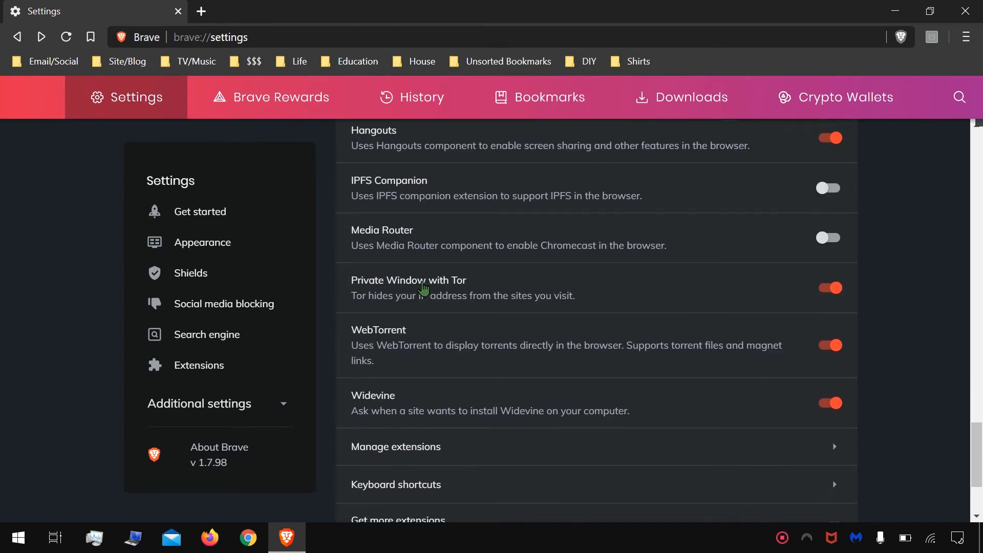
scroll(474, 279, "down", 2)
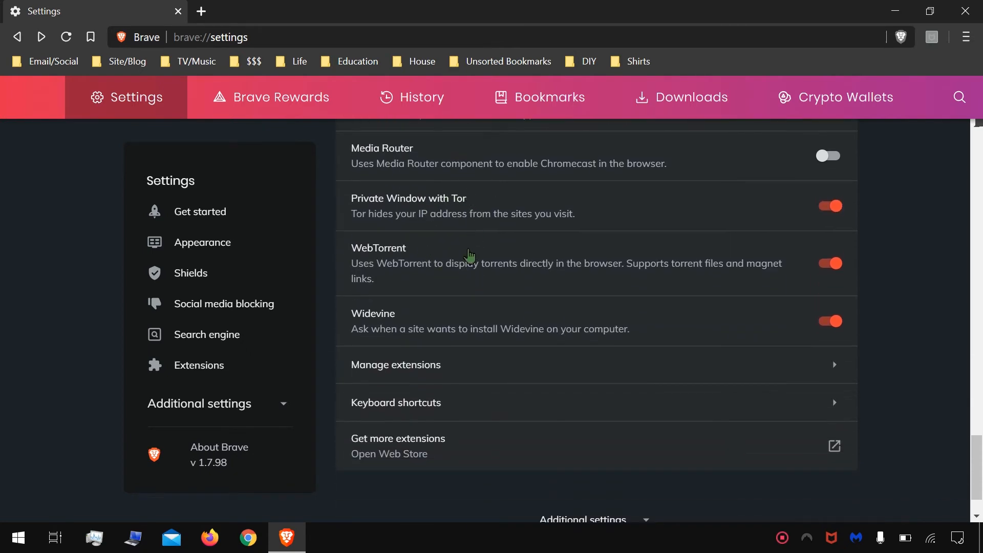
Step: Expand the additional settings and review the Privacy and security options, including the choices for the WebRTC IP Handling Policy
scroll(466, 262, "down", 1)
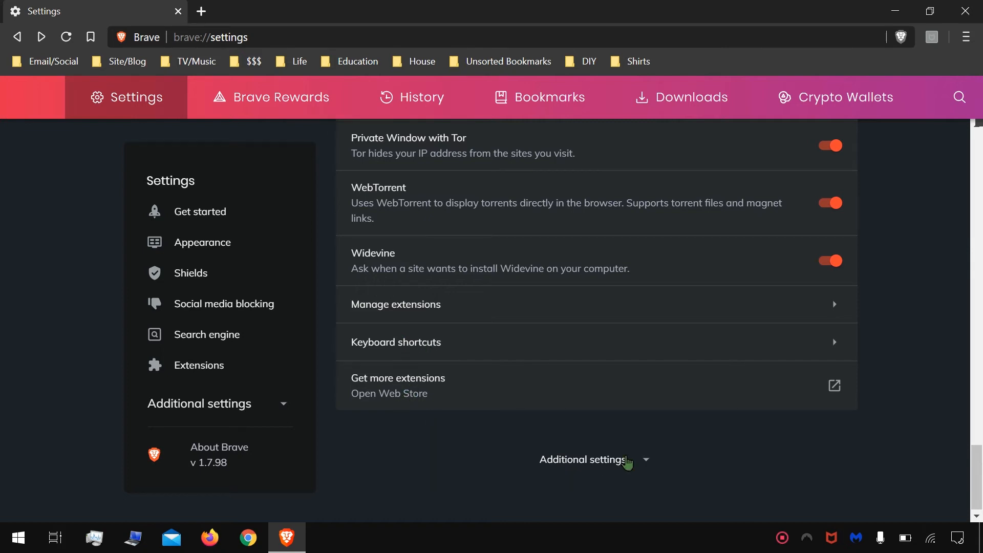
left_click(627, 461)
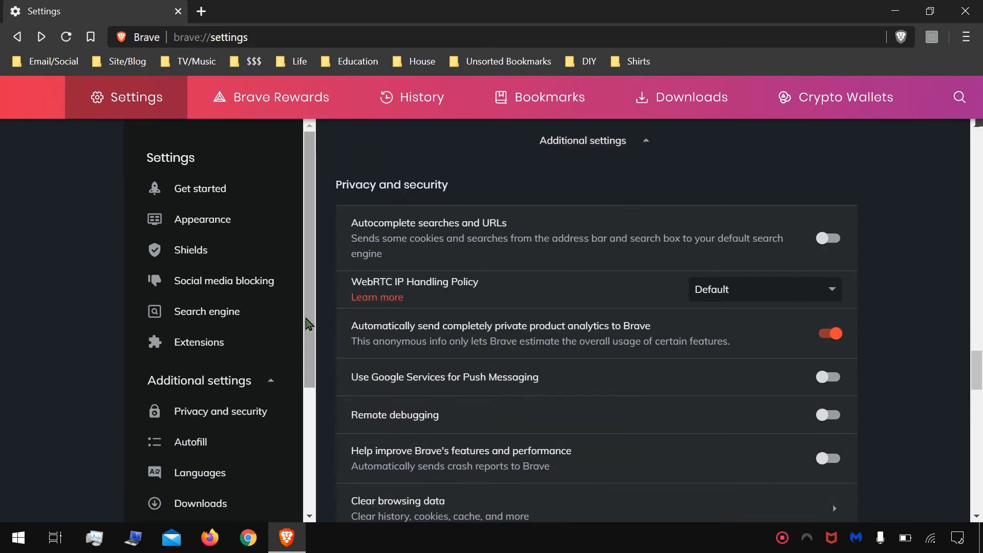
scroll(215, 246, "down", 3)
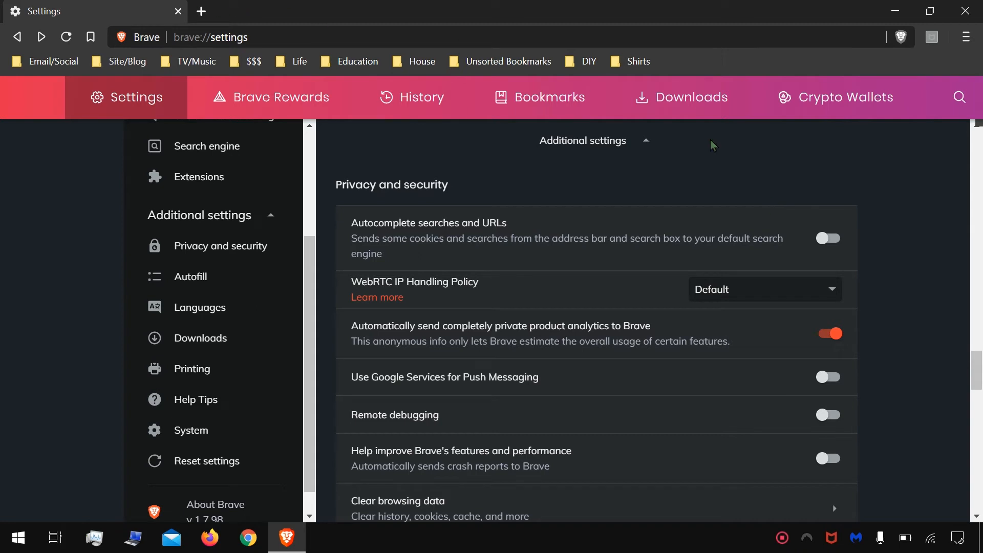
scroll(833, 250, "down", 1)
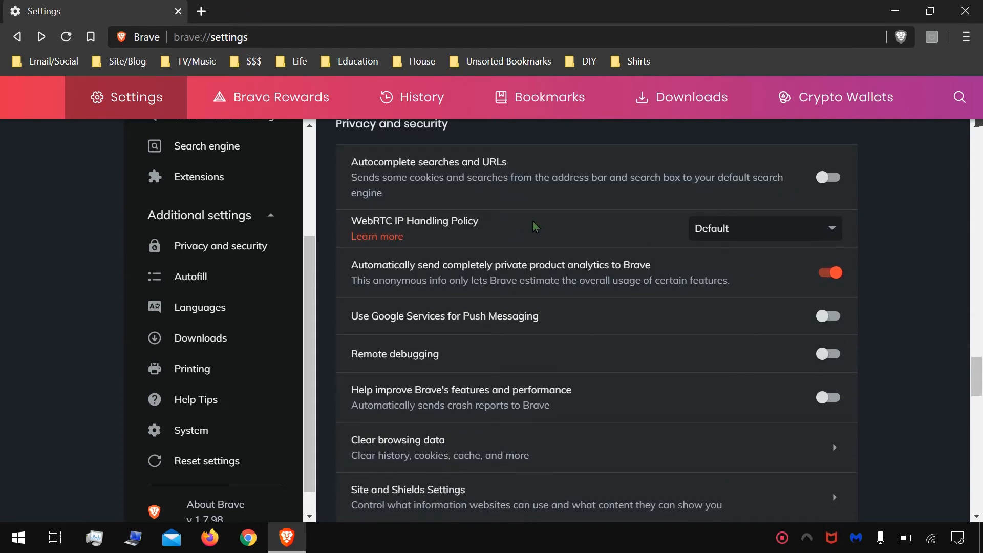
left_click(710, 230)
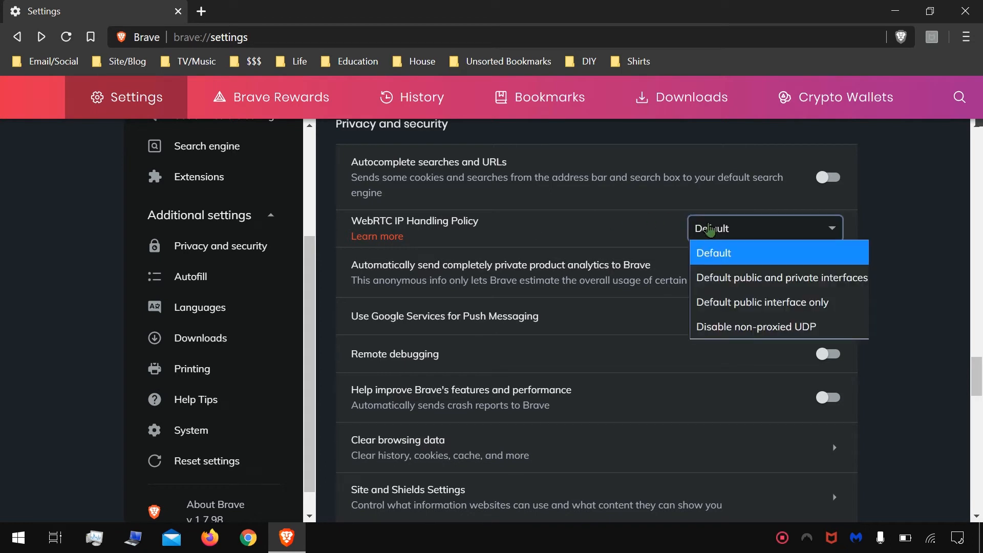
left_click(709, 230)
Step: Turn off automatically sending completely private product analytics to Brave
scroll(896, 263, "down", 2)
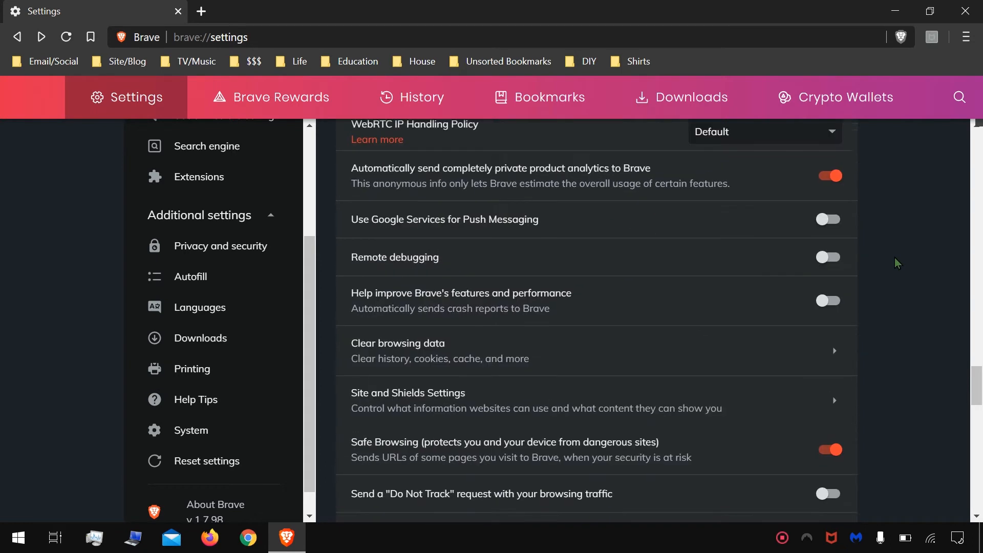
scroll(897, 263, "down", 1)
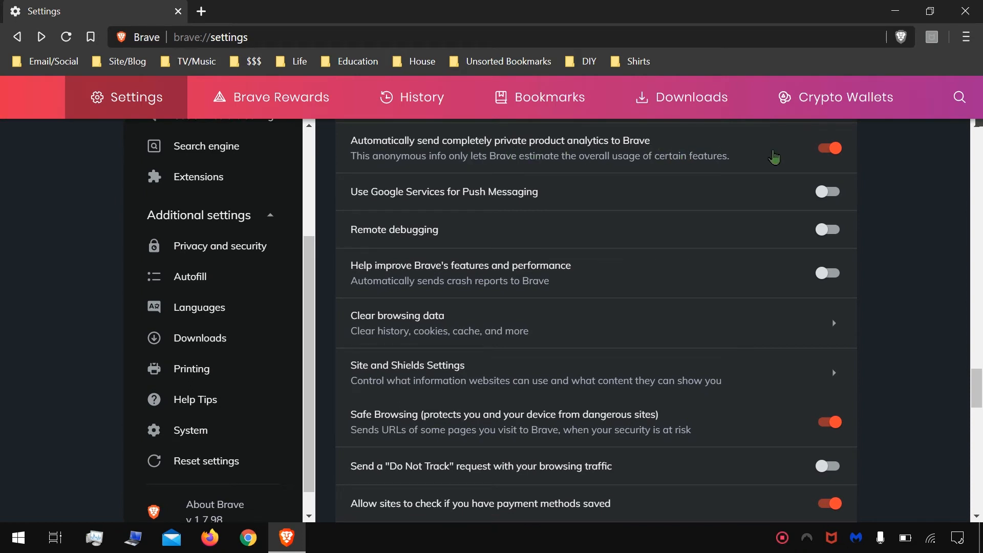
left_click(827, 151)
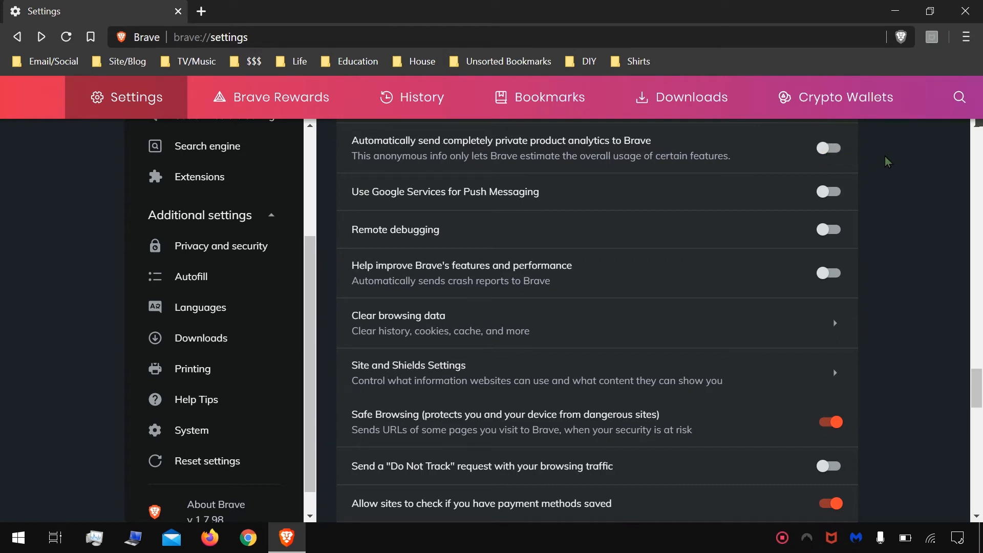
Step: Open Site and Shields Settings, review the permissions from Cookies and site data through Insecure content, and return to the main settings
scroll(888, 161, "down", 3)
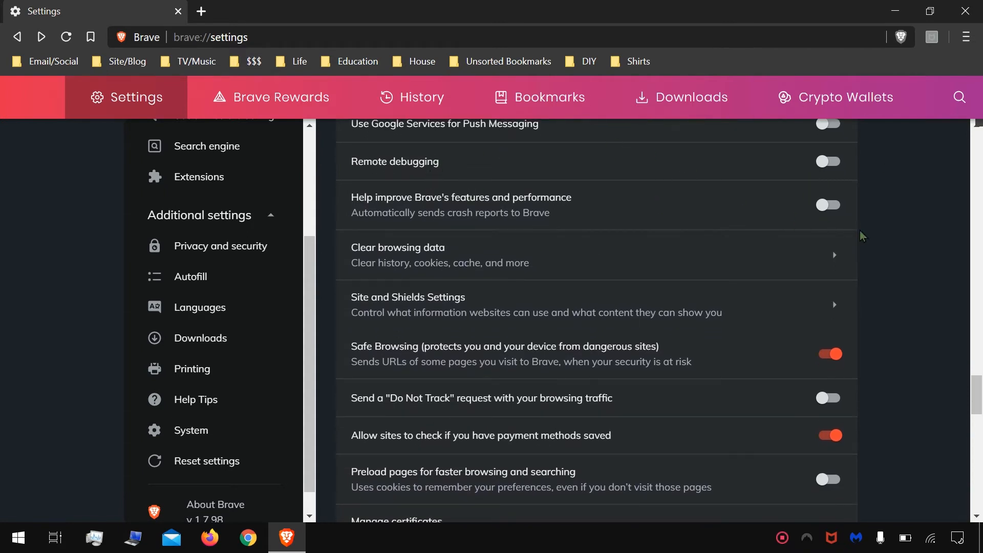
scroll(860, 235, "down", 5)
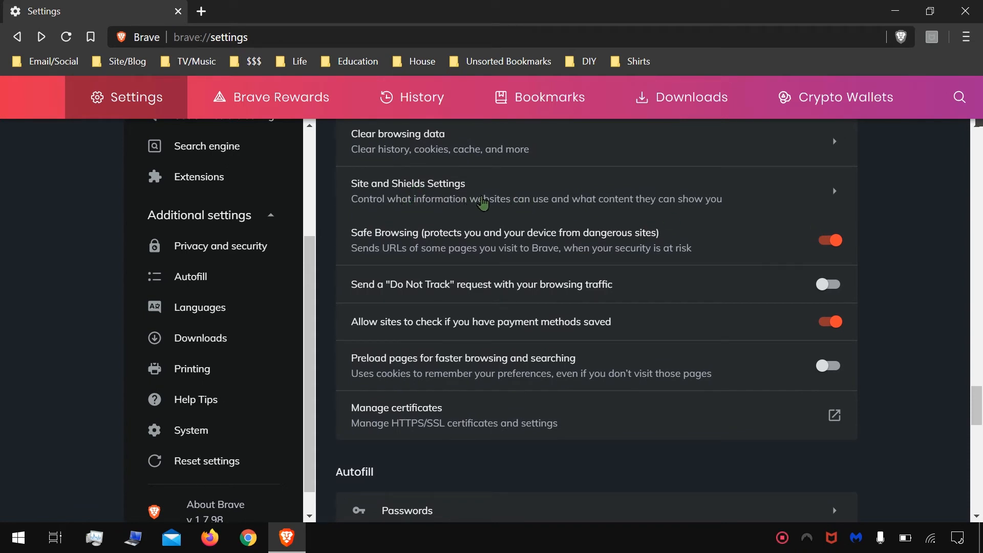
left_click(483, 203)
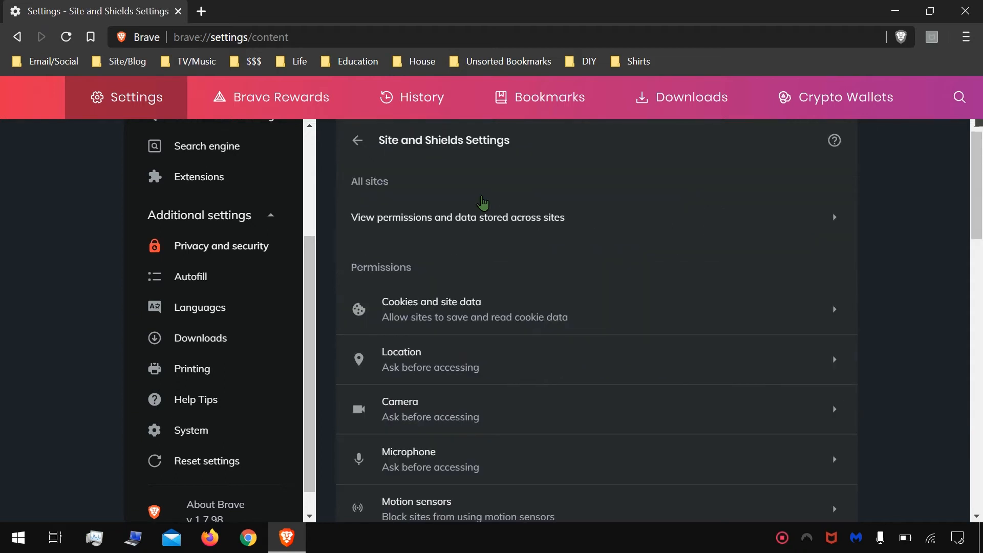
scroll(482, 204, "down", 2)
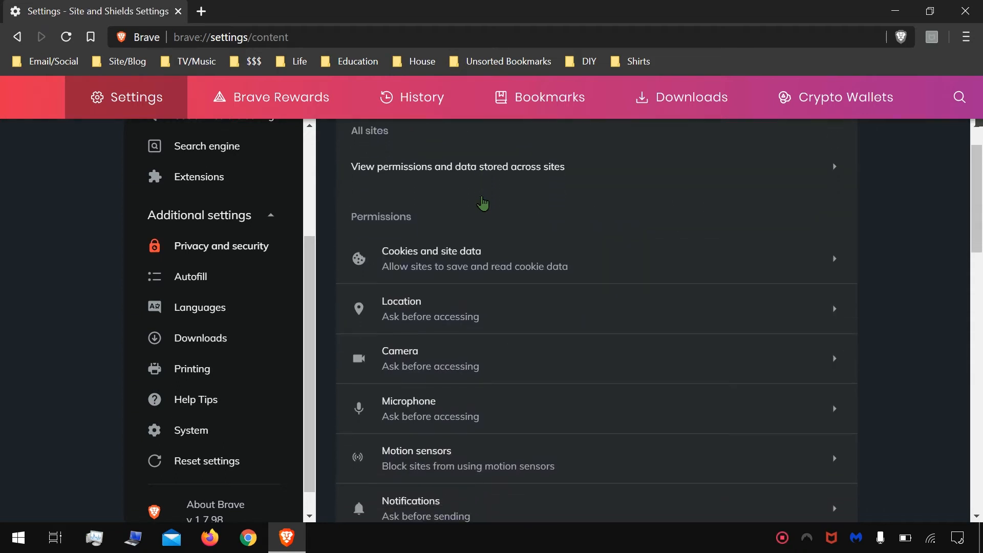
scroll(482, 204, "down", 1)
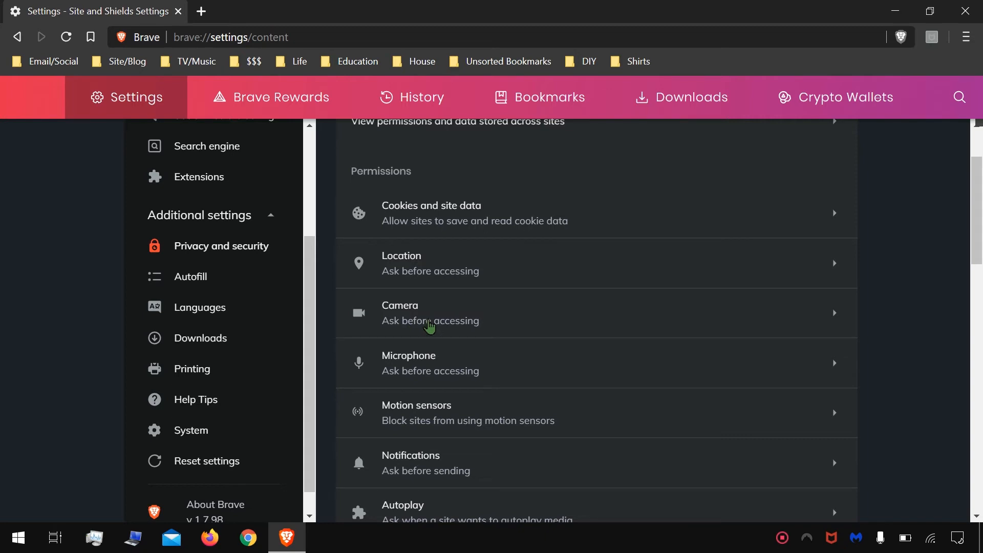
scroll(430, 326, "down", 3)
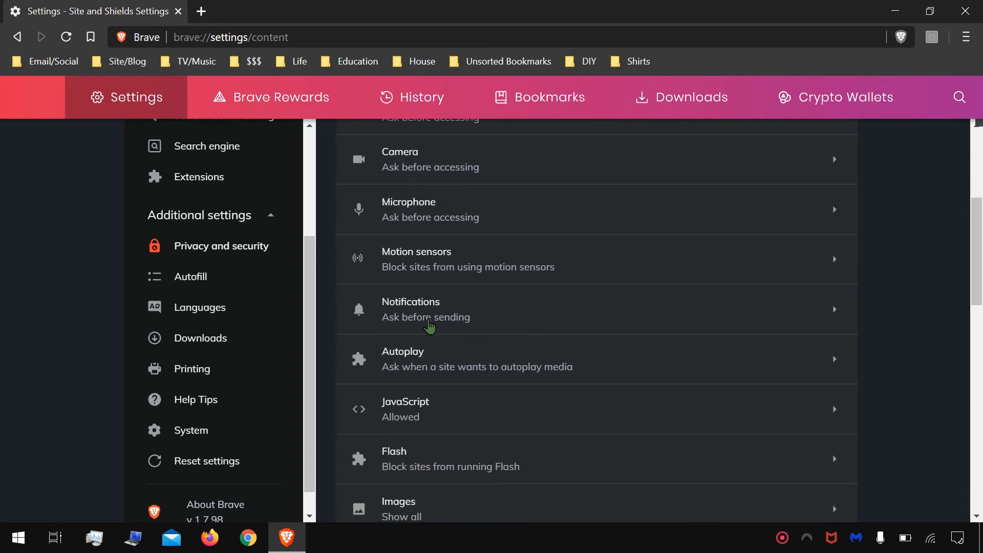
scroll(464, 323, "down", 3)
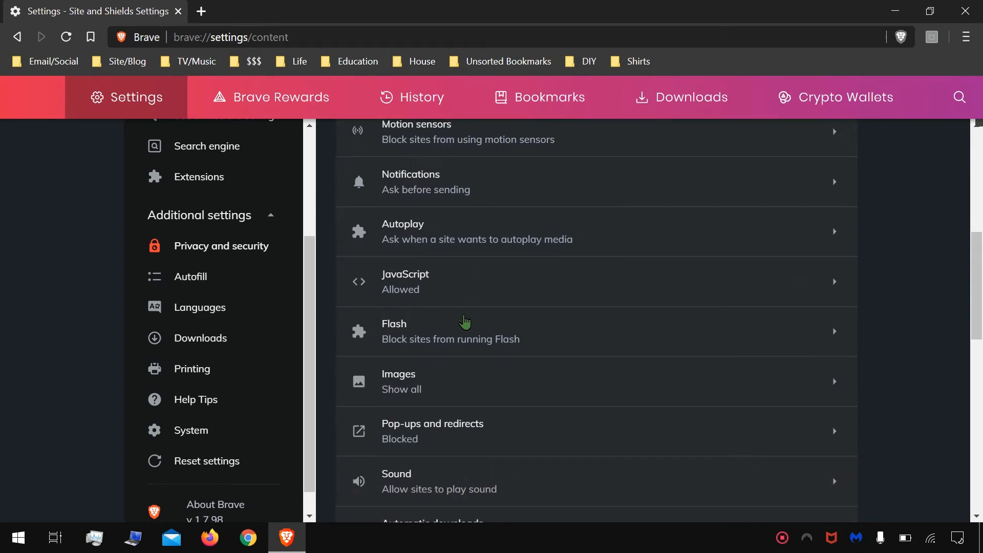
scroll(489, 294, "down", 2)
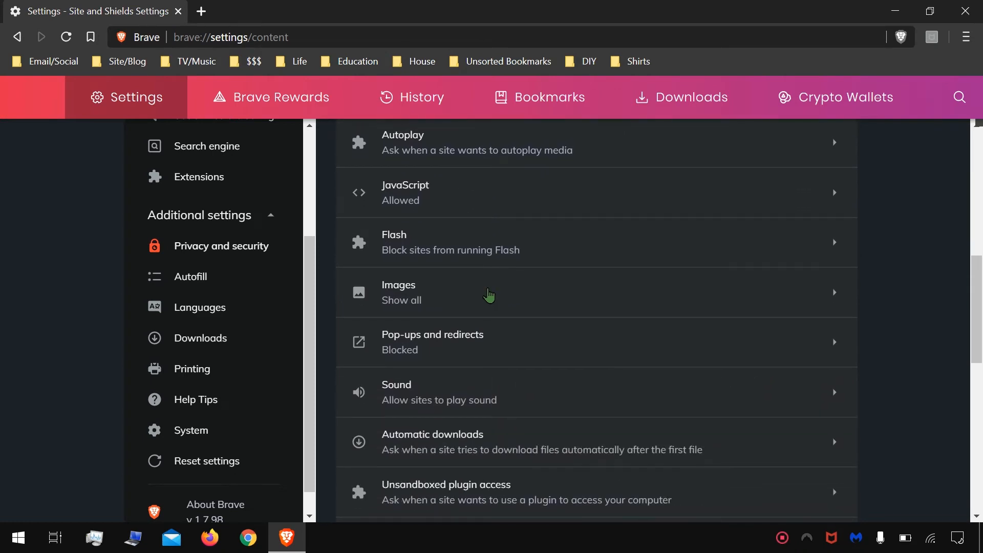
scroll(489, 295, "down", 1)
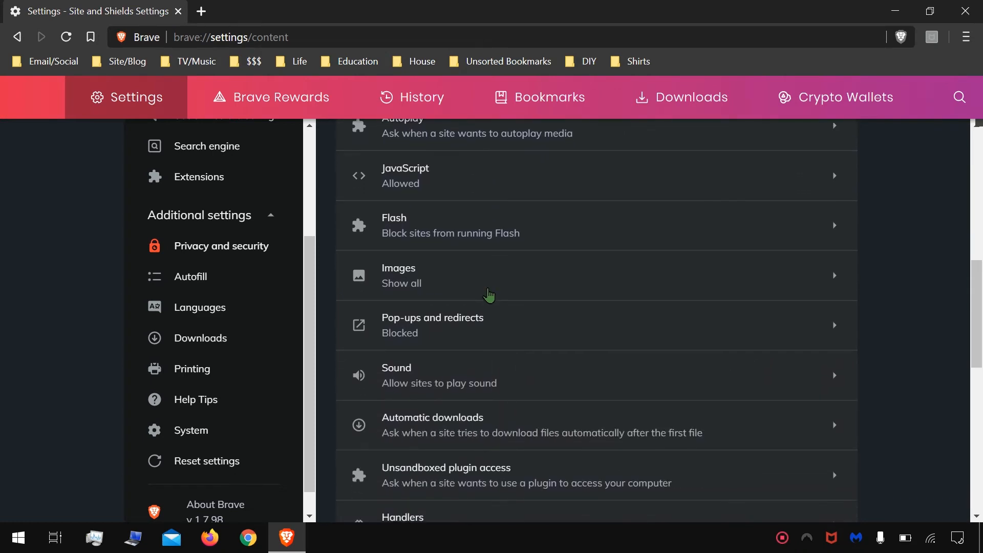
scroll(489, 295, "down", 2)
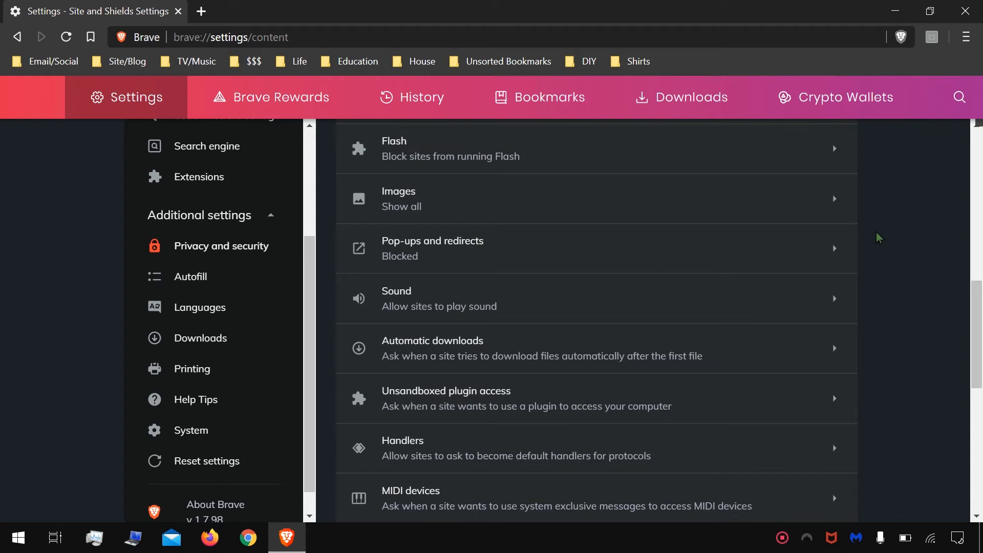
scroll(879, 237, "down", 1)
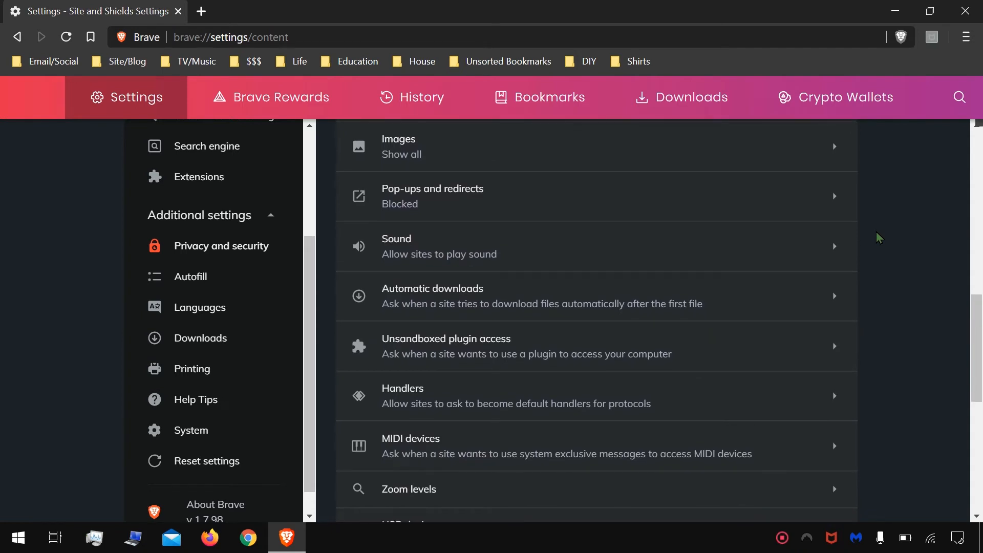
scroll(879, 237, "down", 1)
scroll(879, 237, "down", 4)
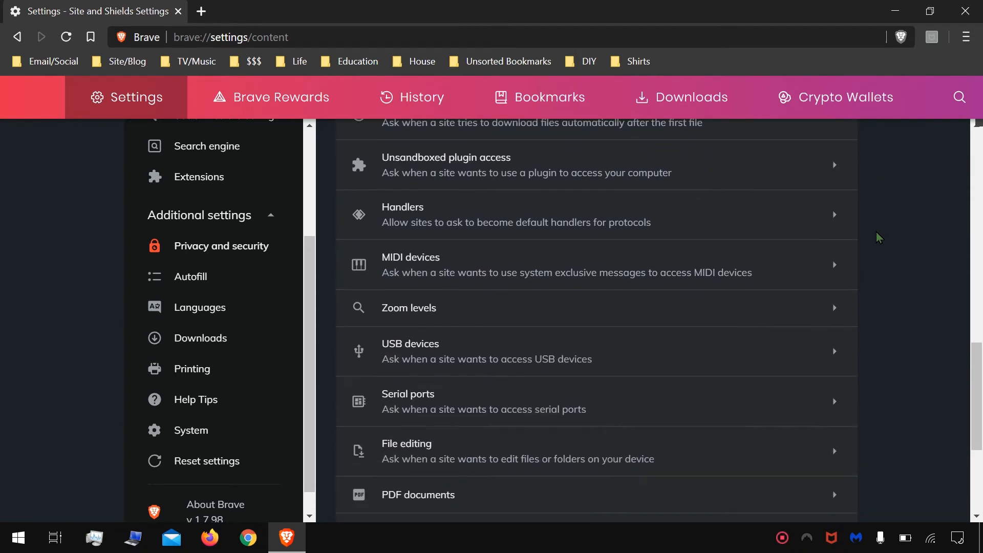
scroll(878, 238, "down", 2)
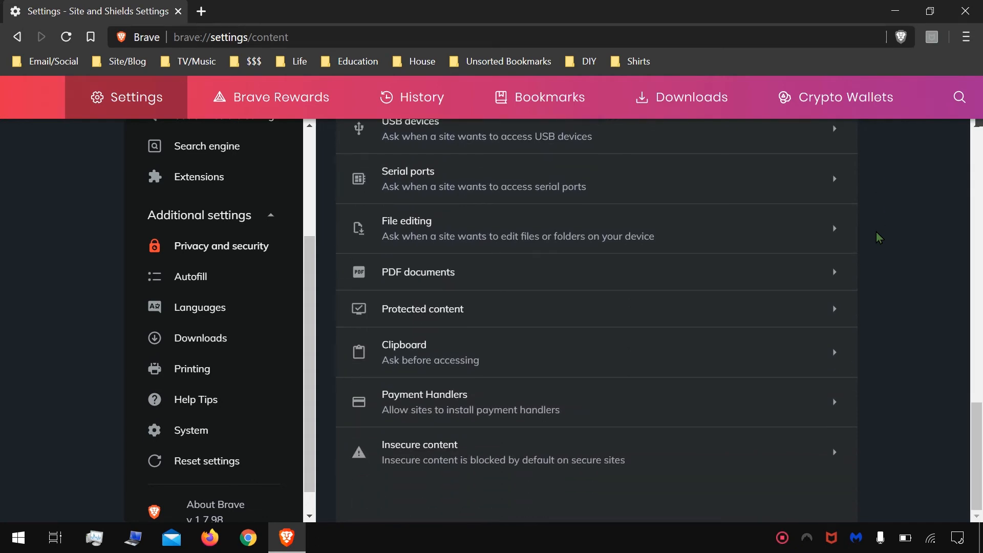
scroll(879, 238, "up", 9)
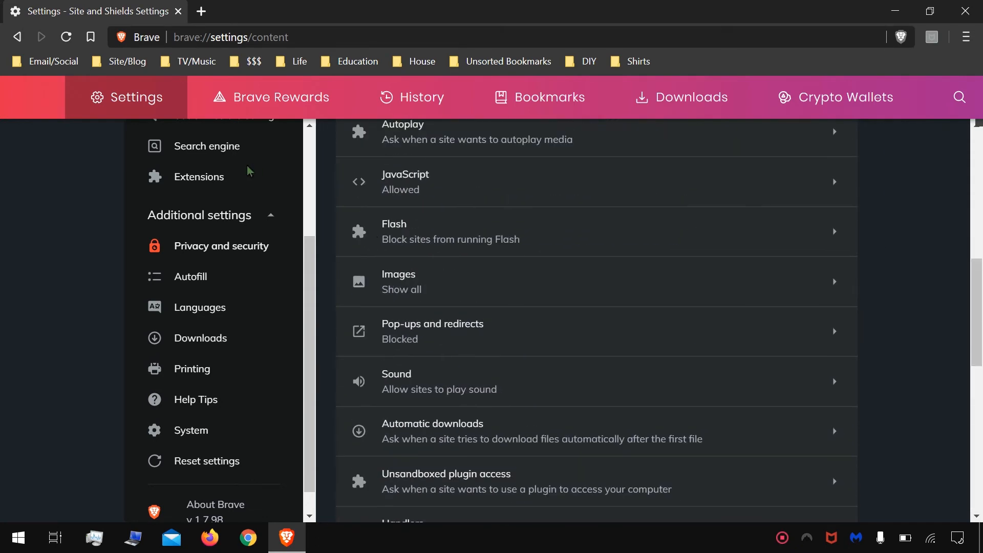
left_click(17, 37)
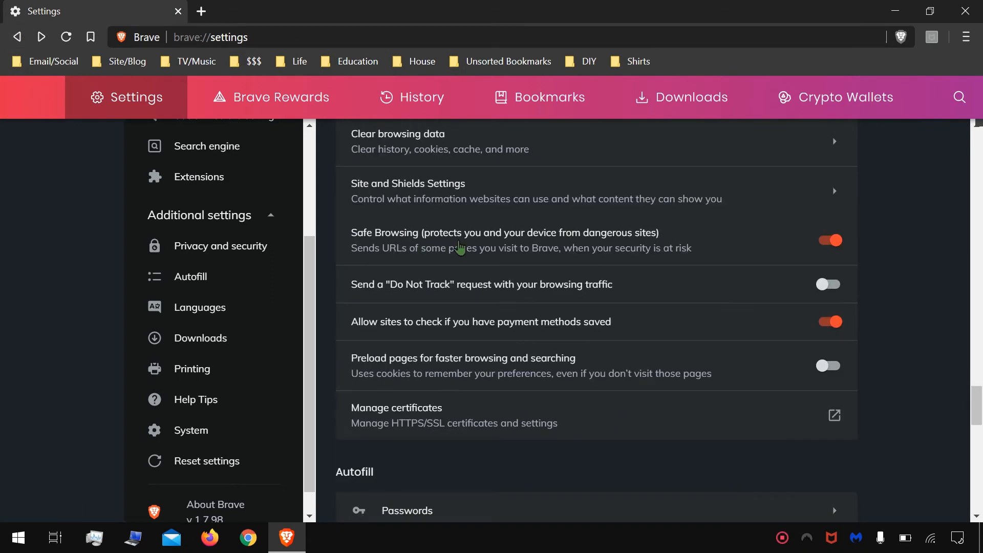
Step: Enable and confirm sending "Do Not Track" requests, and stop allowing sites to check for saved payment methods
scroll(459, 248, "down", 1)
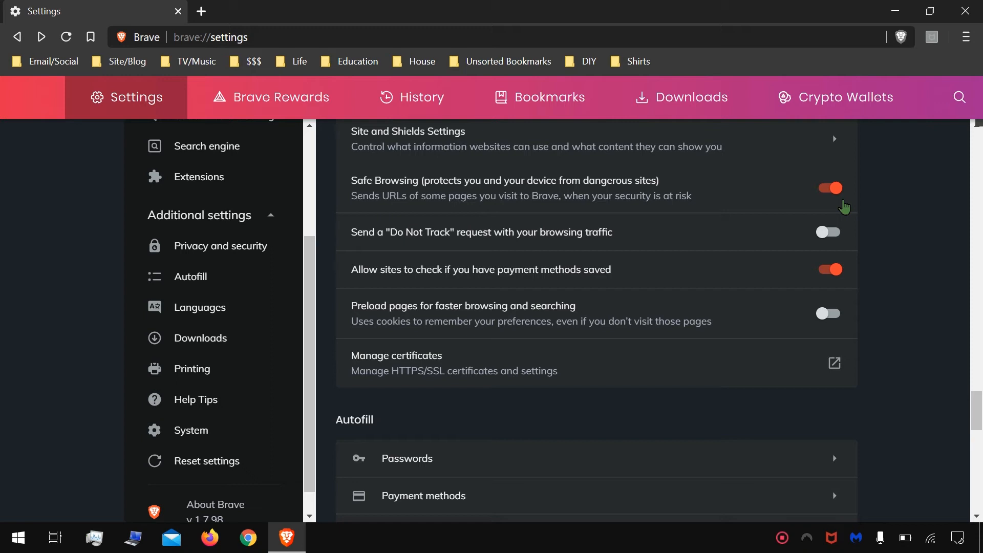
scroll(879, 203, "down", 1)
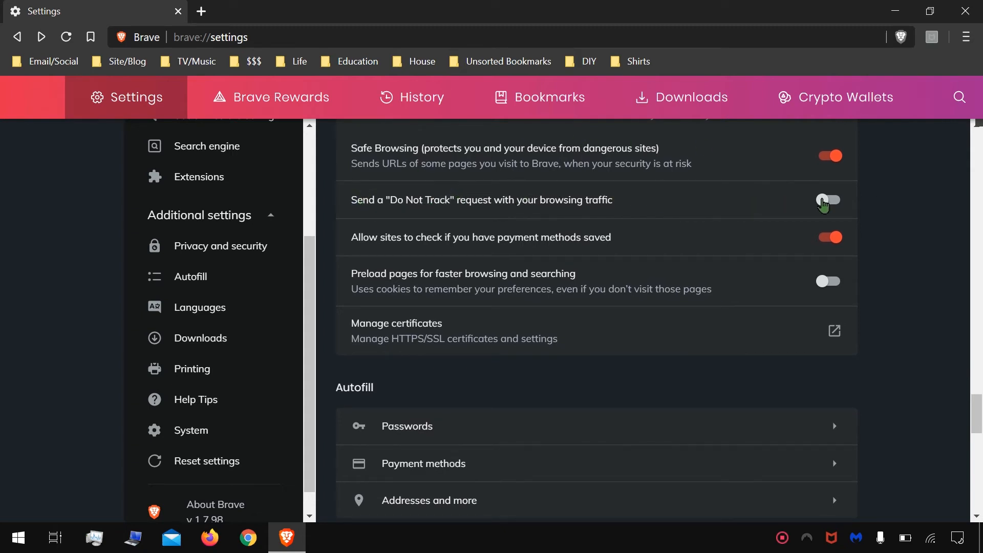
left_click(833, 202)
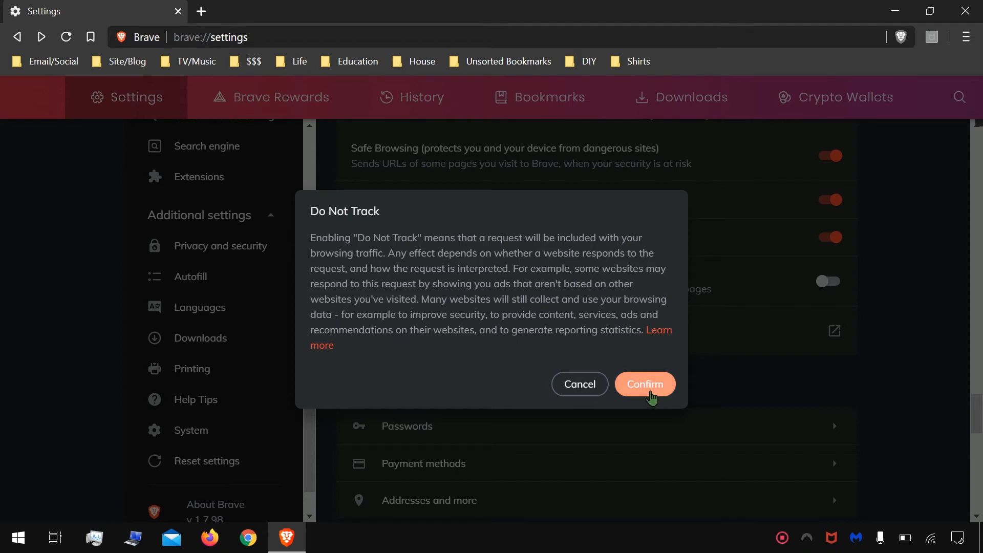
left_click(646, 385)
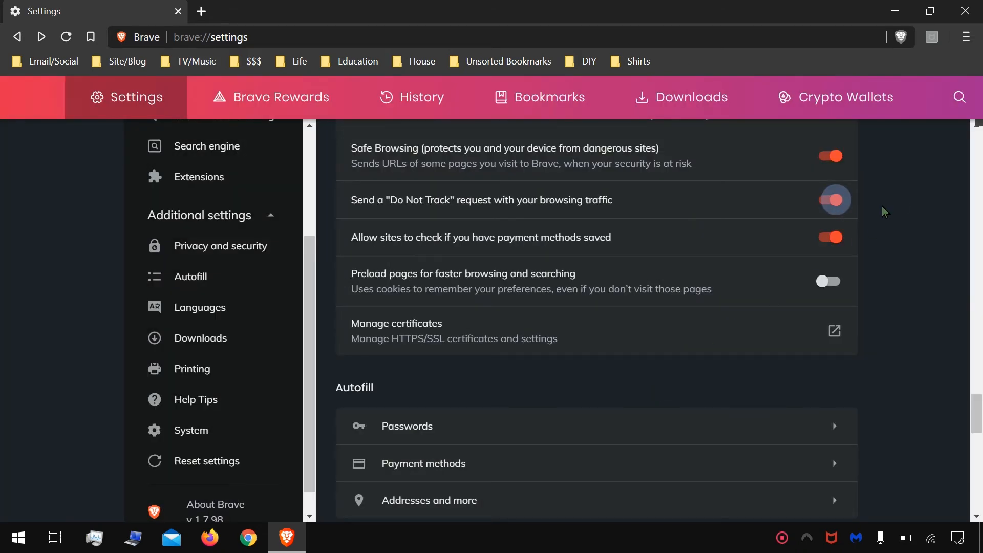
scroll(885, 211, "down", 1)
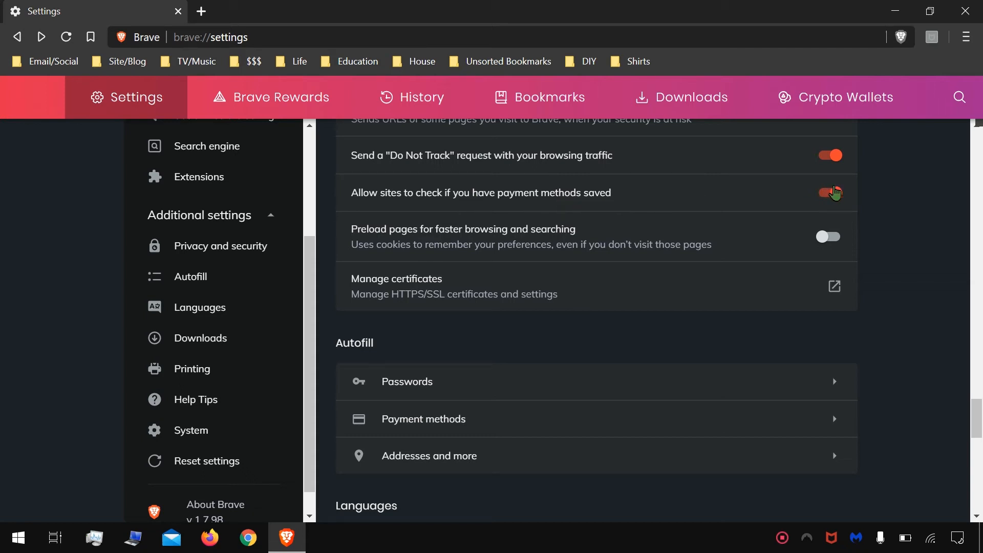
left_click(834, 193)
Step: Open the Autofill password settings and remove the saved firefoxaccounts password entry
scroll(902, 194, "down", 2)
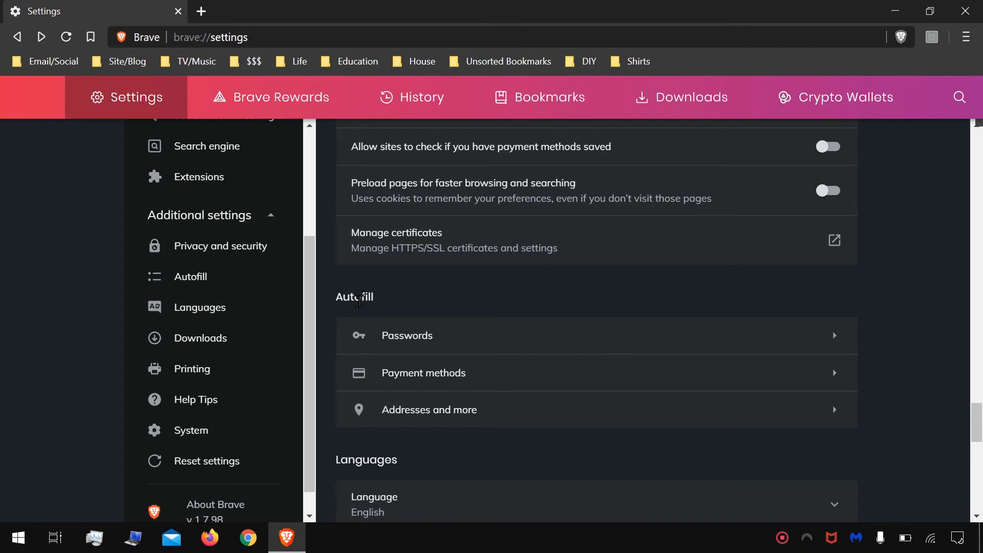
scroll(459, 301, "down", 2)
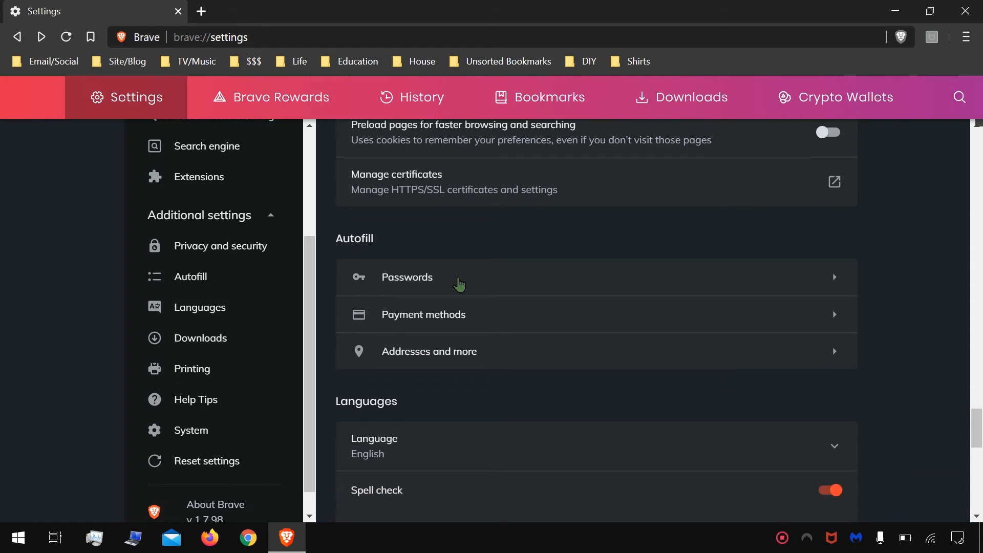
left_click(459, 285)
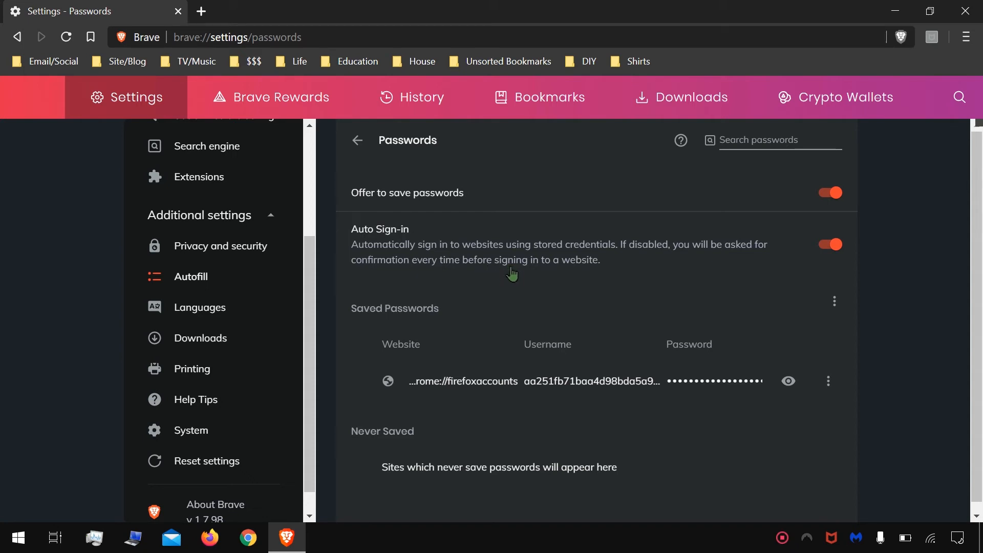
scroll(512, 275, "down", 1)
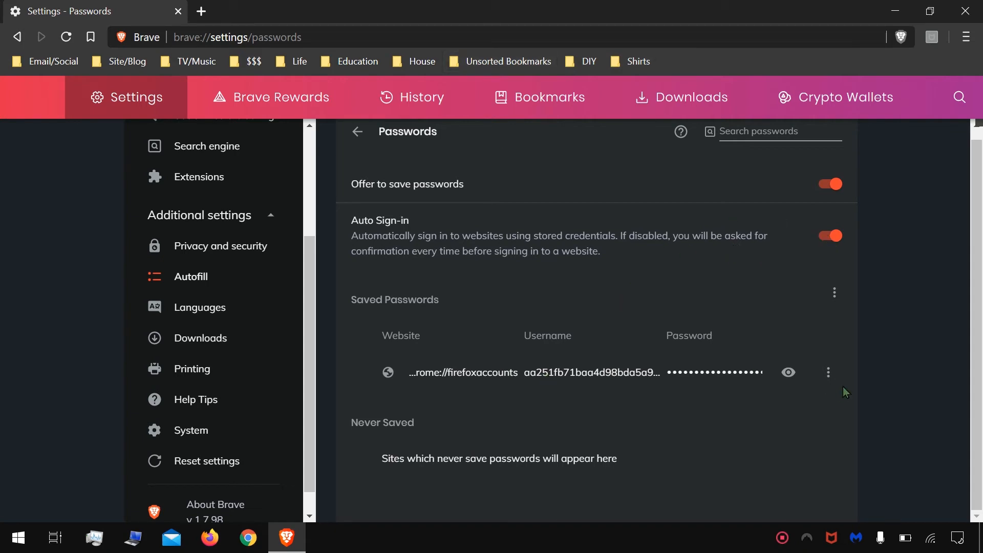
left_click(827, 374)
left_click(815, 409)
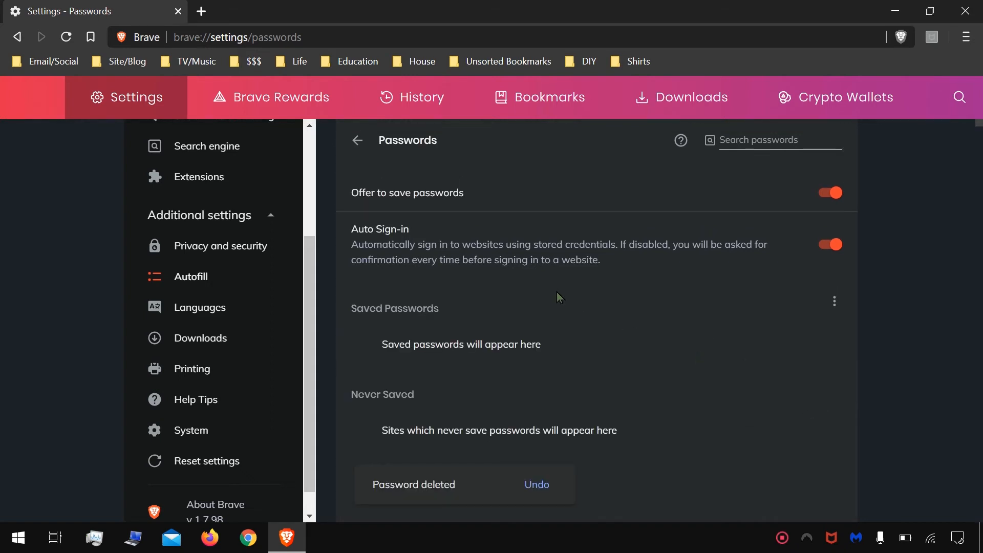
Step: Leave the password settings and turn off saving and filling payment methods, returning to the main settings
left_click(357, 139)
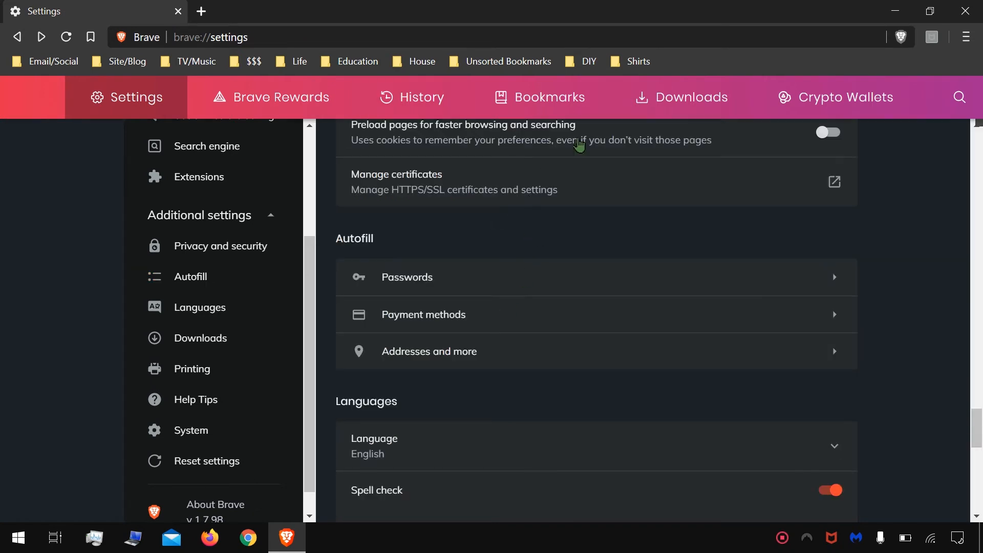
left_click(520, 315)
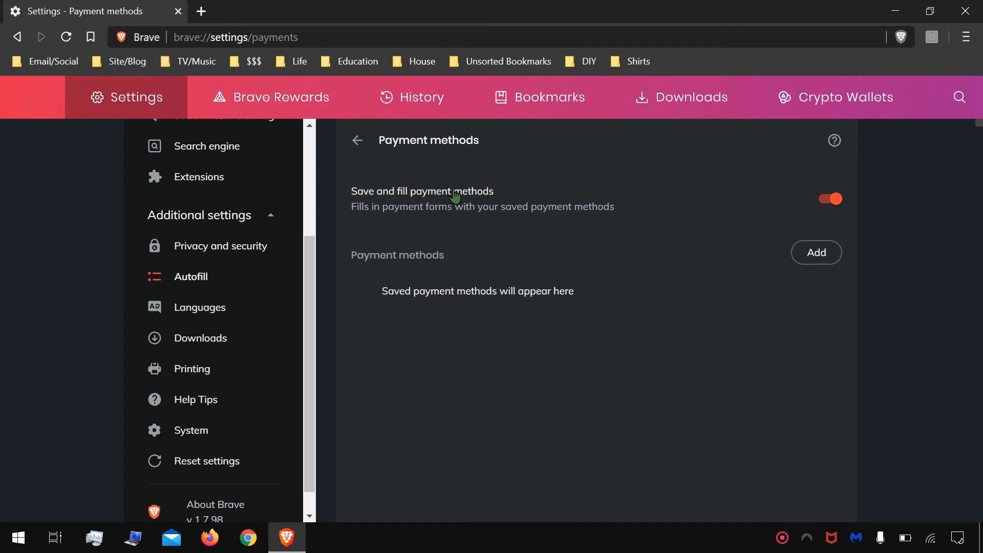
left_click(830, 199)
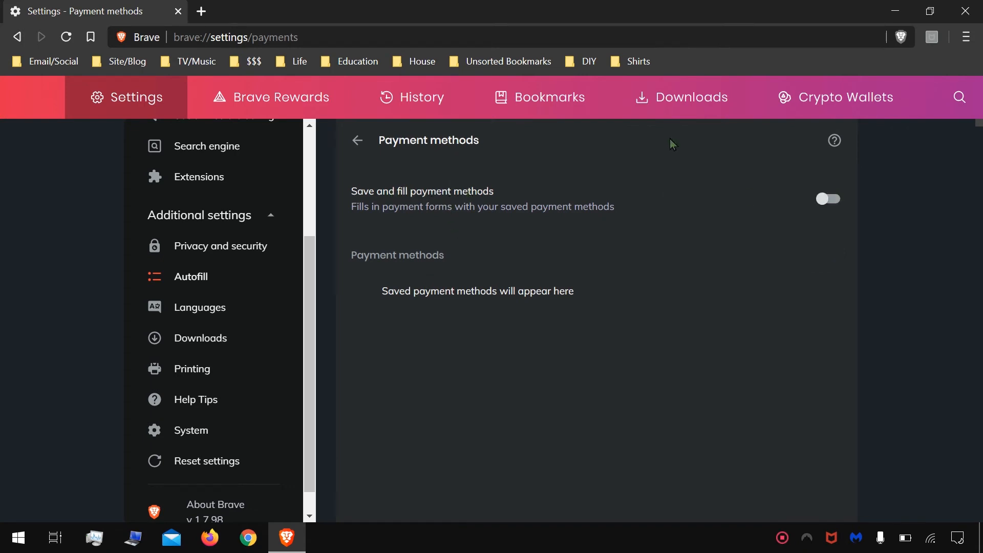
left_click(351, 140)
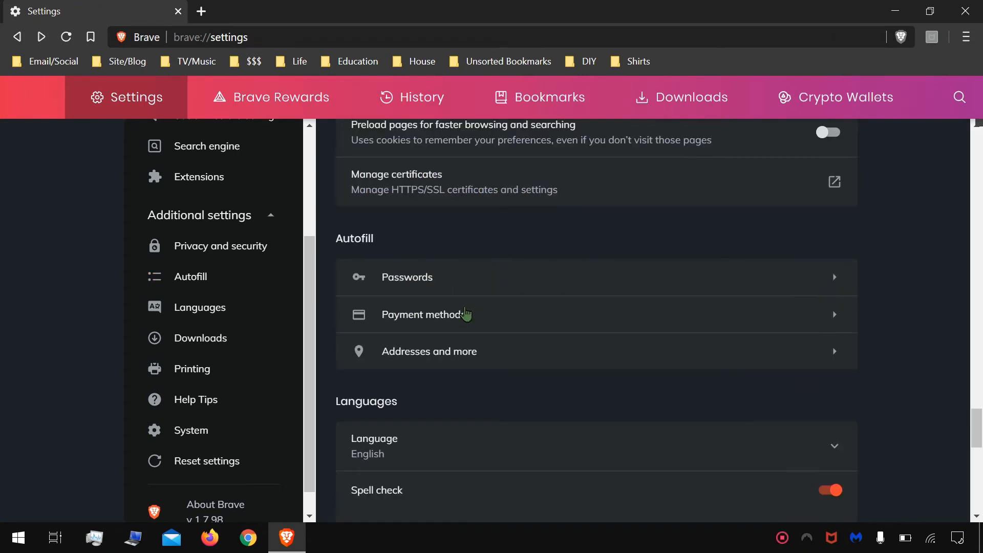
Step: Turn off saving and filling addresses under Addresses and more, and return to the main settings
left_click(481, 361)
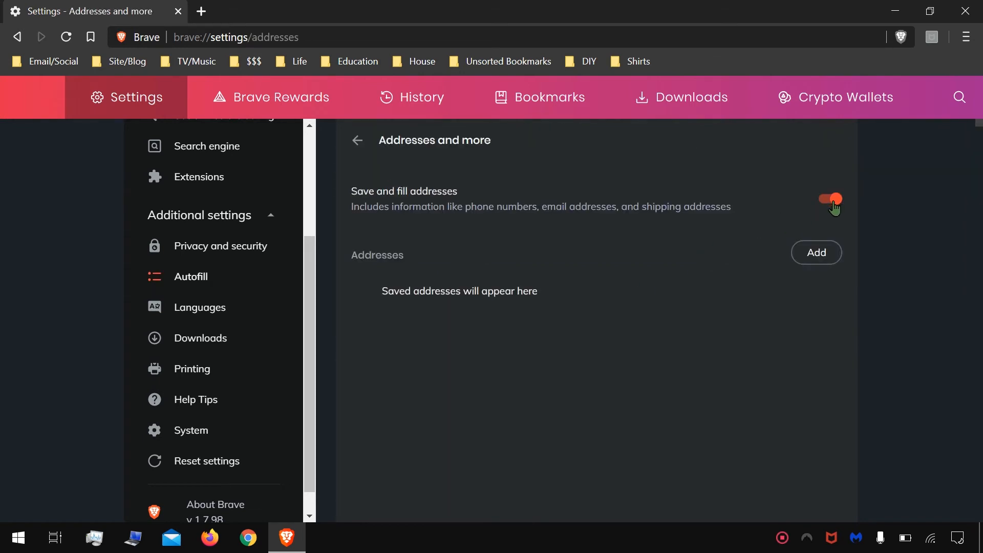
left_click(833, 203)
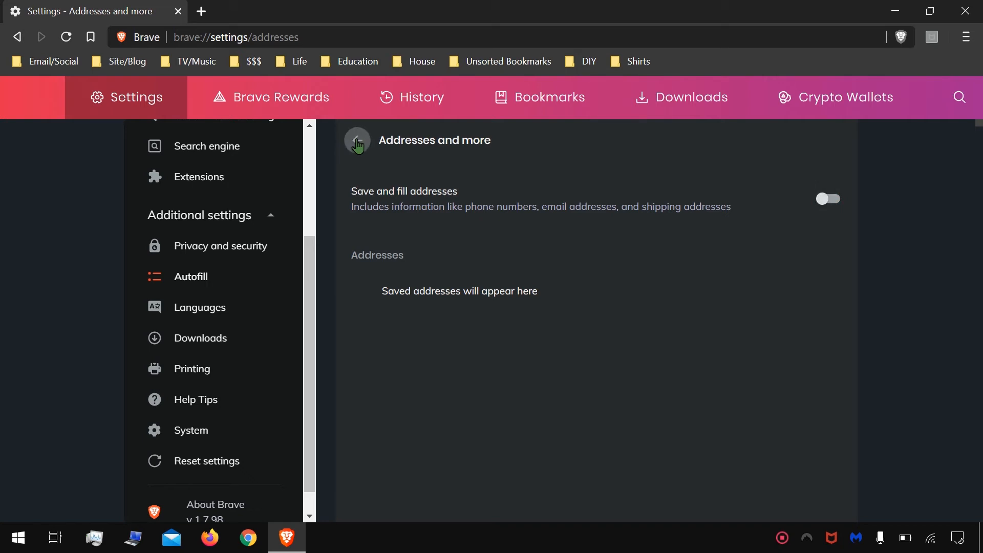
left_click(358, 145)
Step: Change the download location to the Desktop folder and turn off asking where to save each file before downloading
scroll(685, 323, "down", 3)
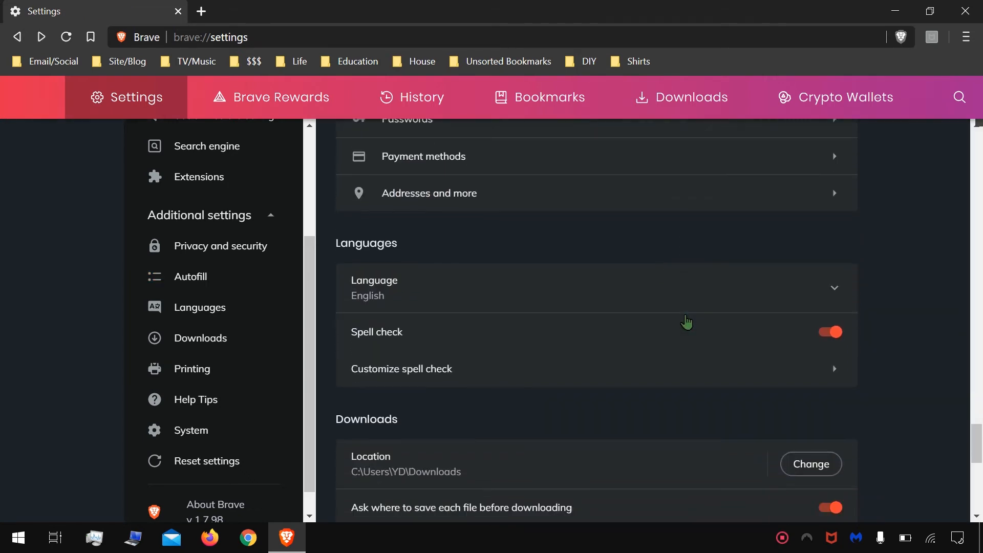
scroll(557, 268, "down", 1)
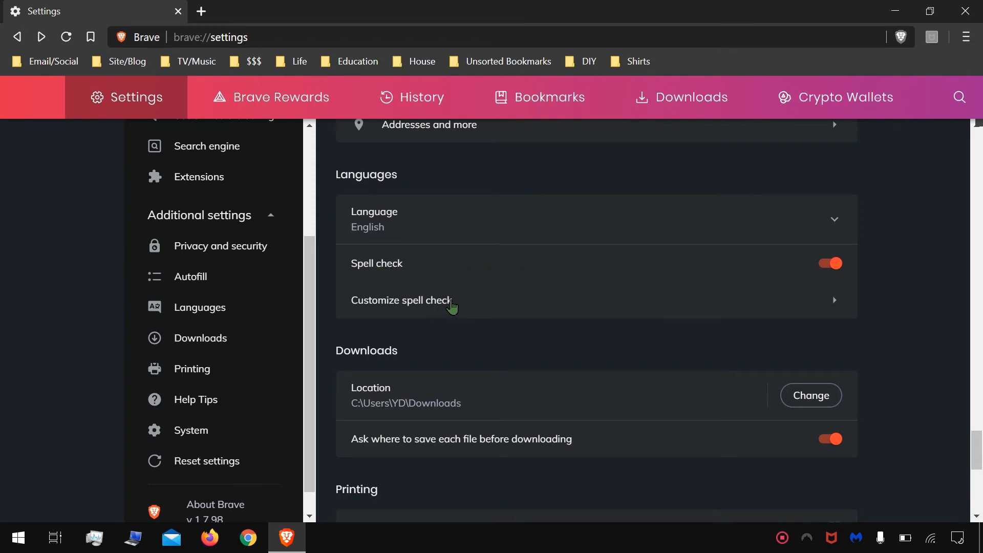
scroll(452, 307, "down", 2)
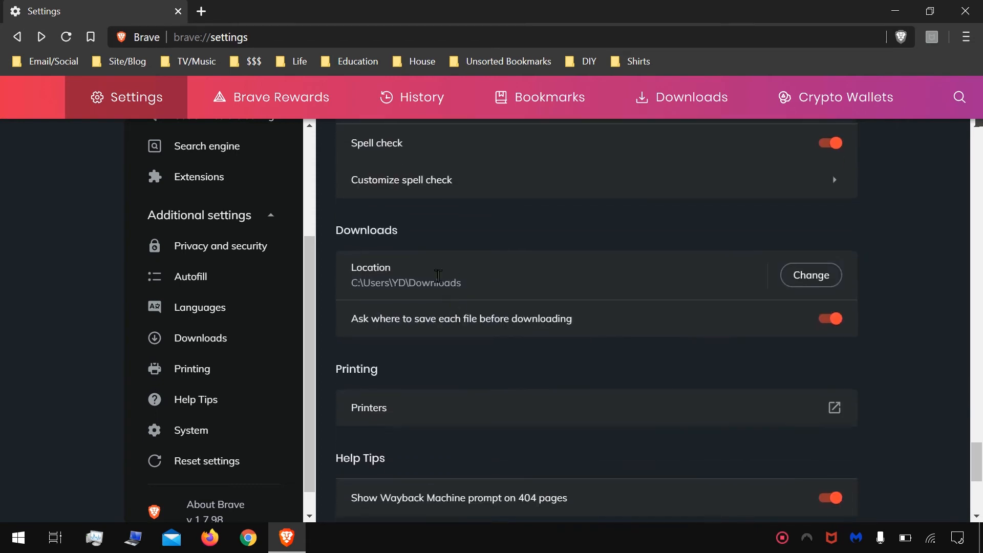
scroll(634, 288, "down", 1)
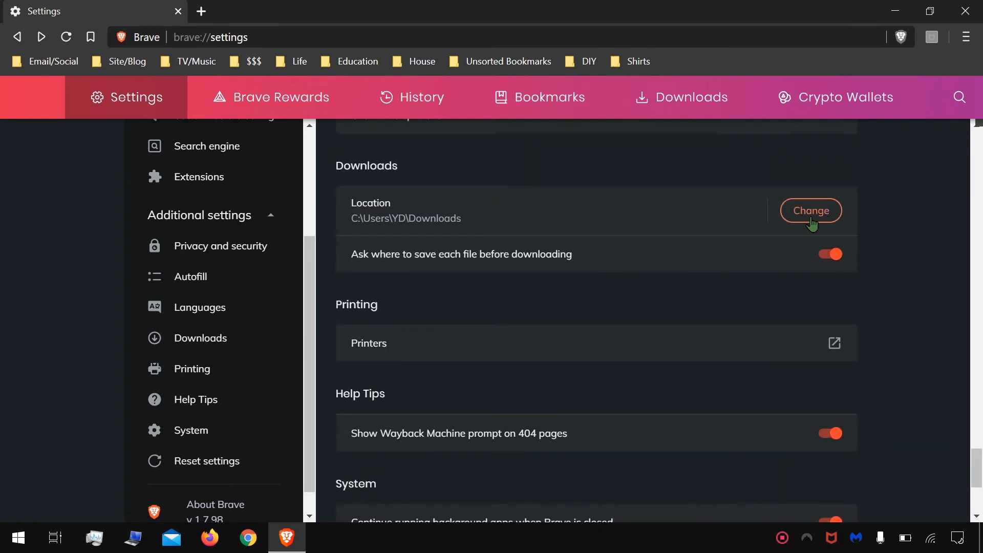
left_click(812, 220)
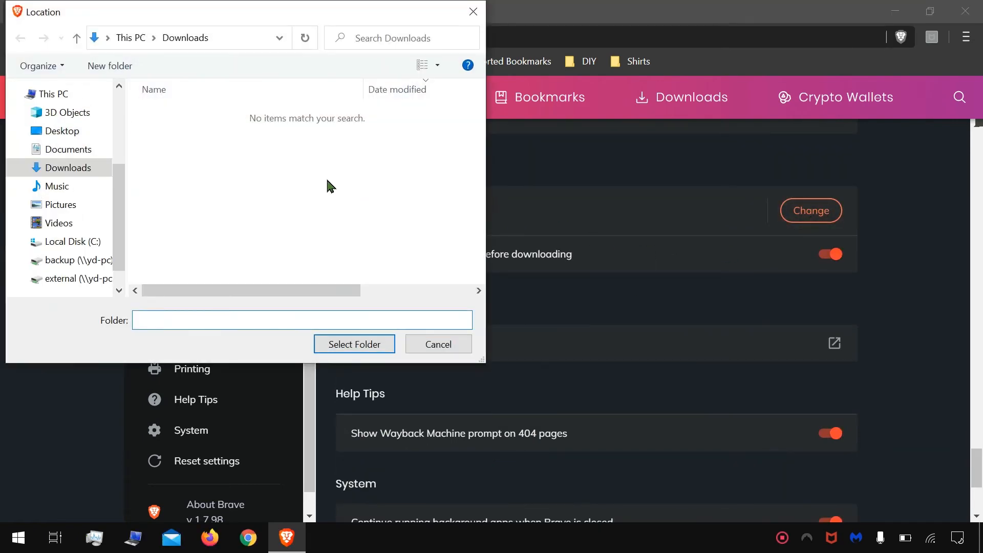
left_click(80, 137)
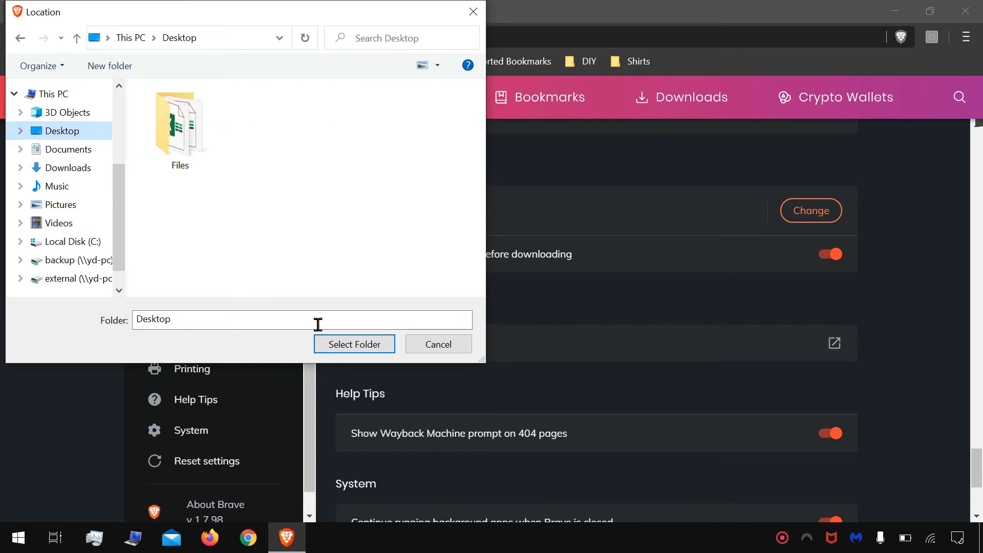
left_click(348, 350)
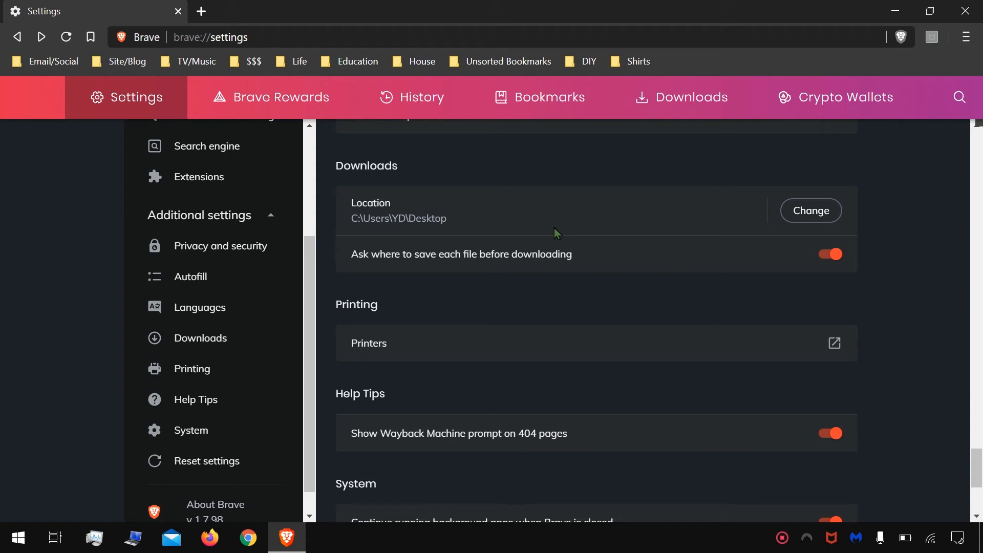
scroll(557, 233, "down", 1)
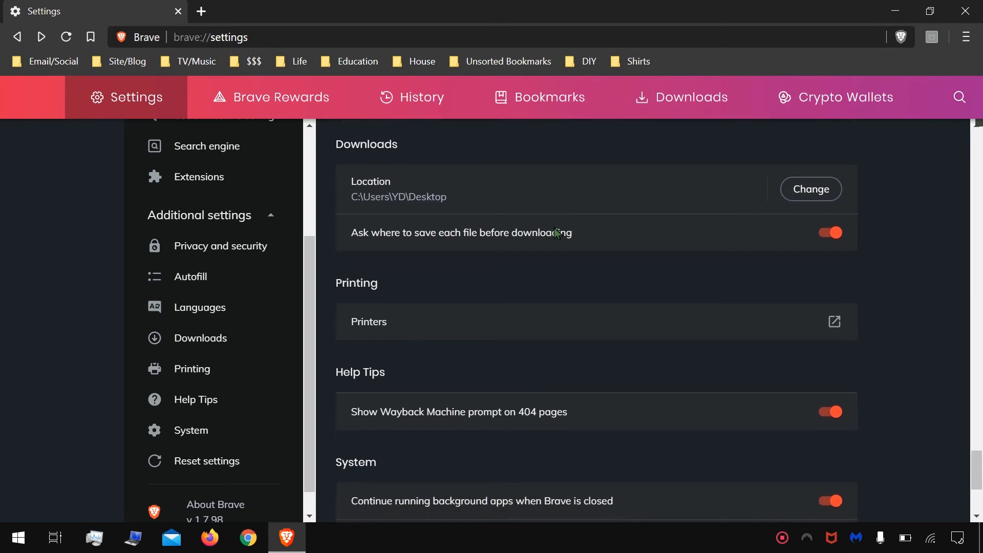
double_click(427, 197)
left_click(427, 197)
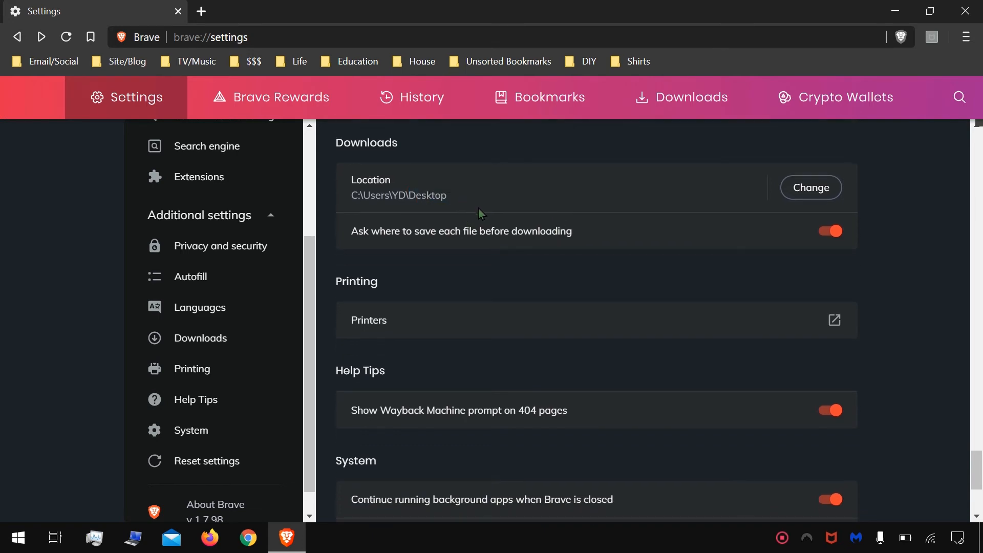
scroll(481, 213, "down", 2)
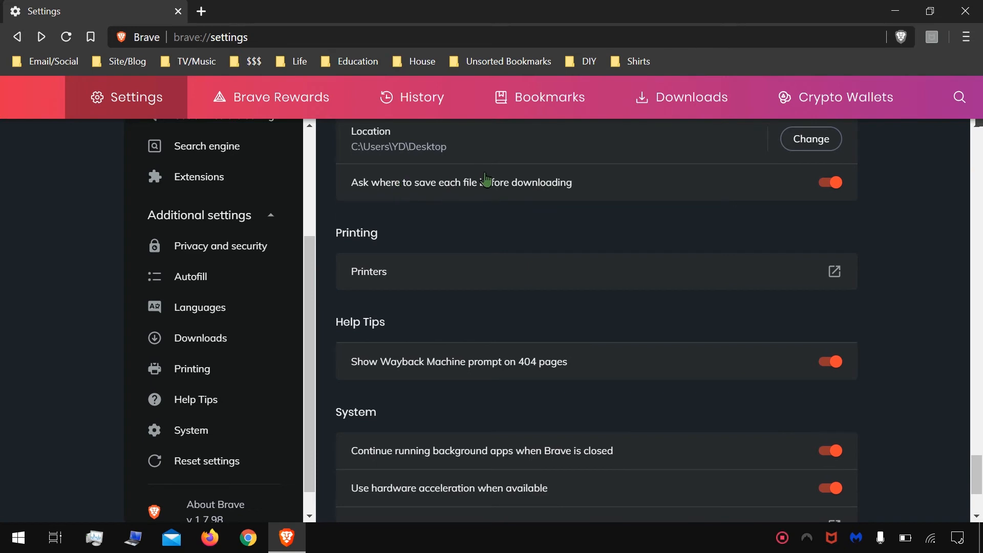
left_click(834, 183)
Step: Turn off continuing to run background apps when Brave is closed
scroll(509, 201, "down", 2)
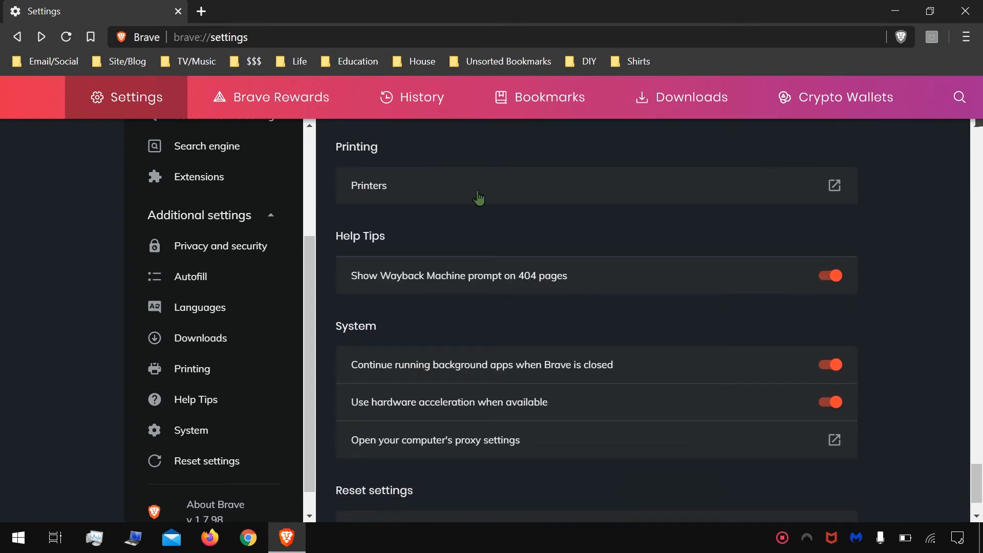
scroll(543, 233, "down", 1)
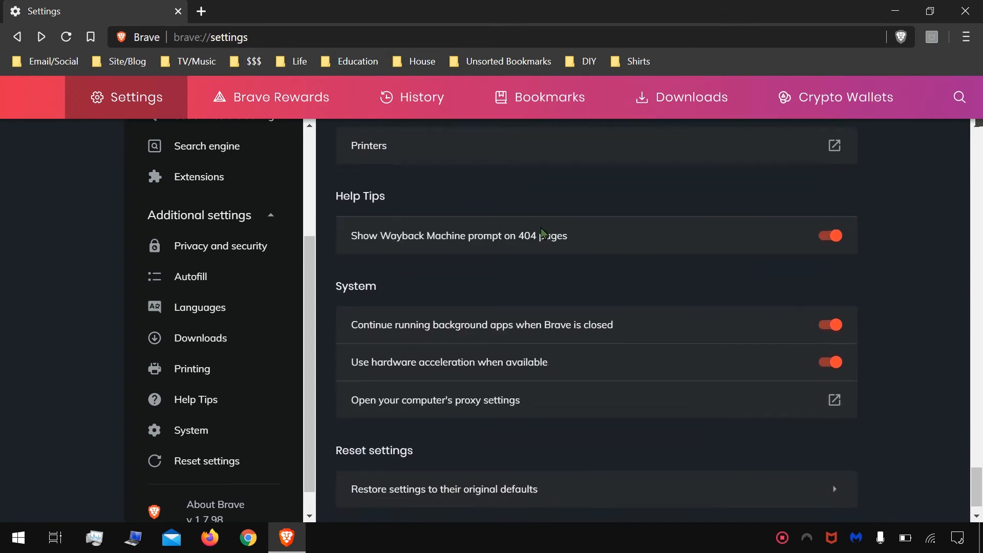
scroll(544, 233, "down", 1)
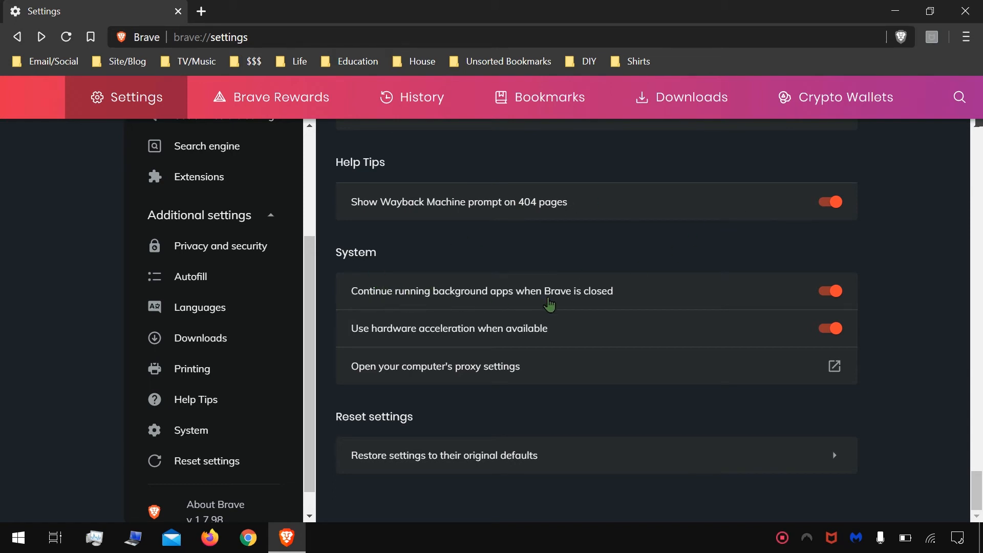
left_click(822, 296)
scroll(208, 286, "up", 2)
scroll(209, 297, "down", 3)
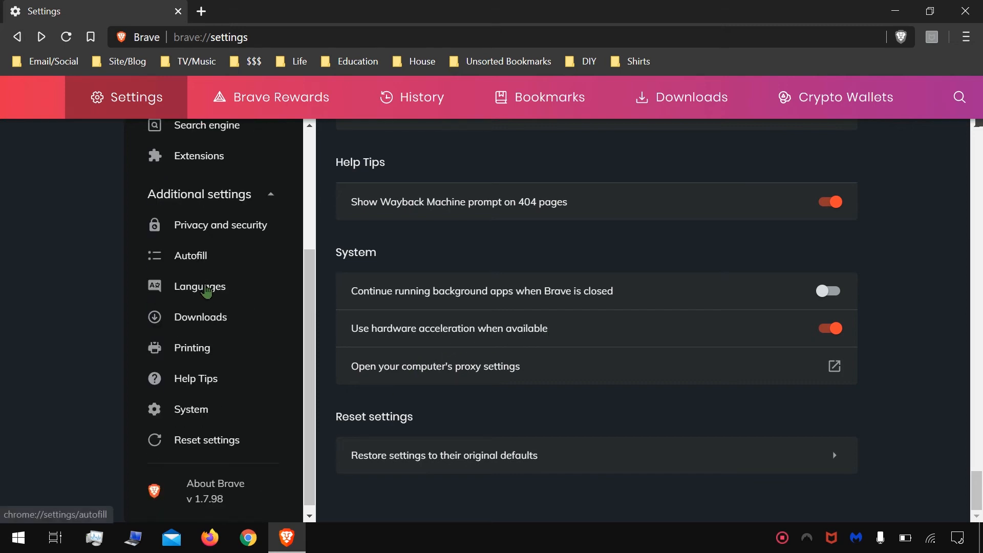
scroll(206, 291, "up", 3)
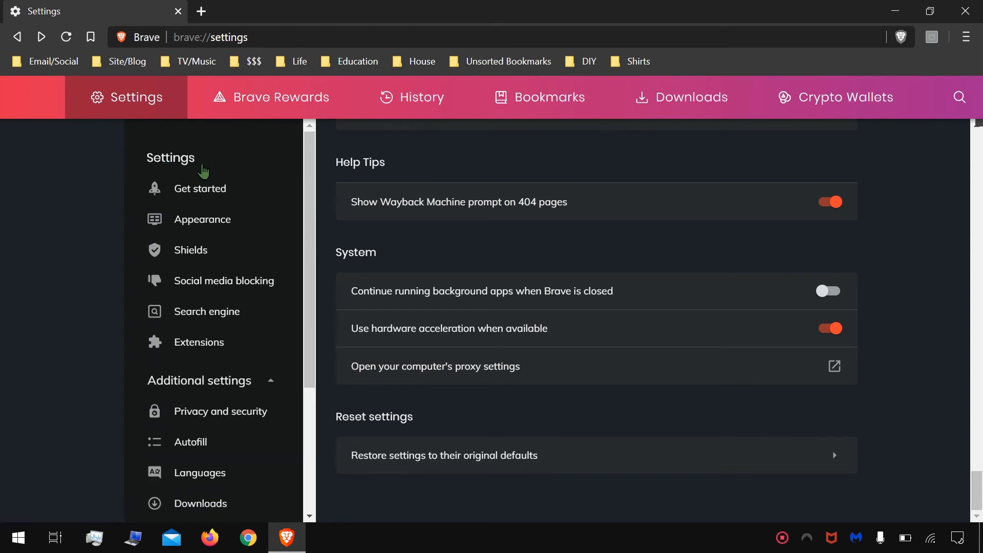
Step: Open a new tab and examine its statistics on blocked ads and trackers, HTTPS upgrades and time saved, including the option to hide them
left_click(201, 12)
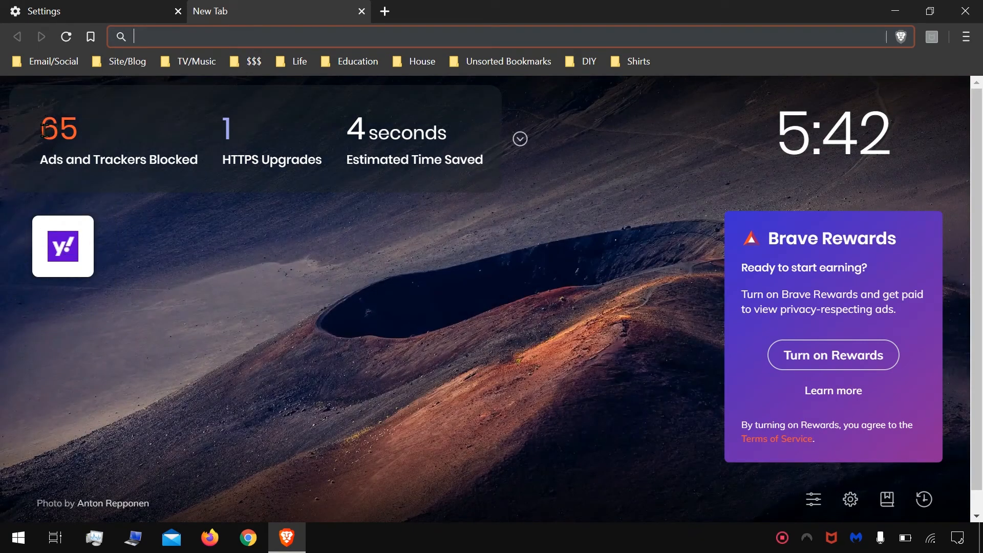
left_click_drag(41, 129, 84, 138)
left_click(85, 138)
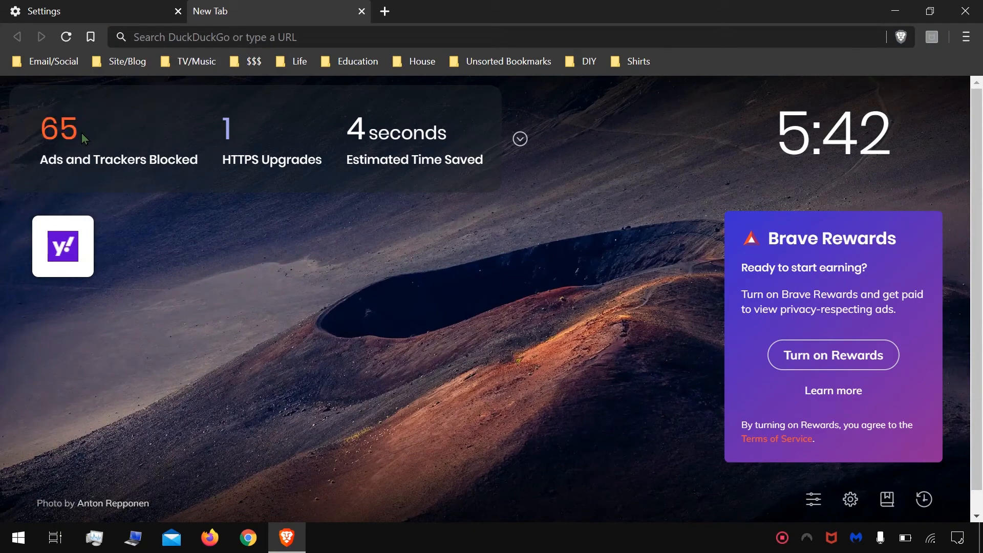
left_click_drag(41, 129, 79, 137)
left_click(80, 138)
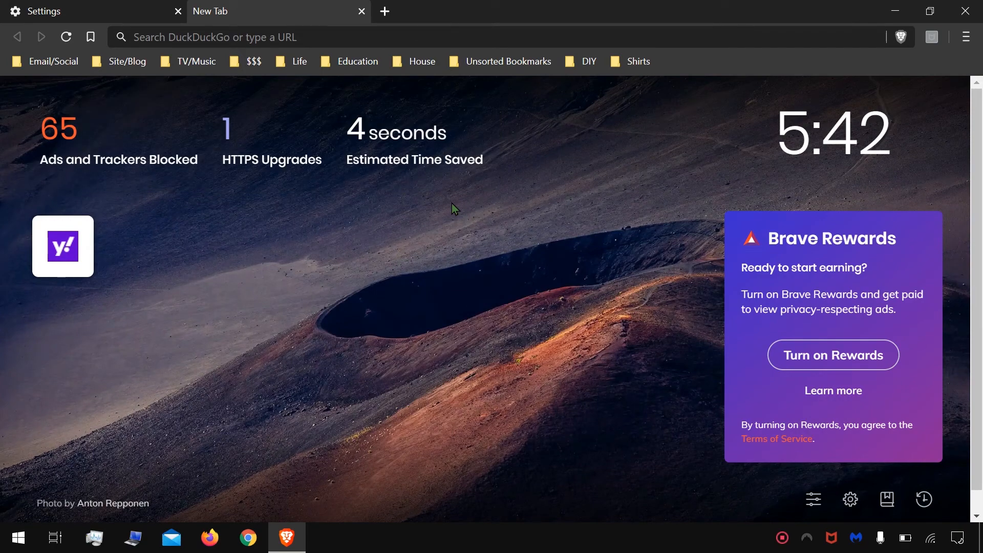
scroll(455, 209, "down", 1)
scroll(448, 316, "up", 1)
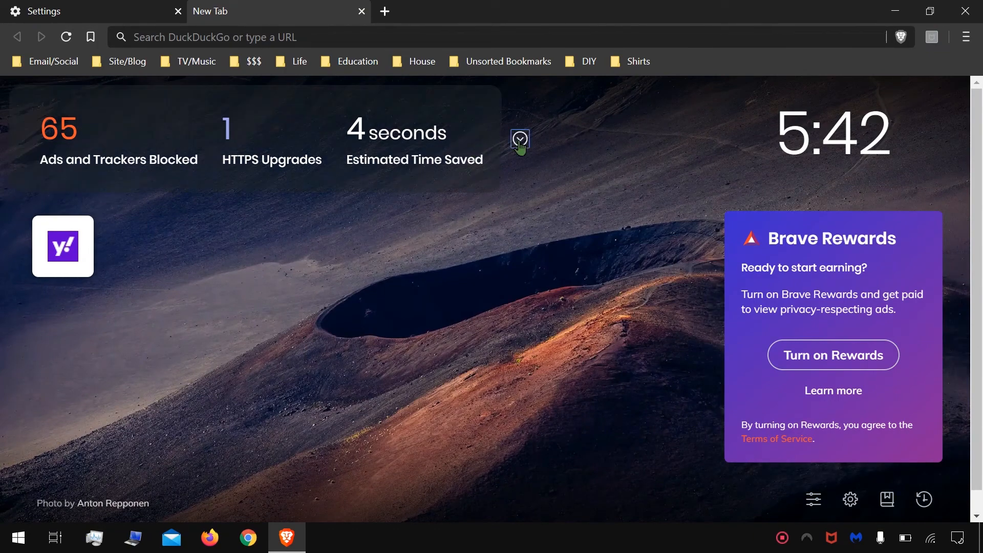
left_click(519, 141)
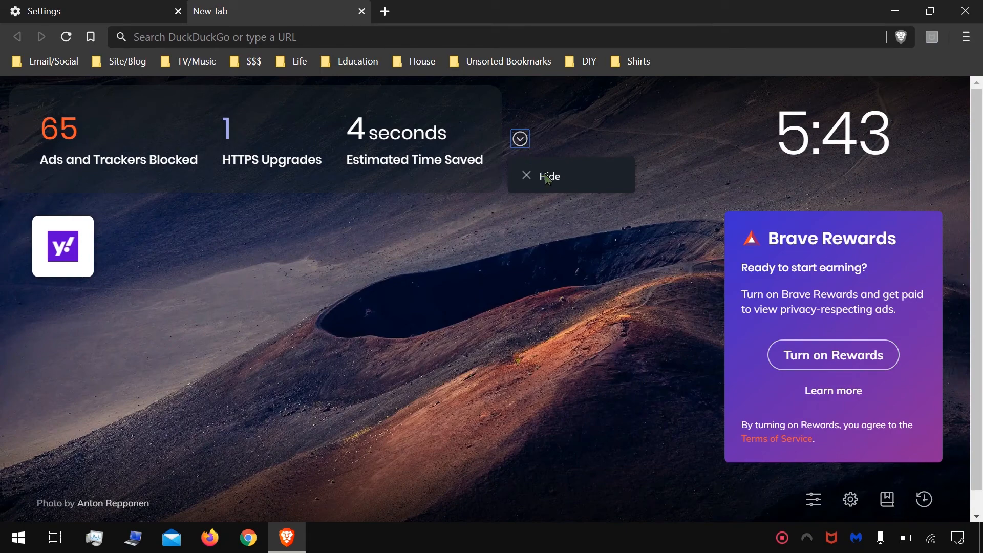
left_click(580, 258)
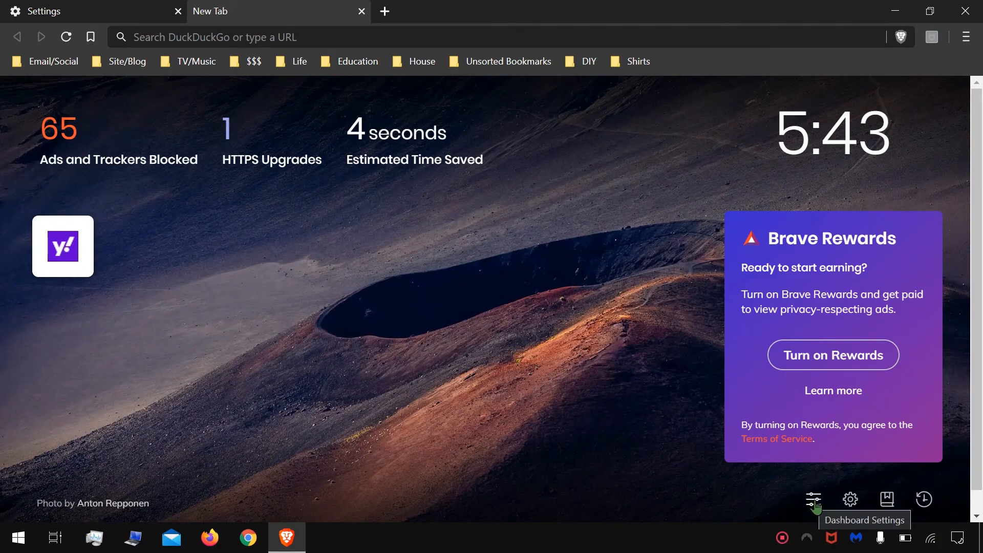
Step: Open Dashboard Settings and switch Show Background Image off and back on repeatedly, leaving it on
left_click(814, 505)
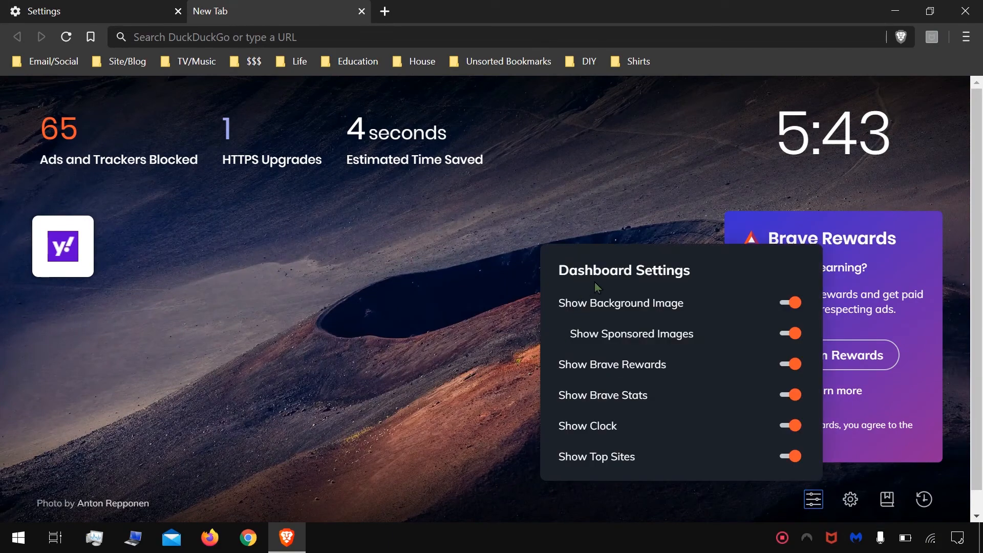
left_click(791, 304)
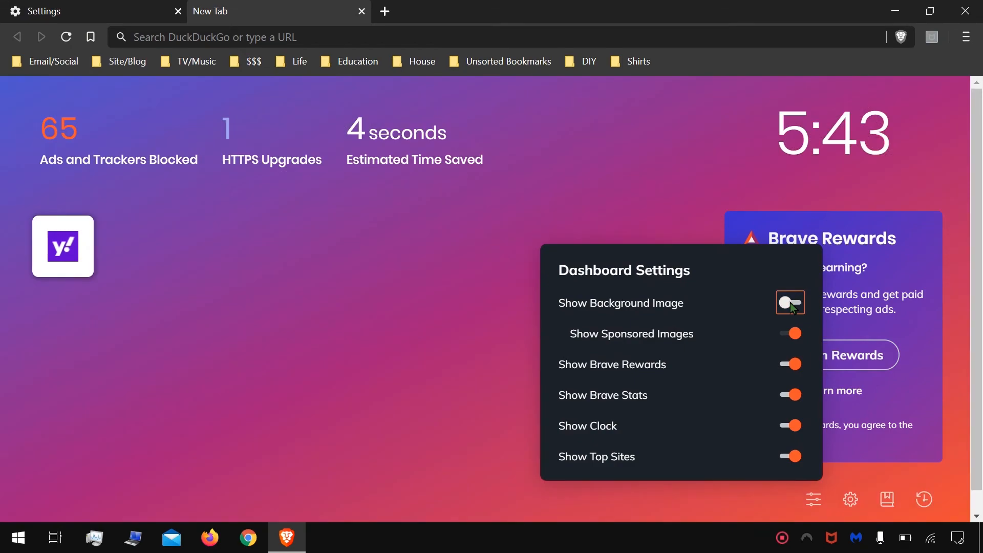
left_click(791, 304)
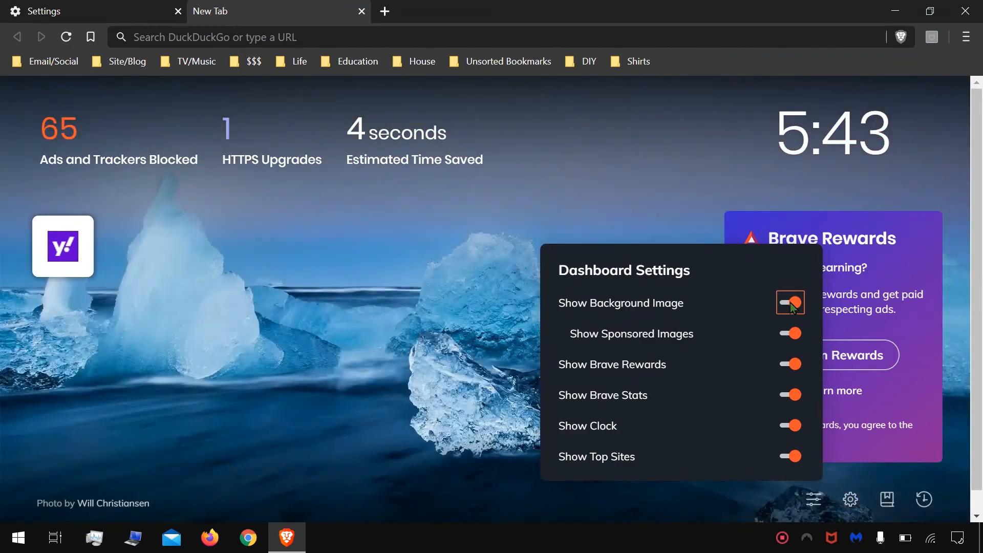
left_click(791, 304)
left_click(791, 304)
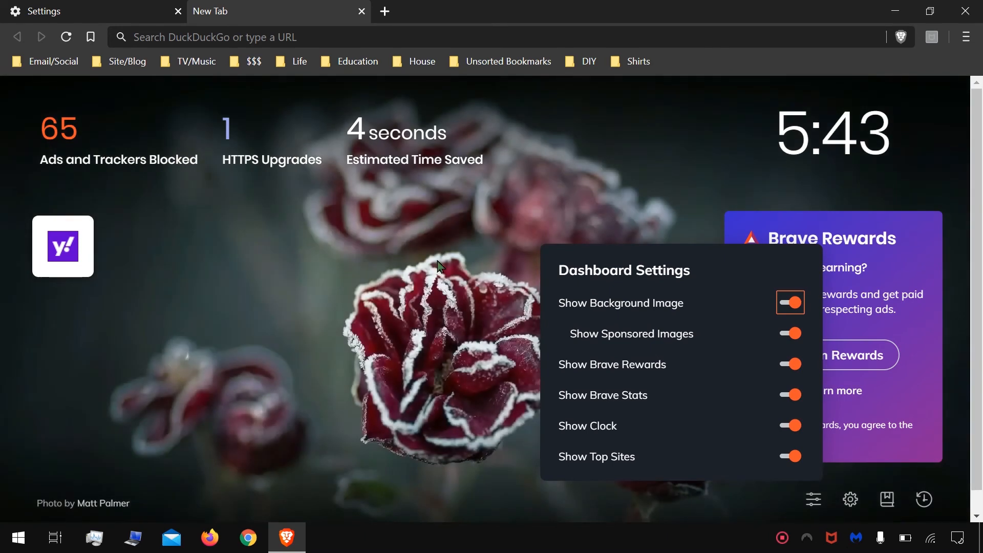
left_click(791, 304)
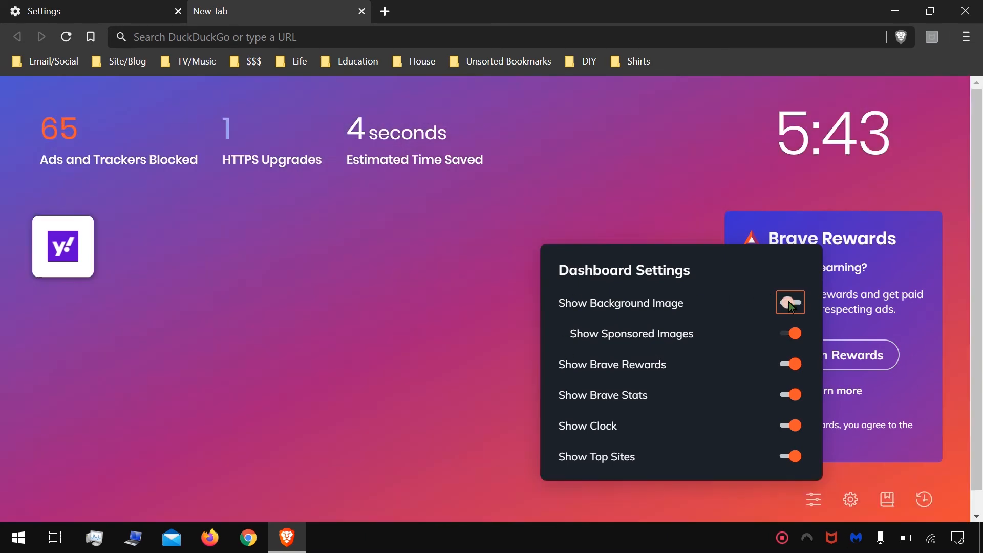
left_click(791, 304)
Step: Check the background on another new tab, close that tab, and turn off Show Sponsored Images in Dashboard Settings
left_click(385, 11)
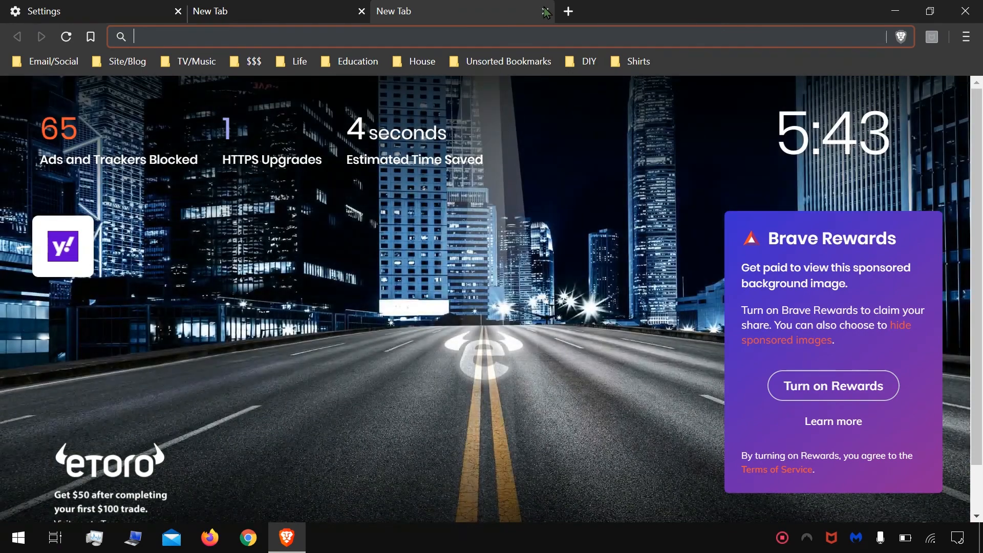
left_click(546, 11)
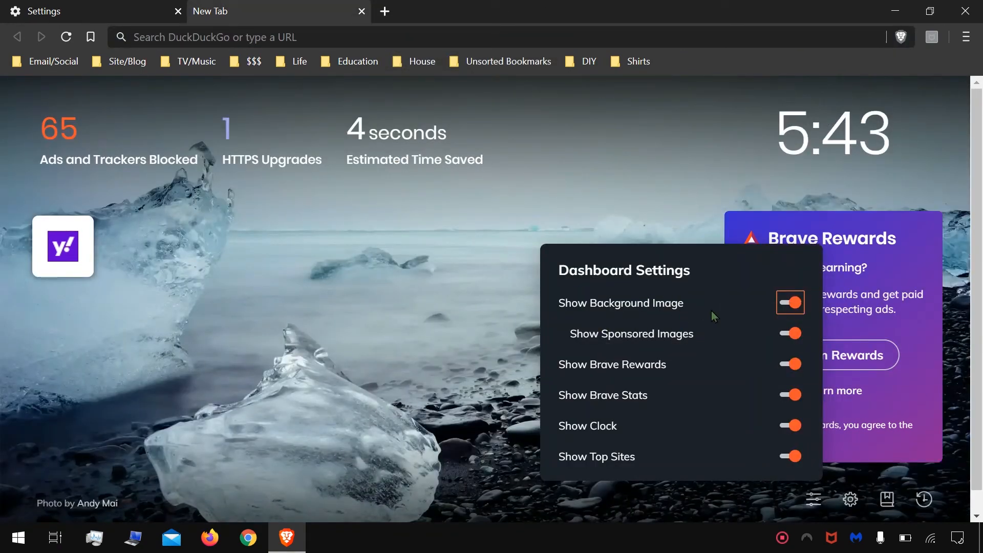
left_click(795, 334)
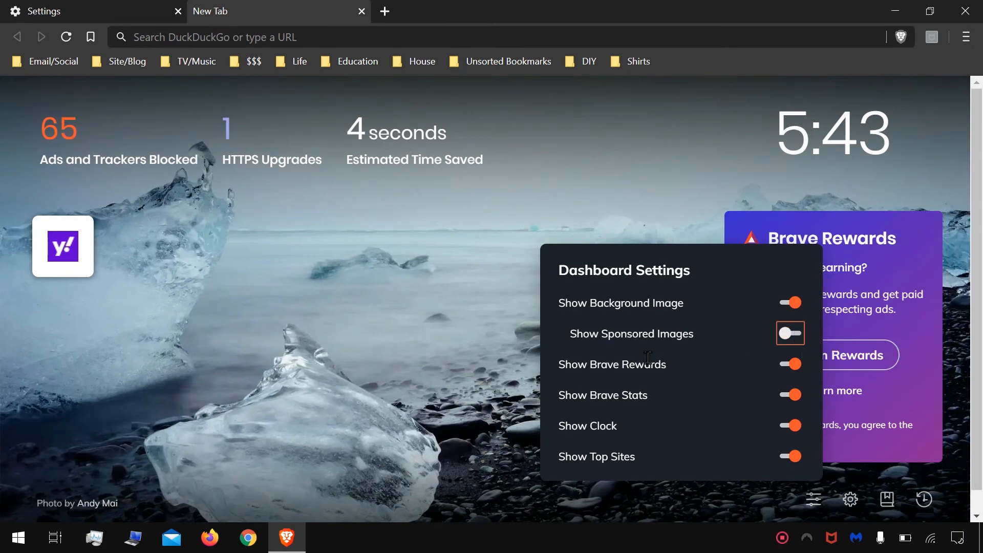
Step: Switch Show Brave Rewards off and back on in Dashboard Settings, then close the settings
left_click(793, 366)
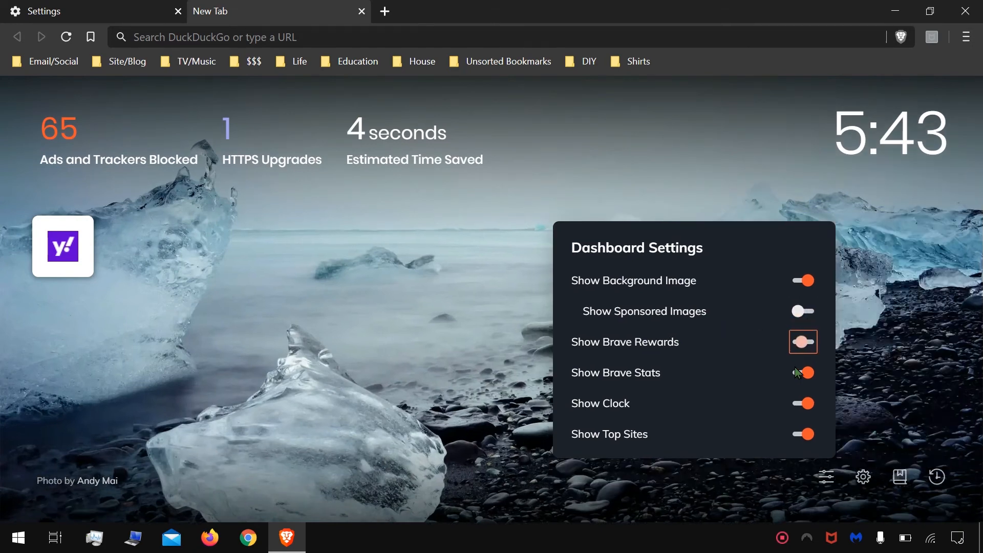
left_click(802, 346)
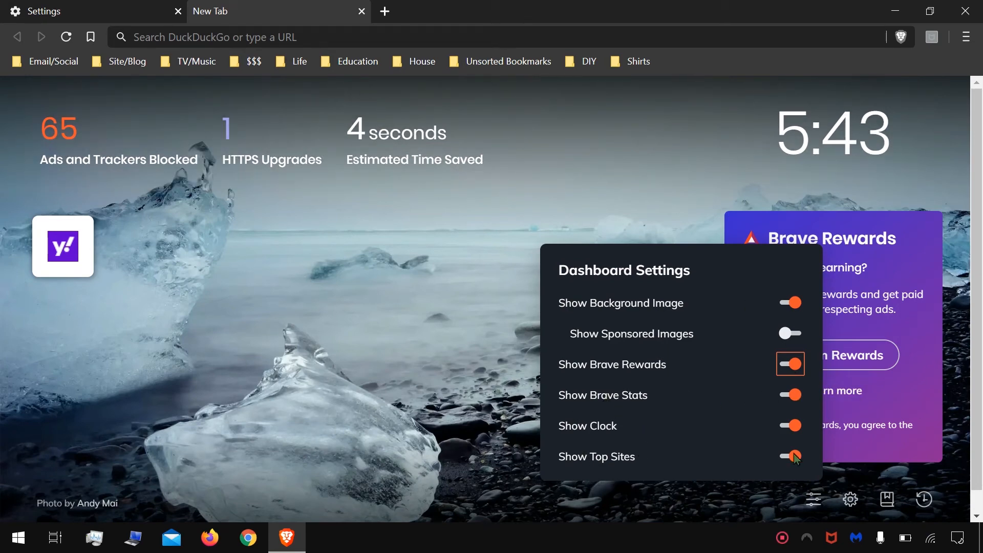
mouse_move(45, 234)
left_click(474, 370)
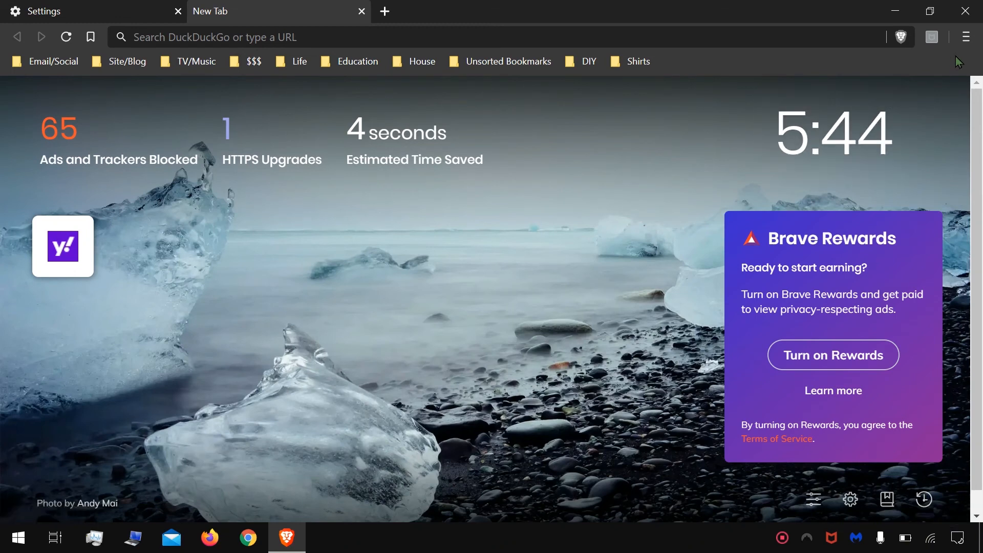
Step: Turn on Brave Rewards from the new tab page and review its estimated earnings in BAT and USD
left_click(966, 38)
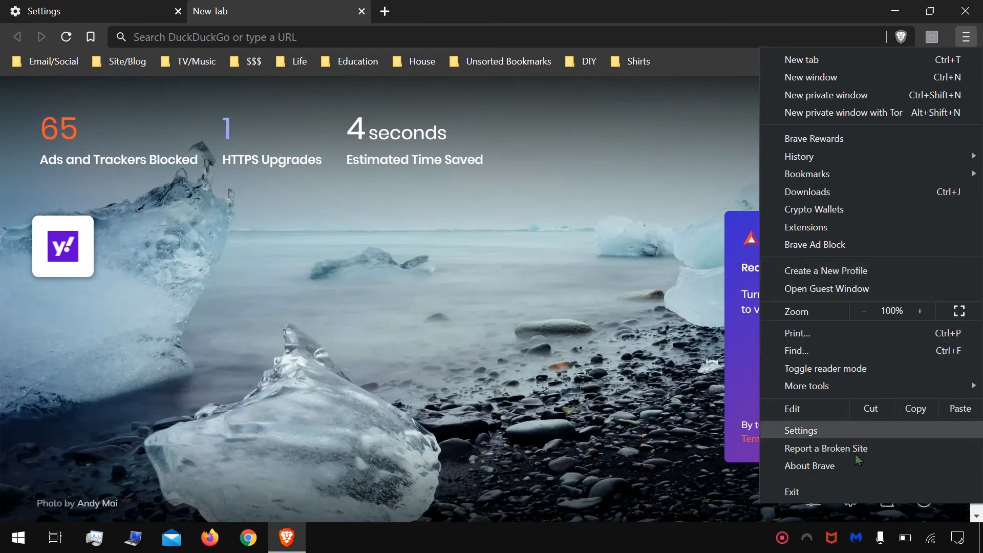
left_click(603, 220)
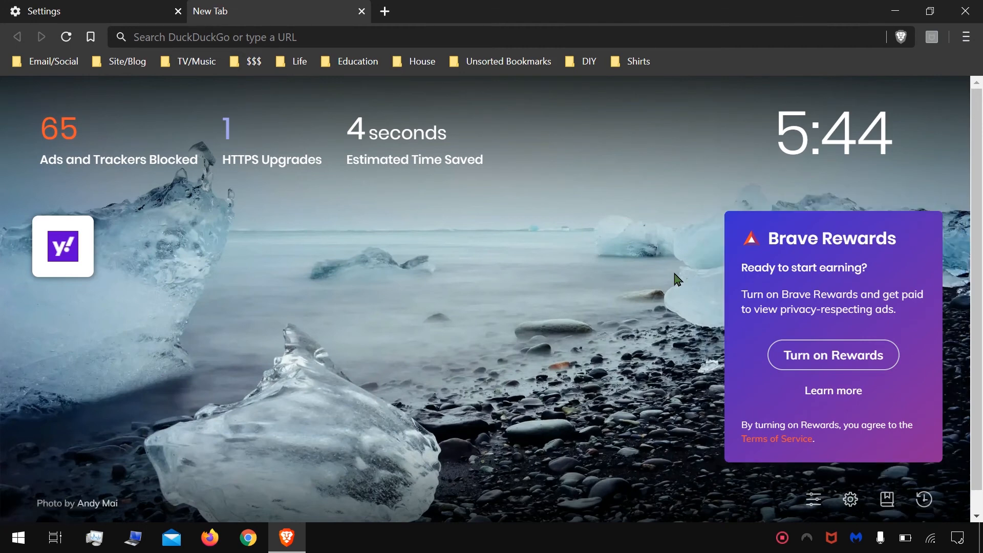
left_click(812, 353)
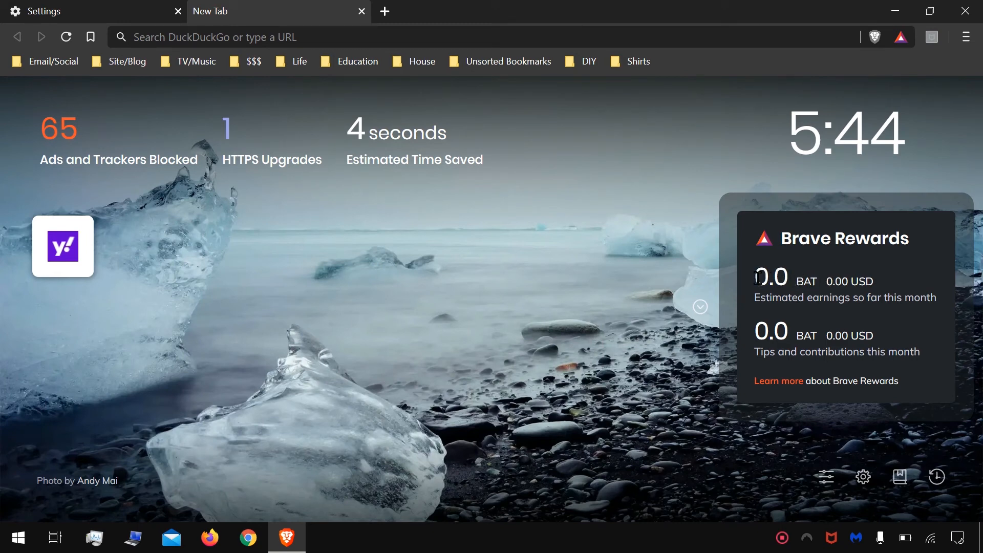
left_click_drag(758, 277, 821, 285)
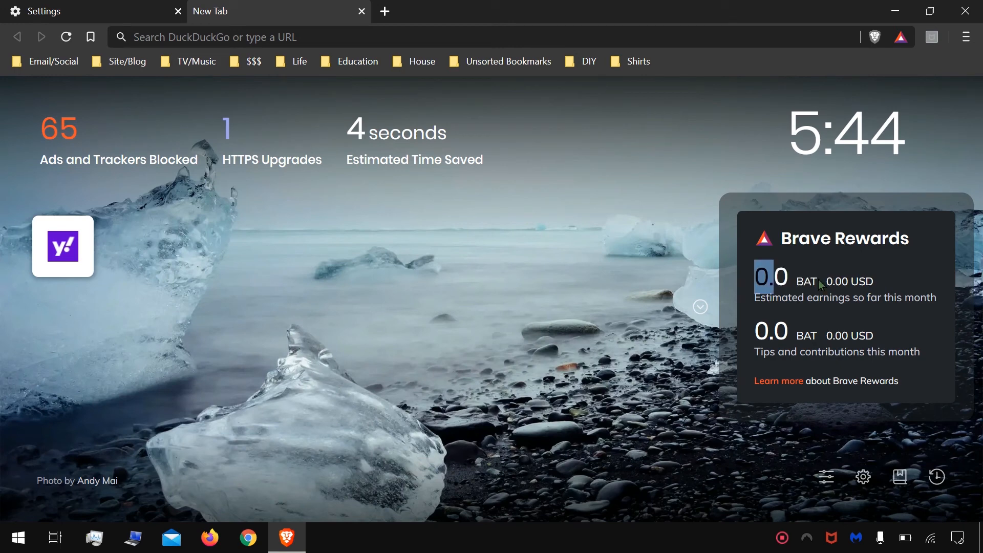
left_click(821, 285)
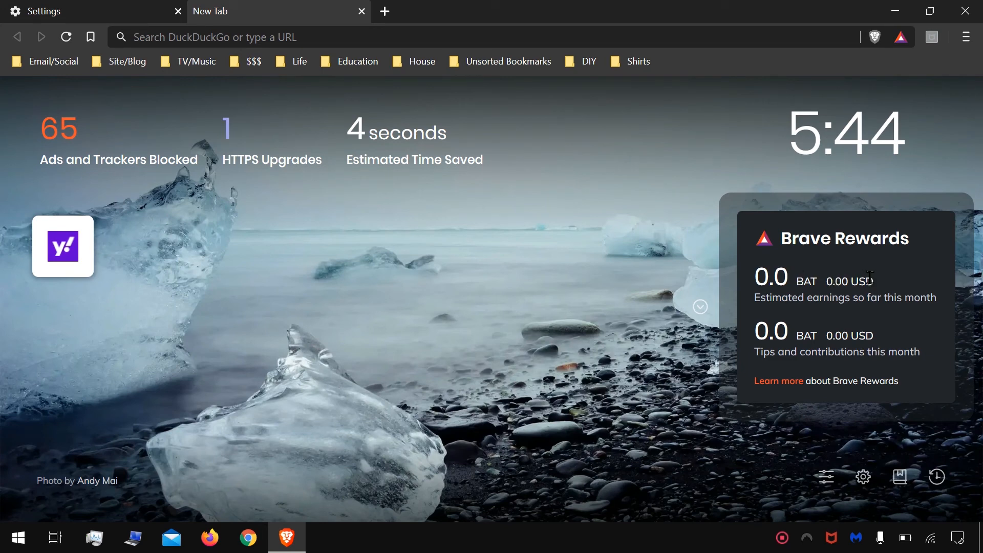
left_click_drag(870, 277, 825, 281)
left_click(841, 323)
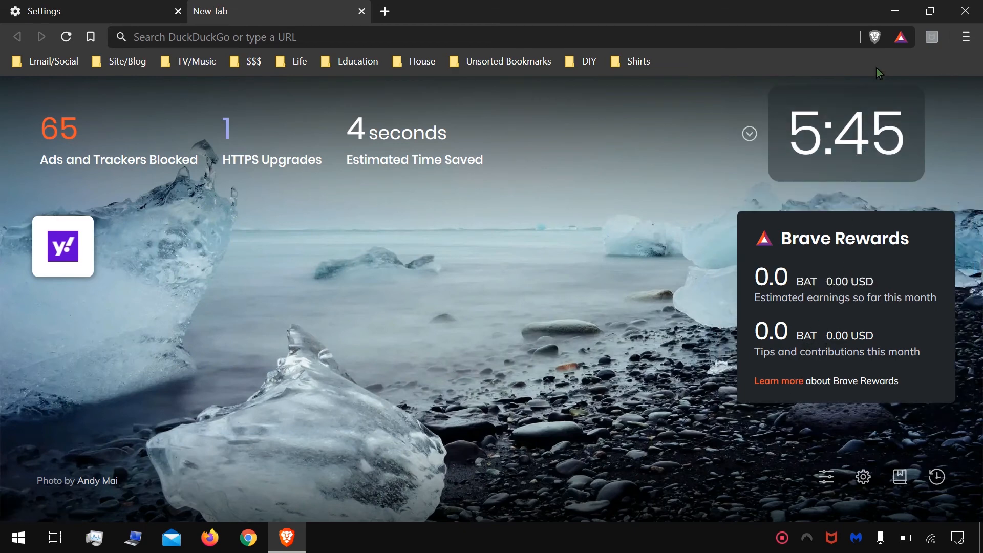
Step: Open the Rewards Settings page from the Brave Rewards wallet summary
left_click(902, 38)
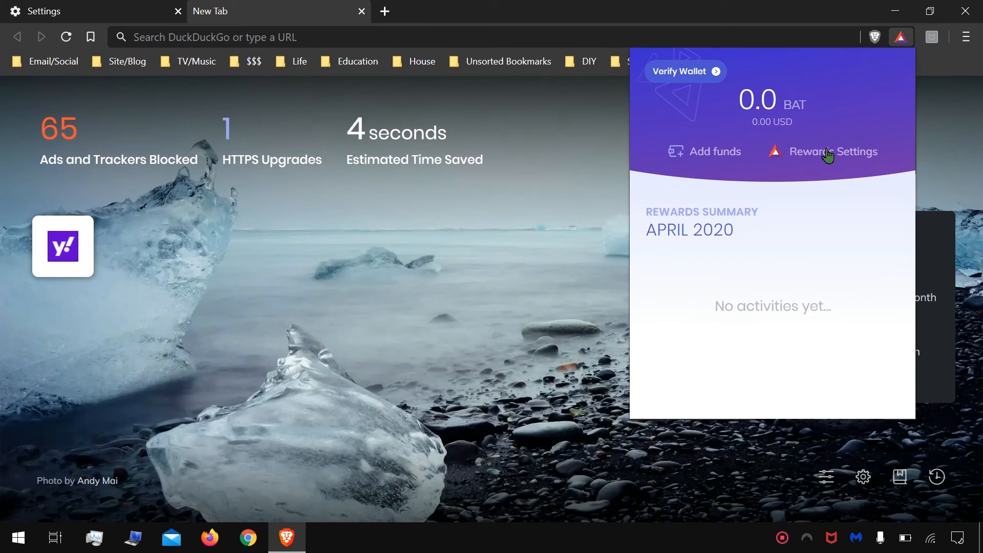
left_click(901, 38)
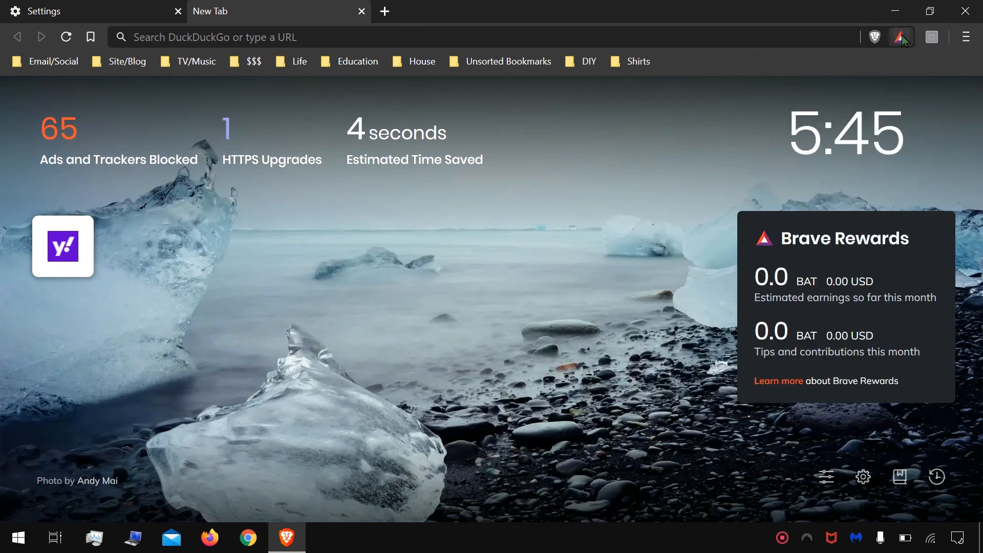
left_click(902, 39)
left_click(903, 38)
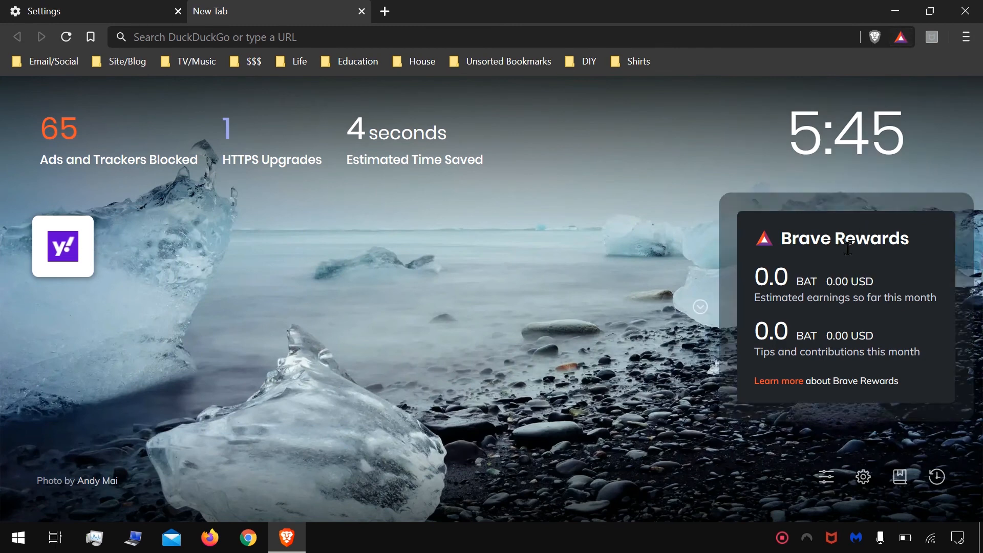
left_click(901, 41)
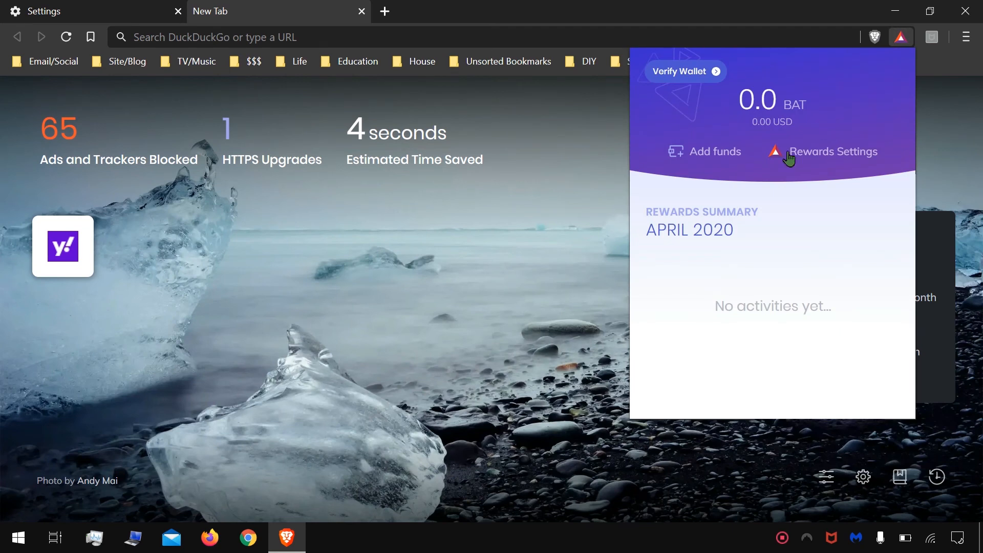
left_click(848, 154)
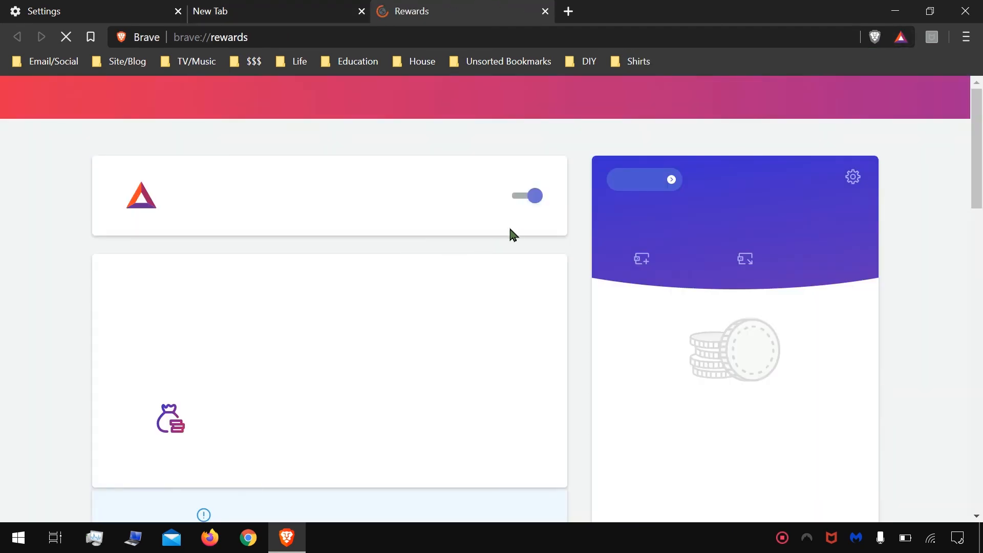
Step: Switch Brave Rewards and its Ads option off and back on, leaving both enabled
left_click(529, 198)
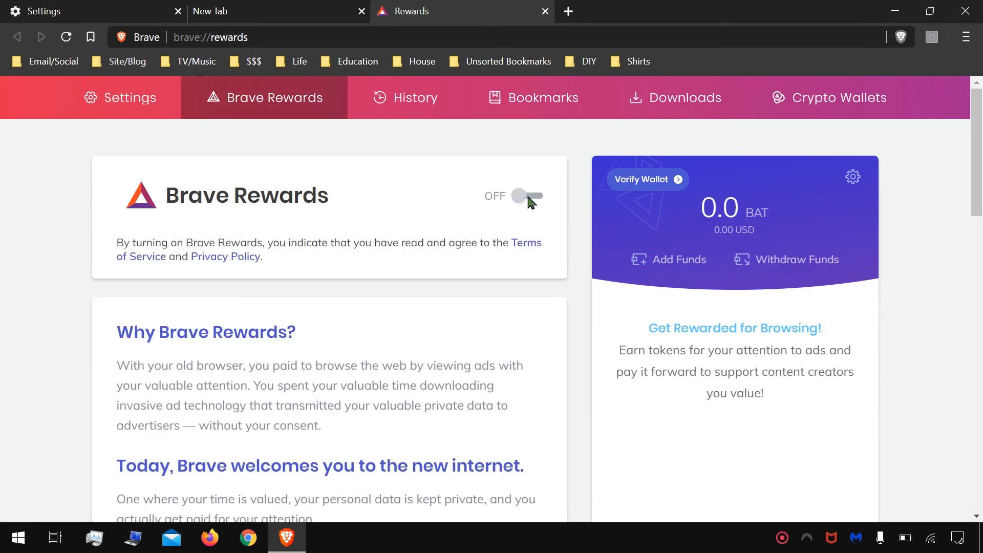
left_click(530, 198)
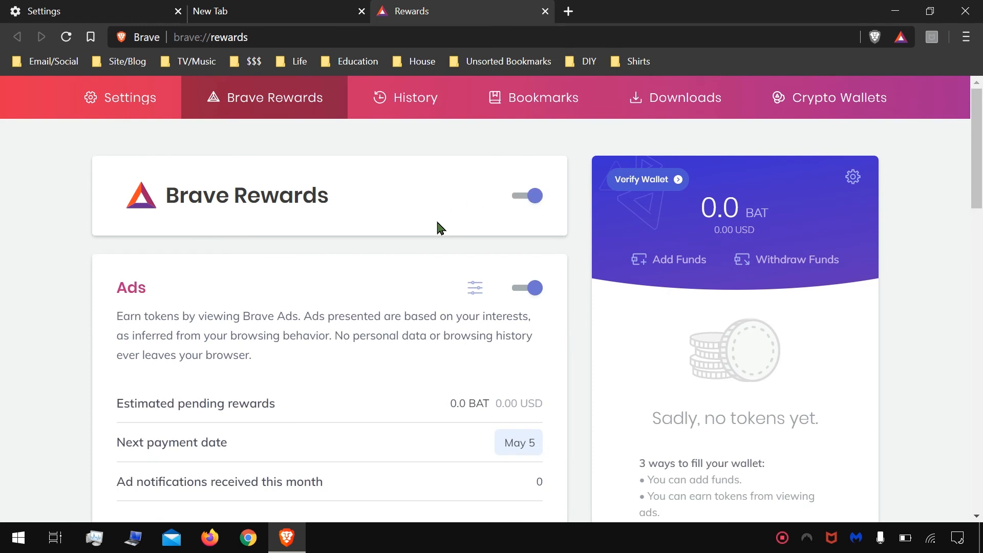
scroll(284, 263, "down", 1)
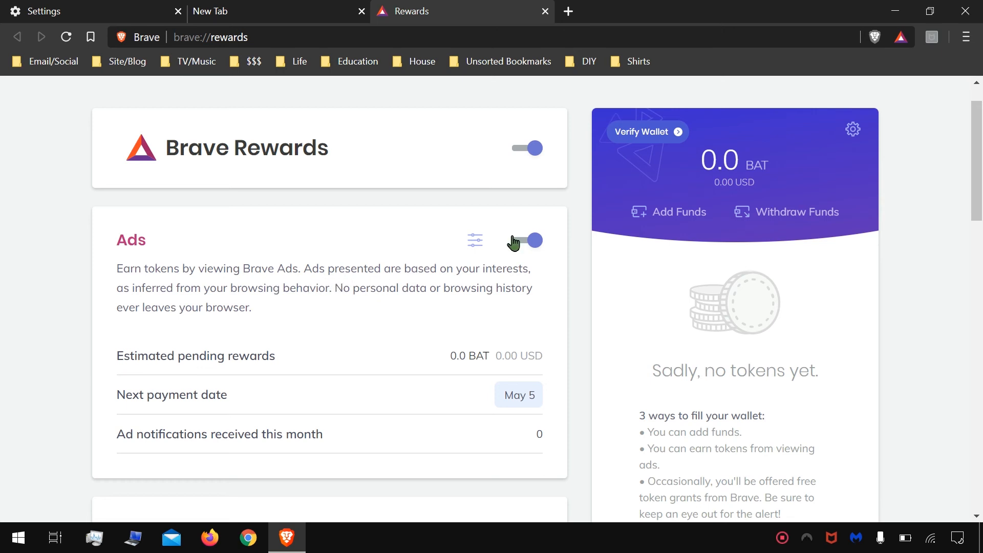
left_click(535, 240)
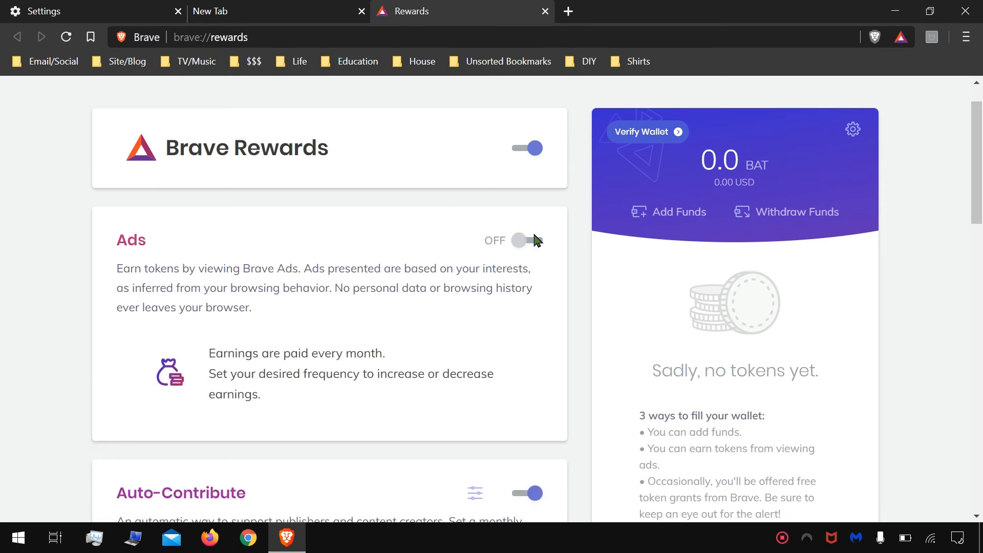
scroll(536, 240, "down", 3)
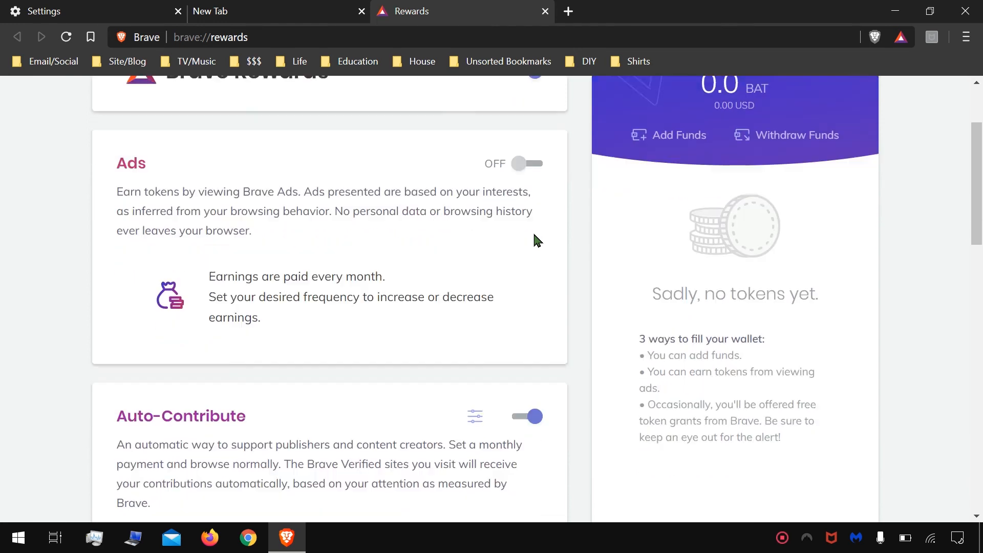
scroll(536, 240, "up", 3)
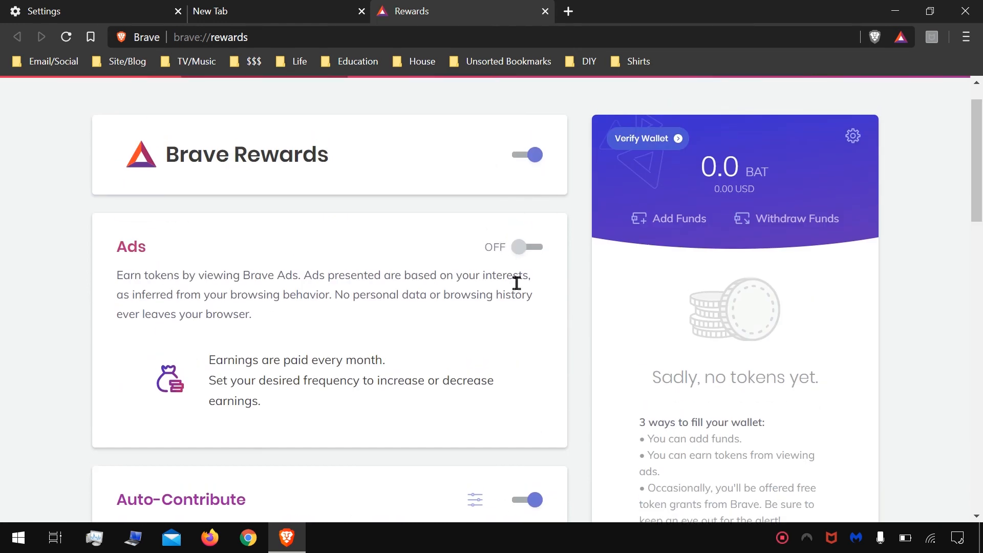
scroll(517, 287, "down", 3)
scroll(516, 294, "down", 2)
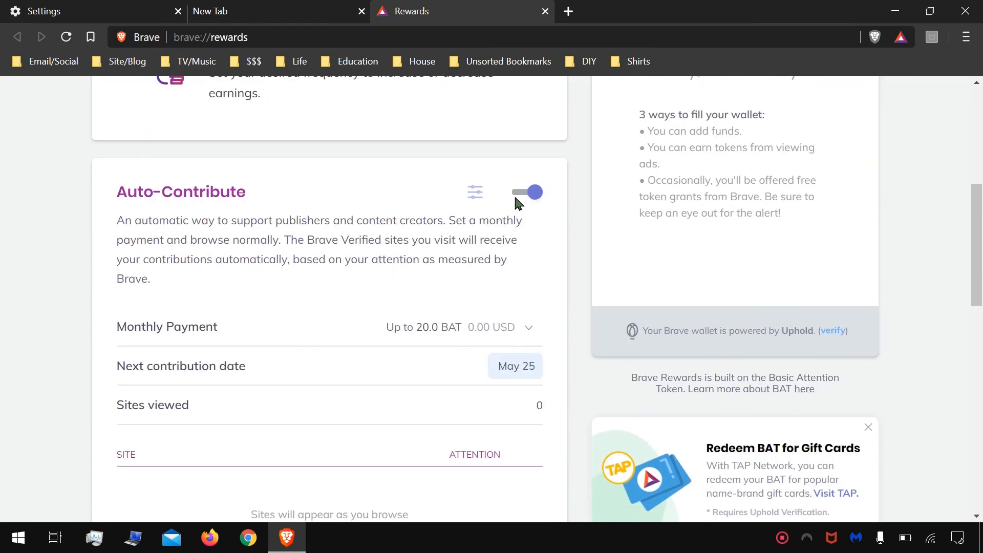
scroll(532, 193, "up", 4)
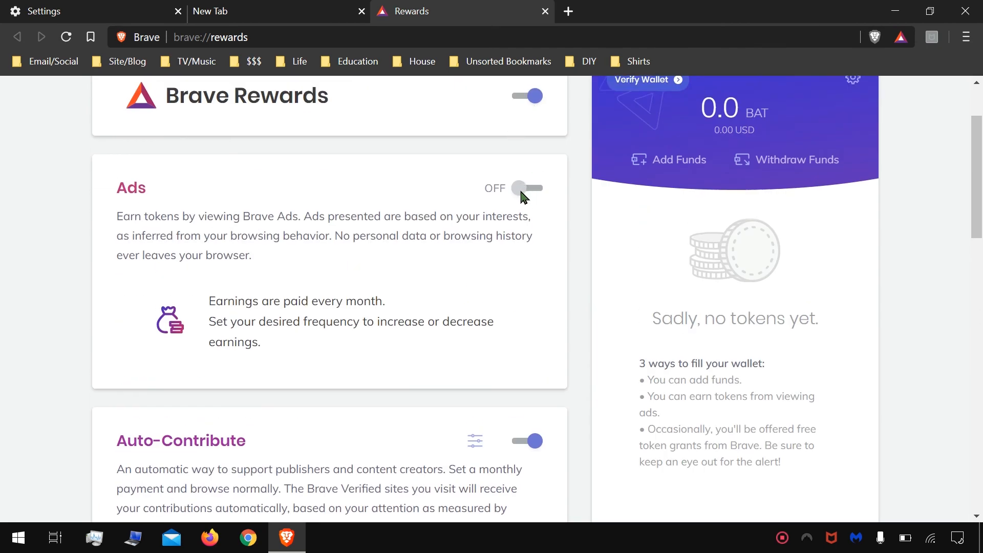
left_click(521, 191)
scroll(376, 191, "down", 1)
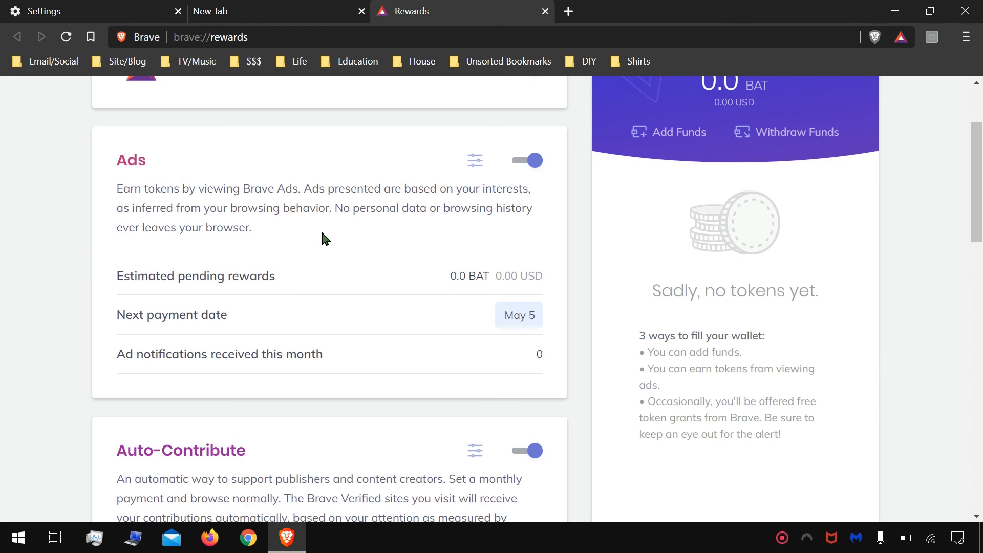
Step: Turn off Auto-Contribute on the Brave Rewards page
scroll(324, 239, "down", 2)
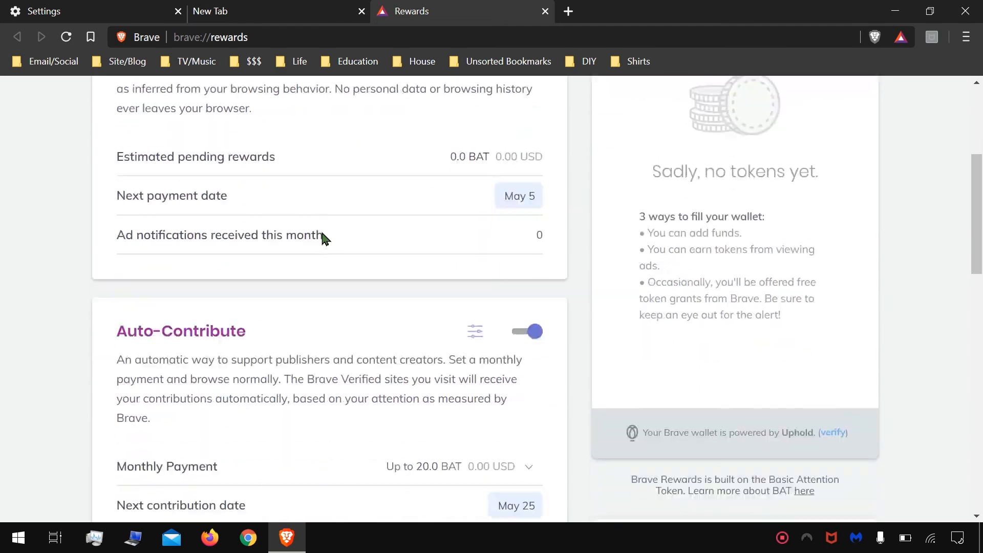
left_click(532, 334)
scroll(532, 338, "down", 5)
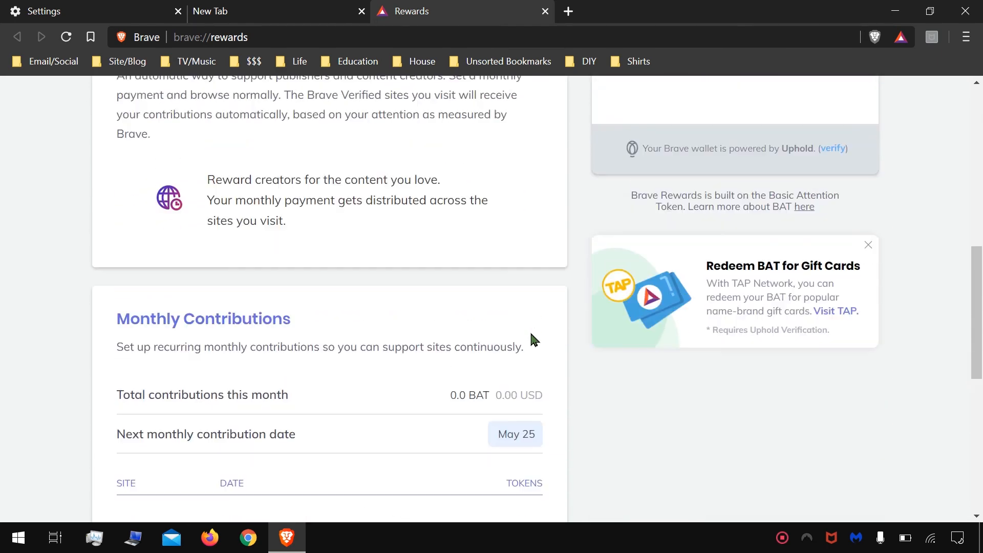
scroll(533, 339, "up", 8)
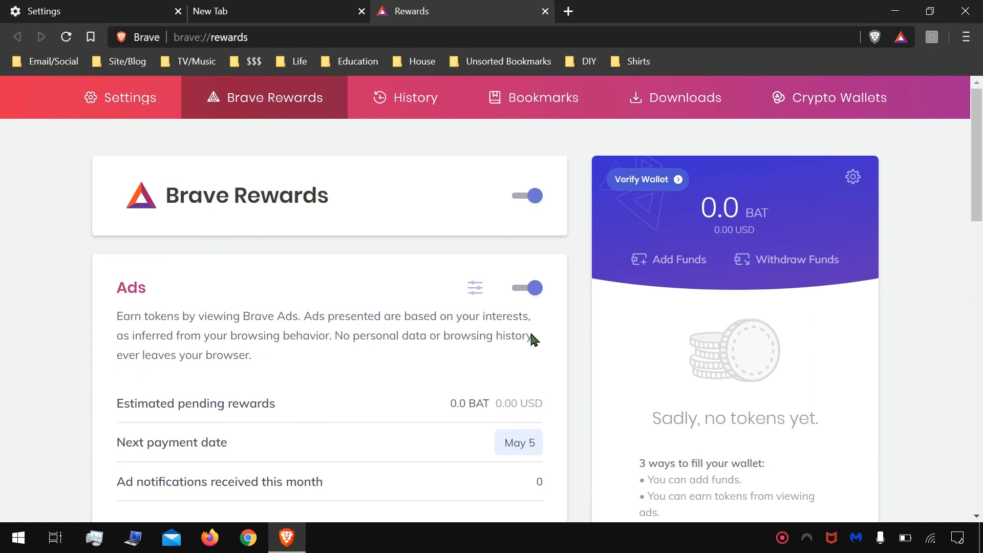
Step: Set the maximum number of ads displayed to 1 ad per hour in Ads Settings and close them
scroll(533, 339, "down", 1)
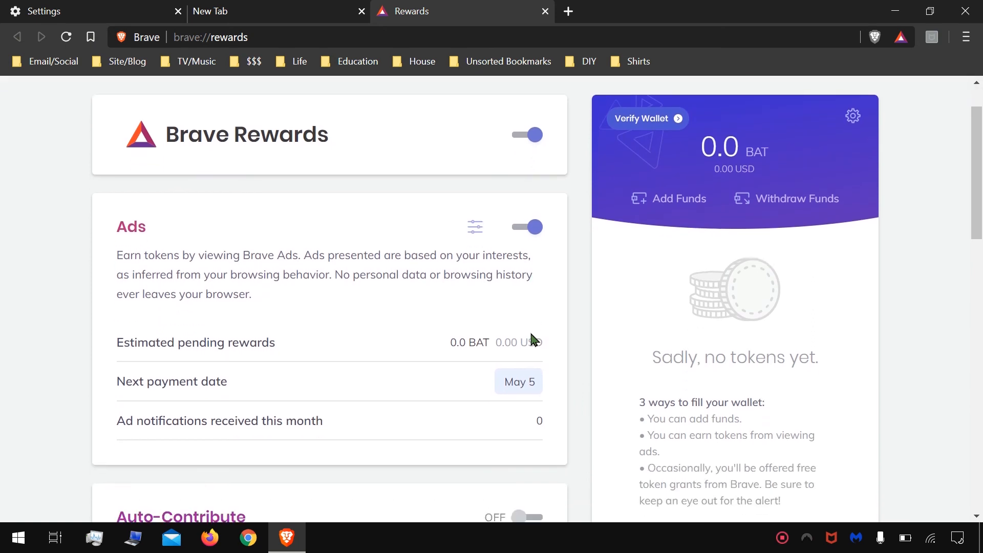
left_click(474, 228)
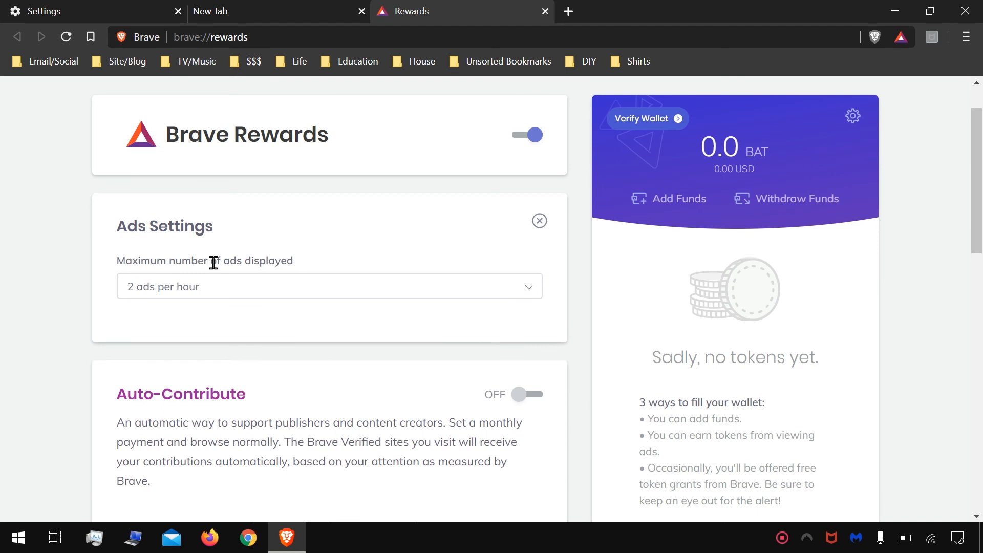
left_click(343, 290)
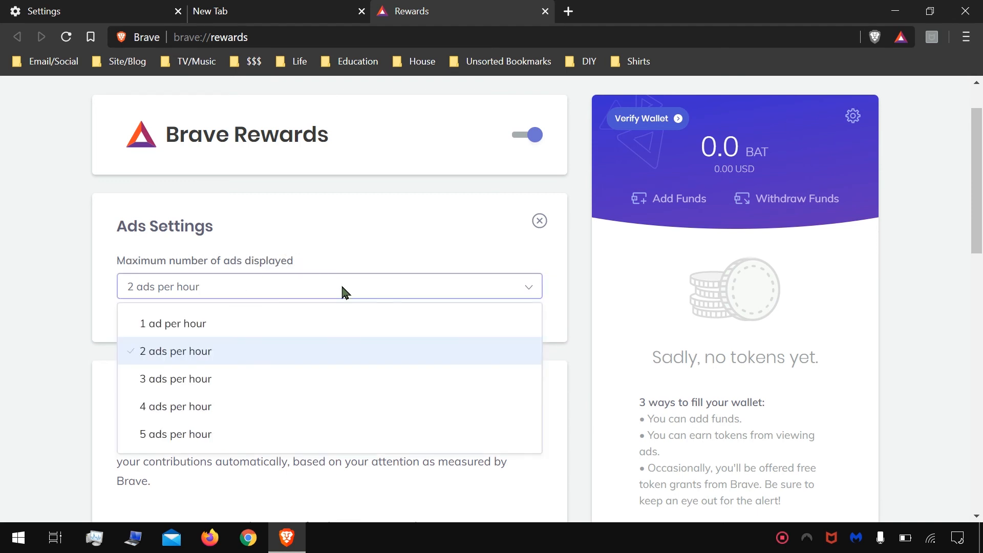
left_click(280, 324)
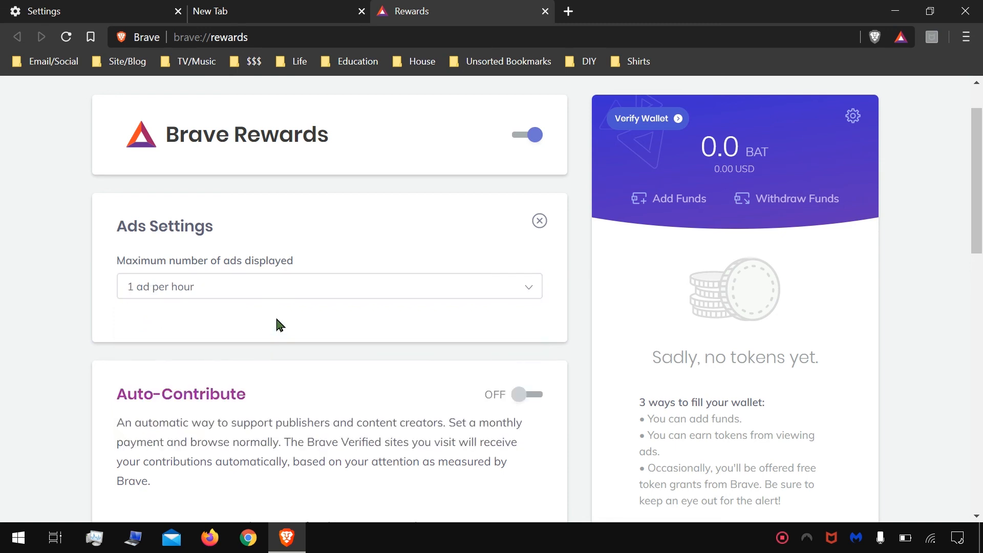
left_click(539, 220)
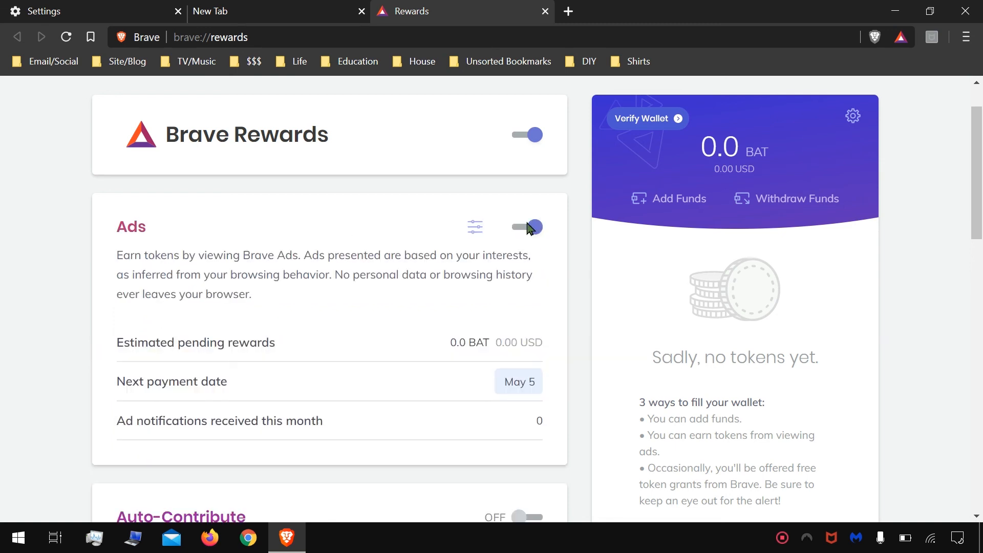
left_click(473, 227)
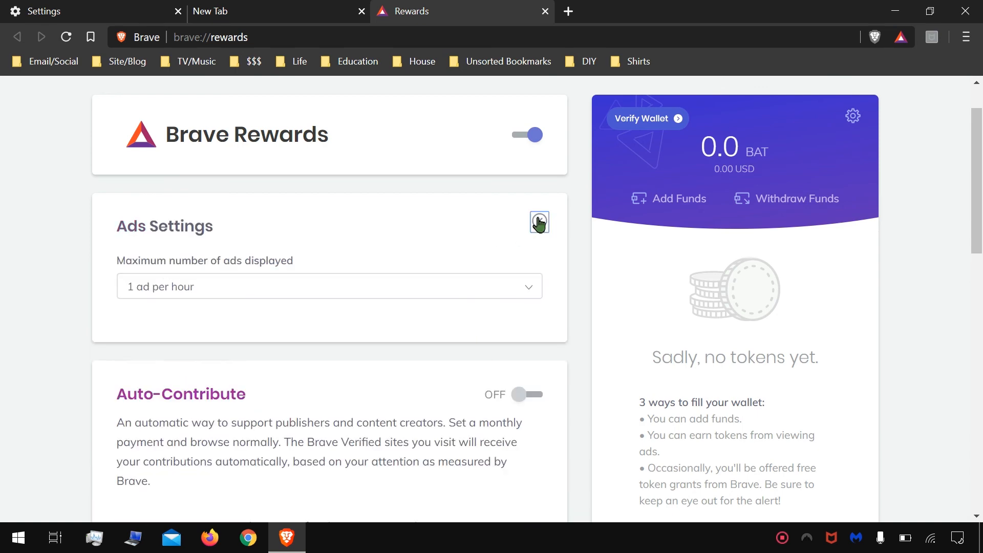
left_click(538, 220)
Step: Review the Ads, Auto-Contribute, Monthly Contributions and Tips sections of the Brave Rewards page
scroll(419, 246, "down", 1)
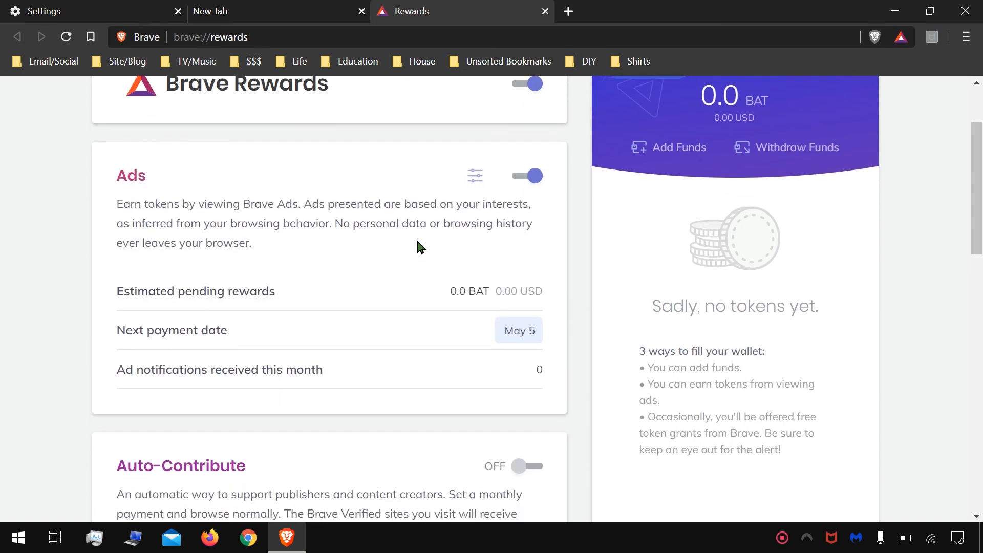
scroll(419, 246, "down", 3)
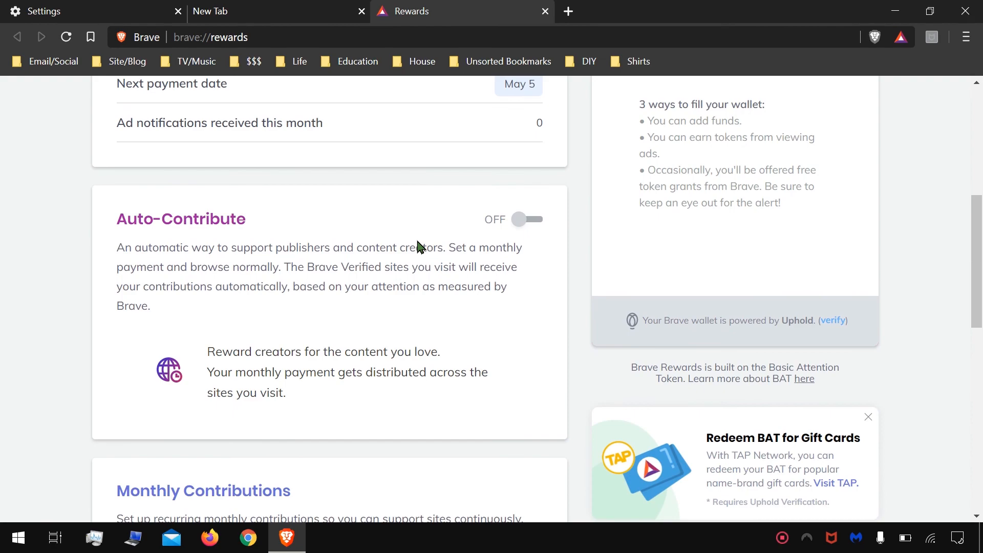
scroll(418, 246, "down", 10)
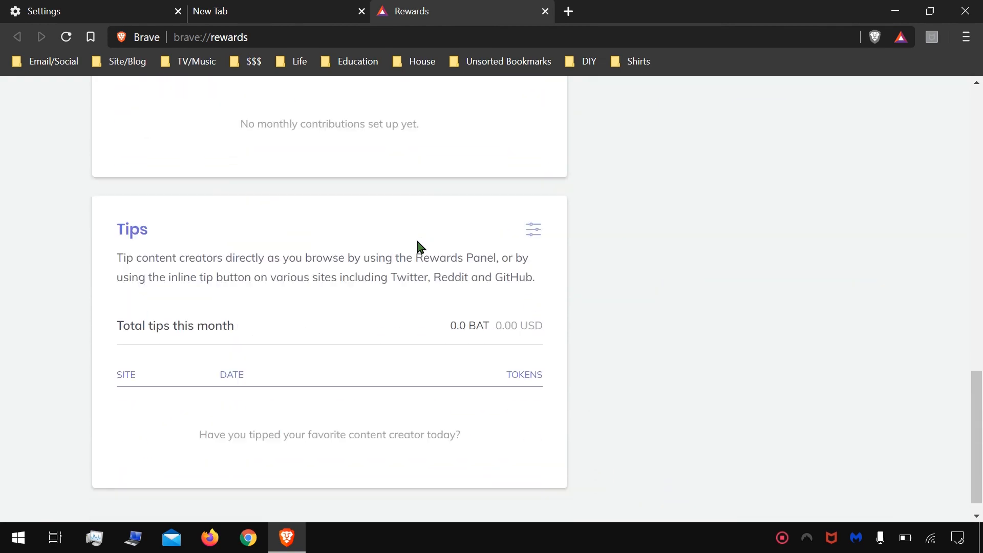
scroll(419, 246, "up", 15)
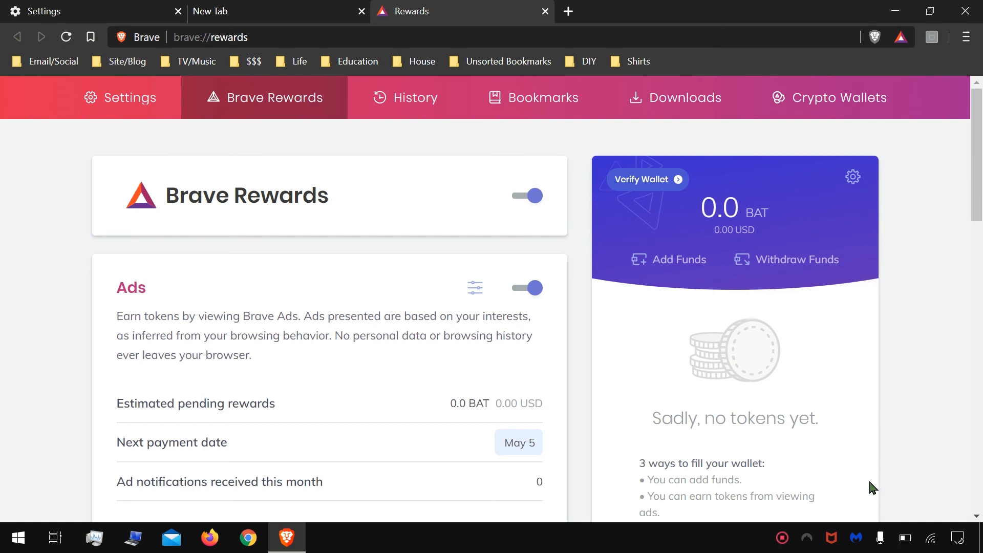
Step: Open the McAfee WebAdvisor extension page to check it, and close its tab
left_click(568, 11)
left_click(730, 11)
left_click(323, 12)
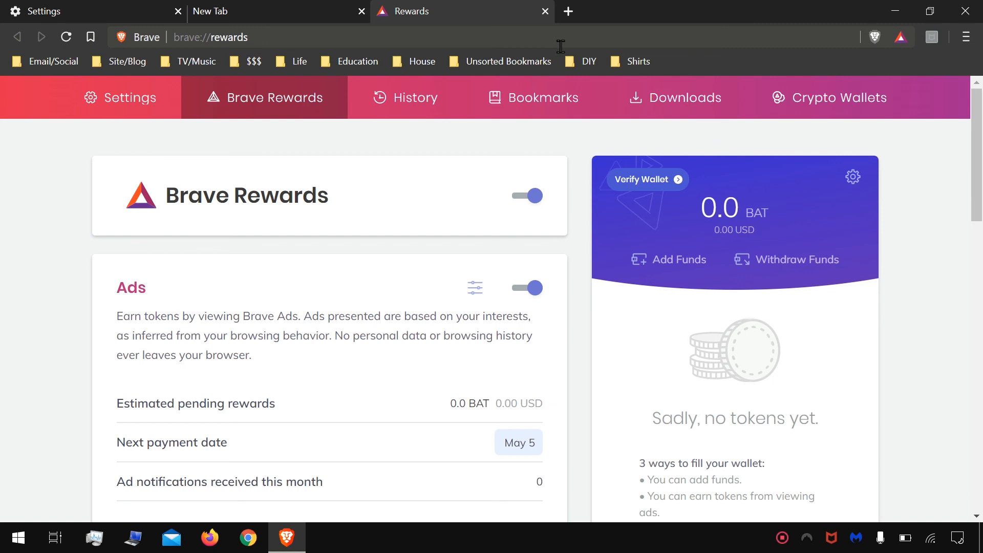
left_click(938, 43)
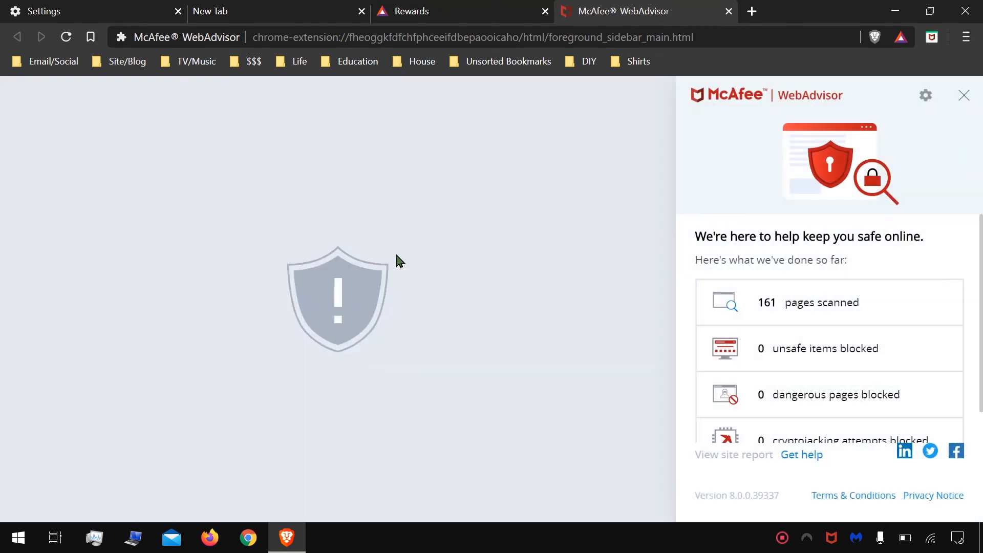
left_click(729, 12)
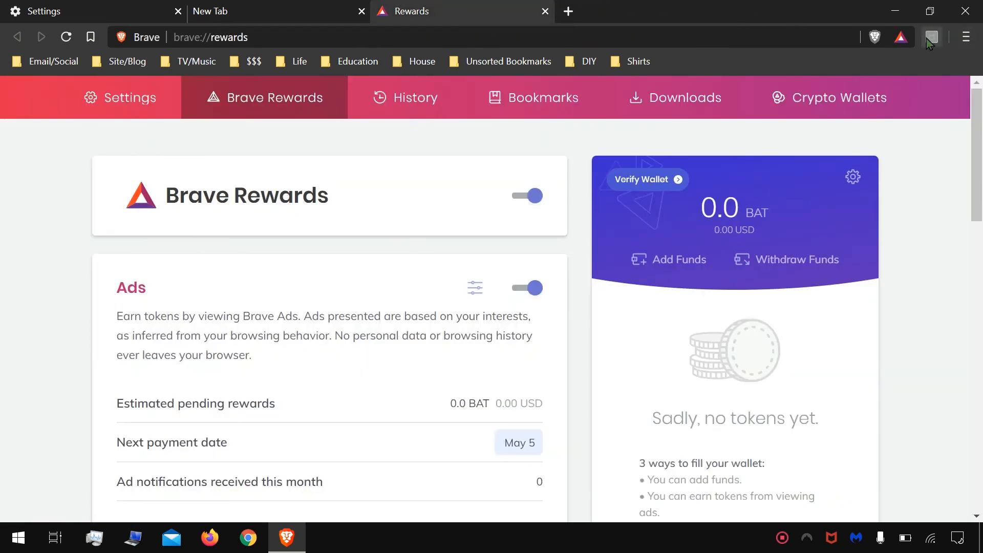
Step: Load youtube.com in the already open New Tab
left_click(273, 7)
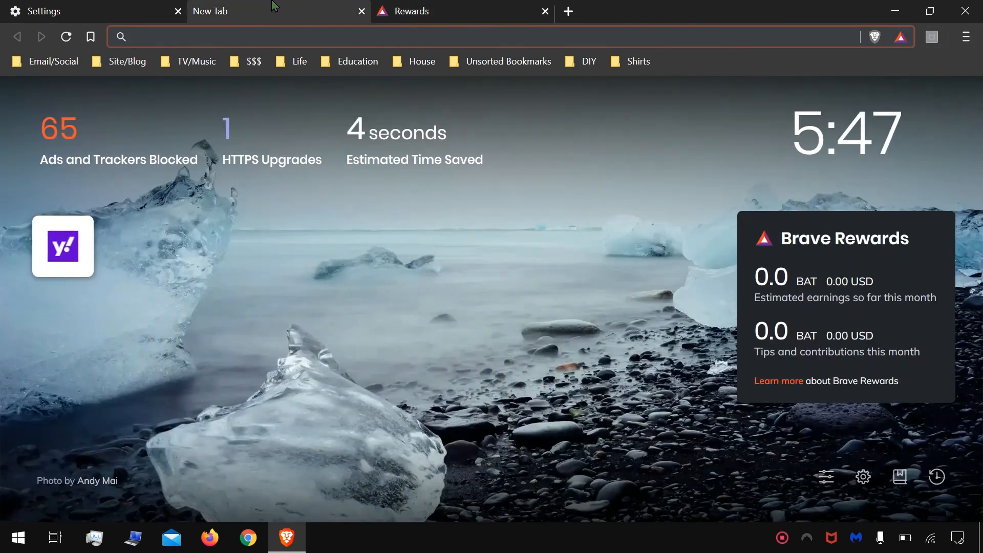
type("youtube.com")
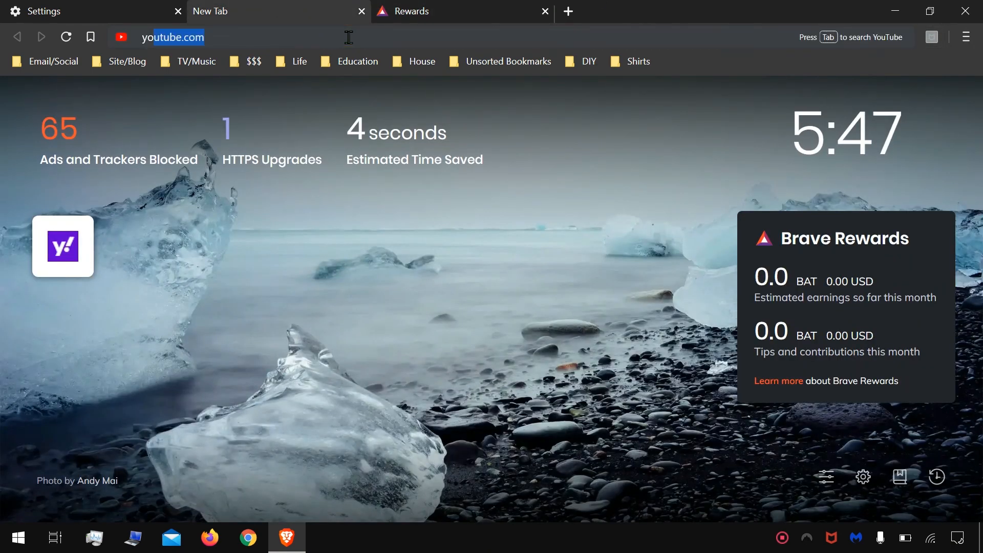
key("Return")
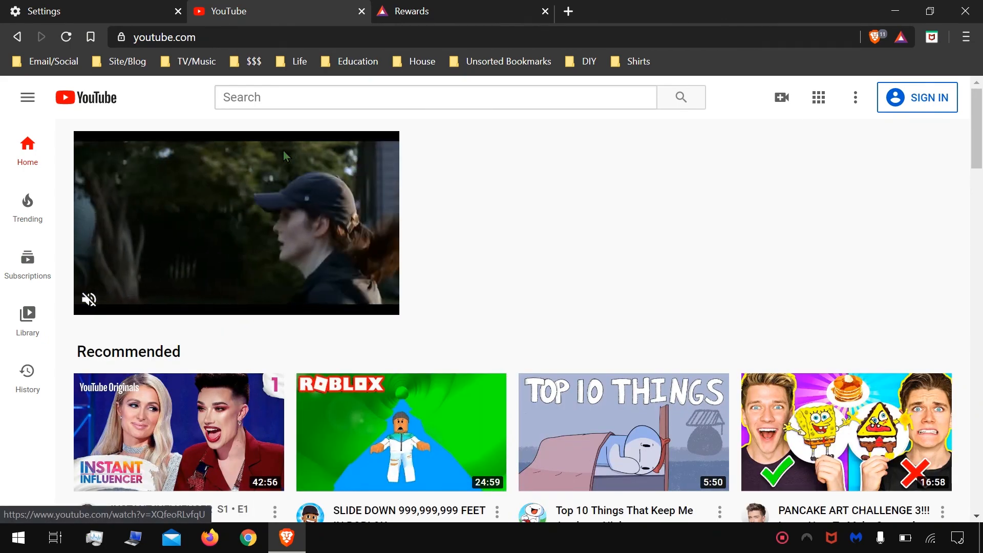
Step: Open the recommended video "Top 10 Things That Keep Me Awake at Night", pause it and mute the system sound
scroll(506, 323, "down", 2)
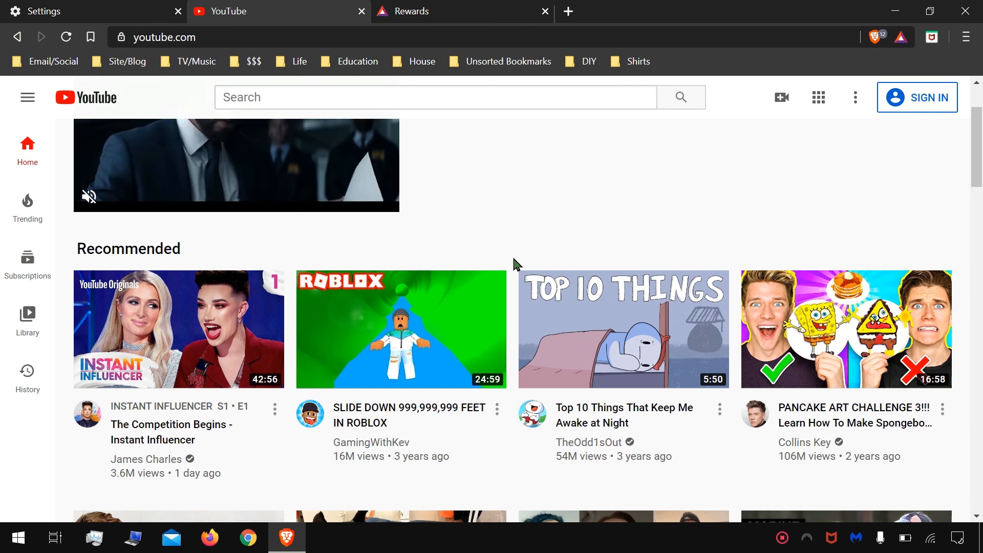
scroll(515, 262, "down", 1)
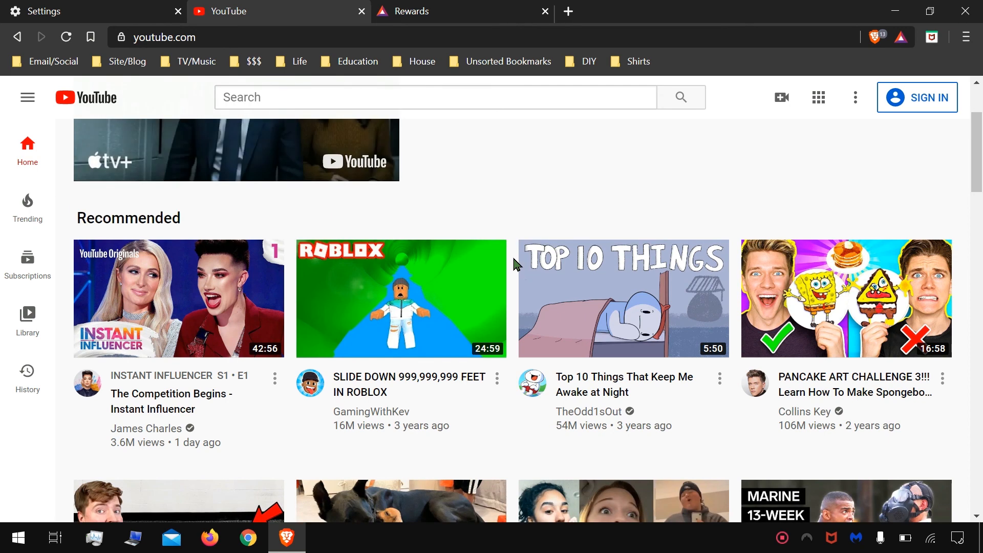
scroll(514, 264, "down", 3)
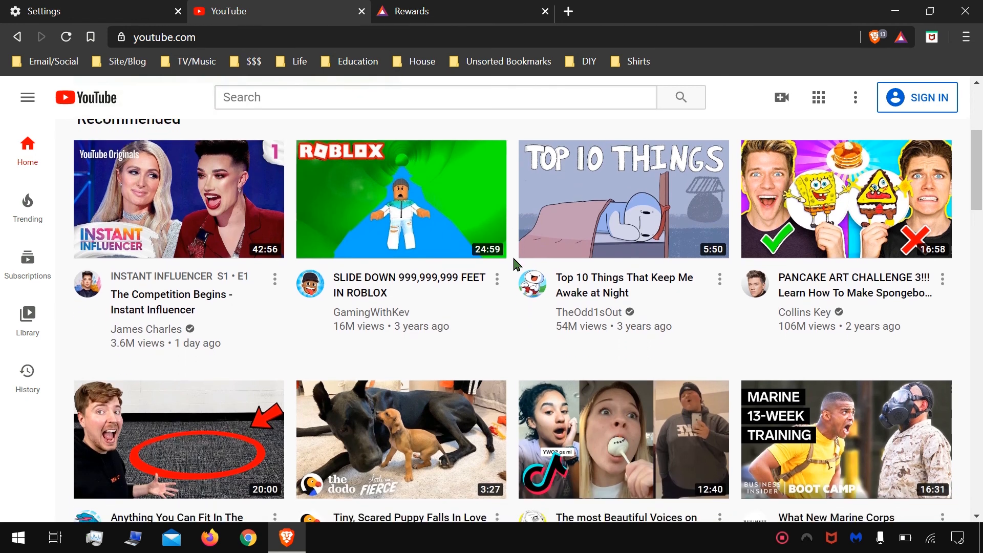
scroll(515, 265, "down", 1)
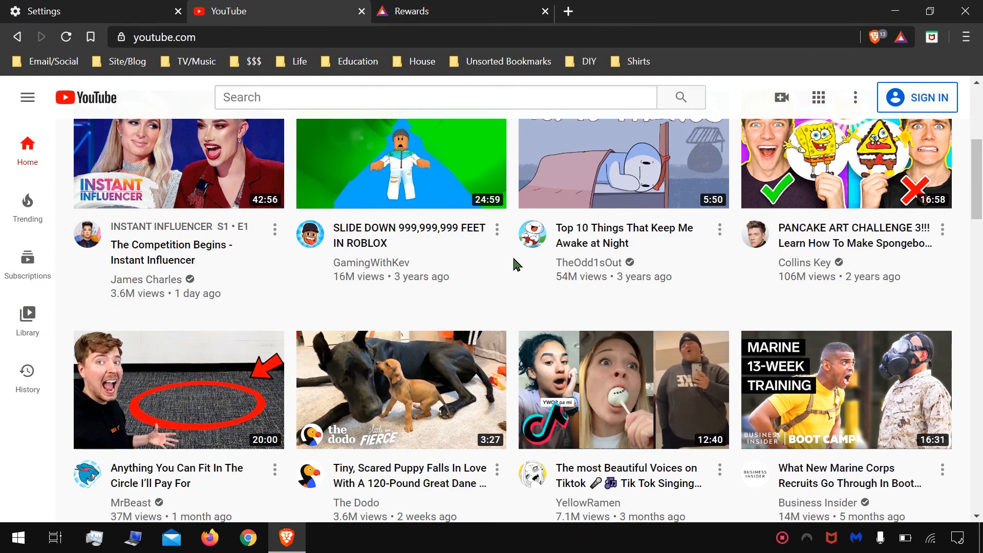
mouse_move(835, 156)
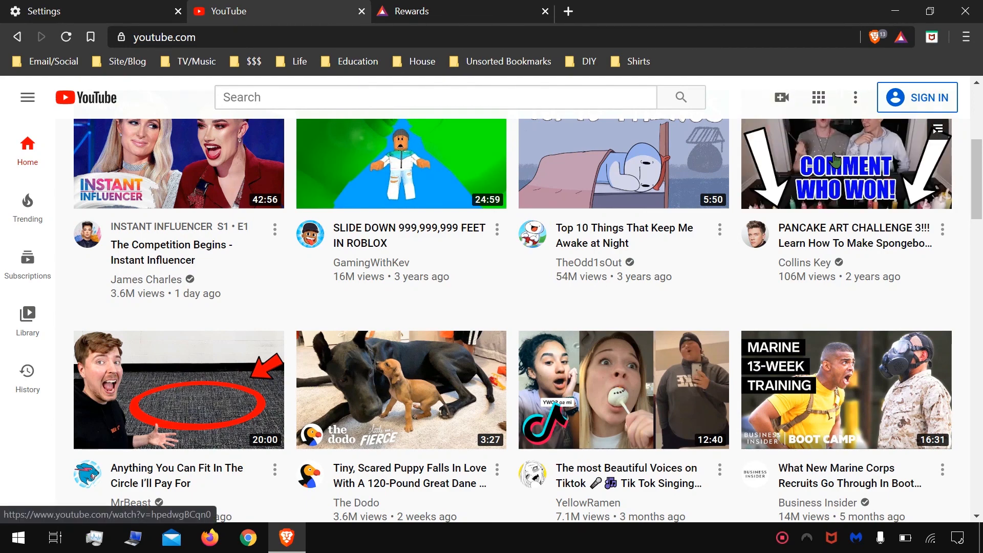
left_click(623, 164)
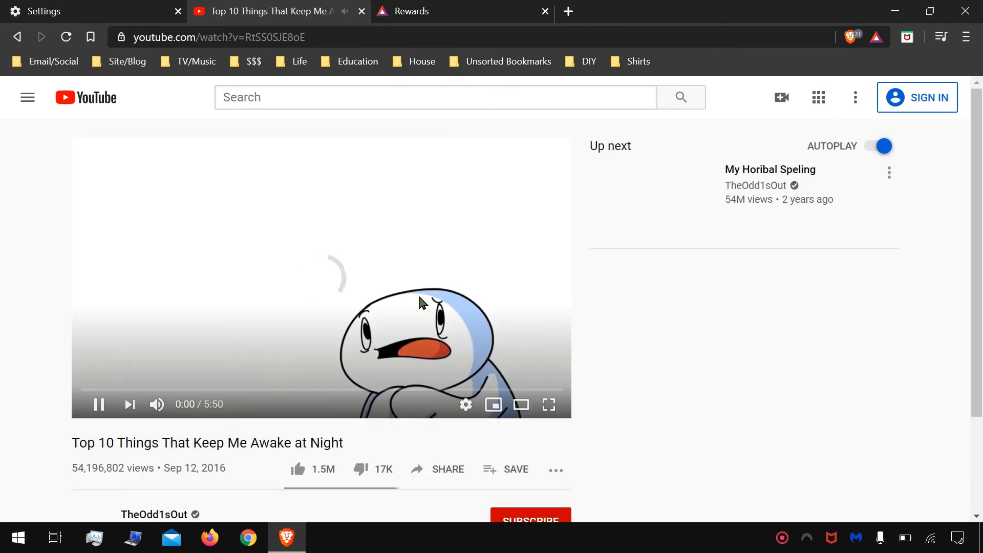
left_click(328, 237)
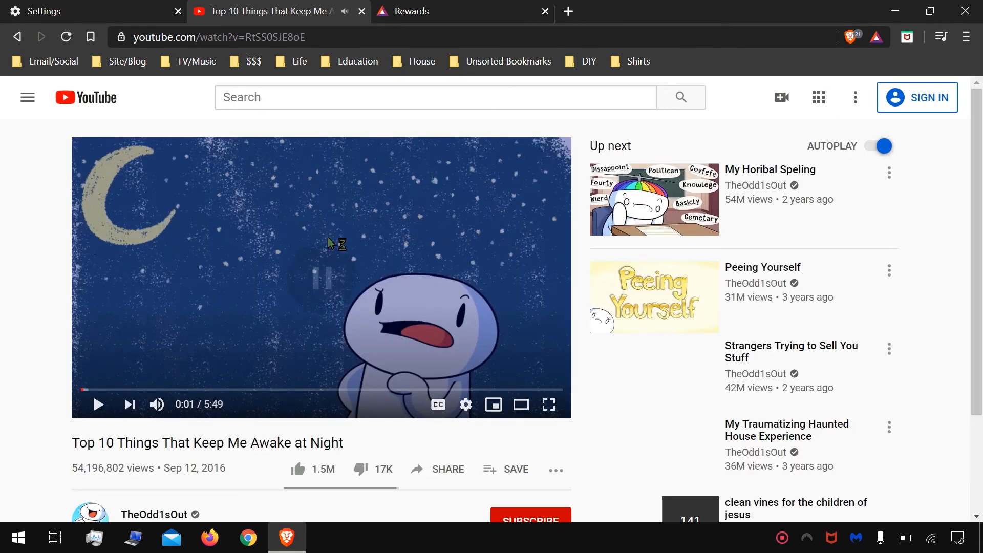
key("XF86AudioMute")
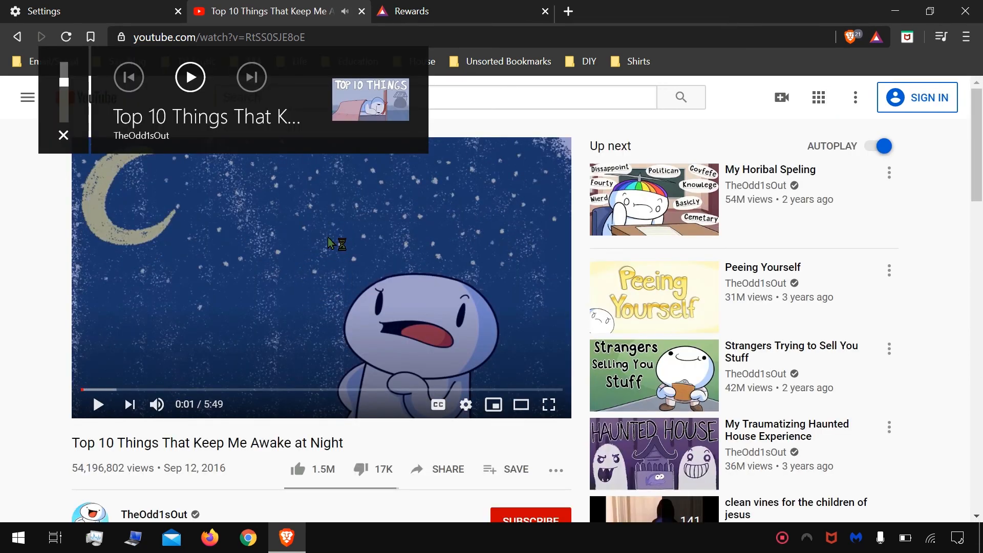
Step: Look over the video page, return to the YouTube home page and play the trending video "trying to make diy pop-tarts"
scroll(512, 154, "down", 7)
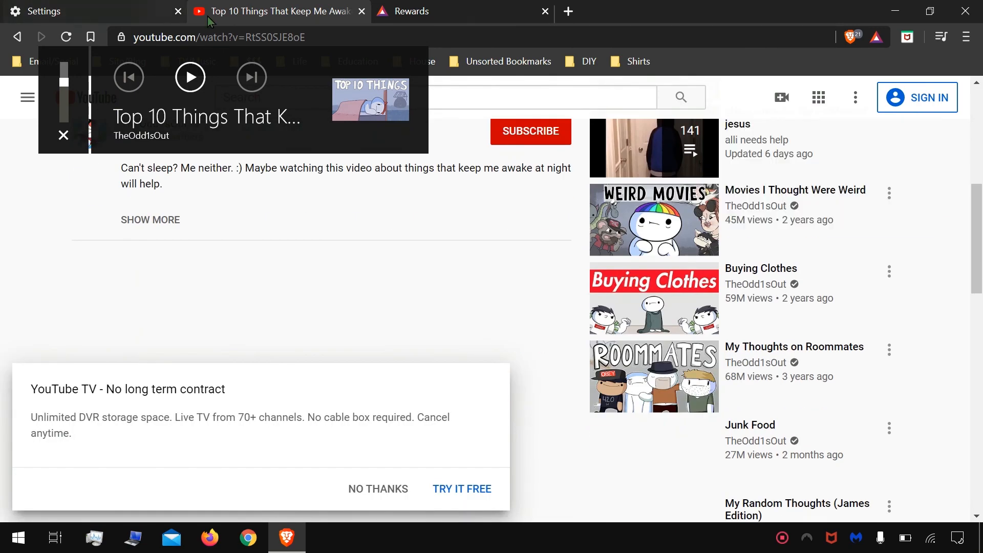
left_click(17, 37)
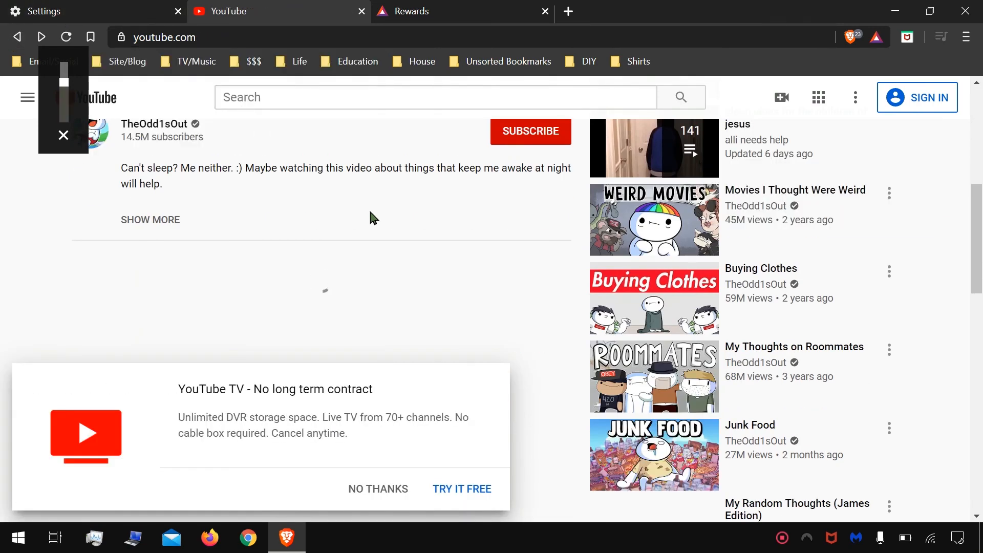
scroll(371, 214, "down", 5)
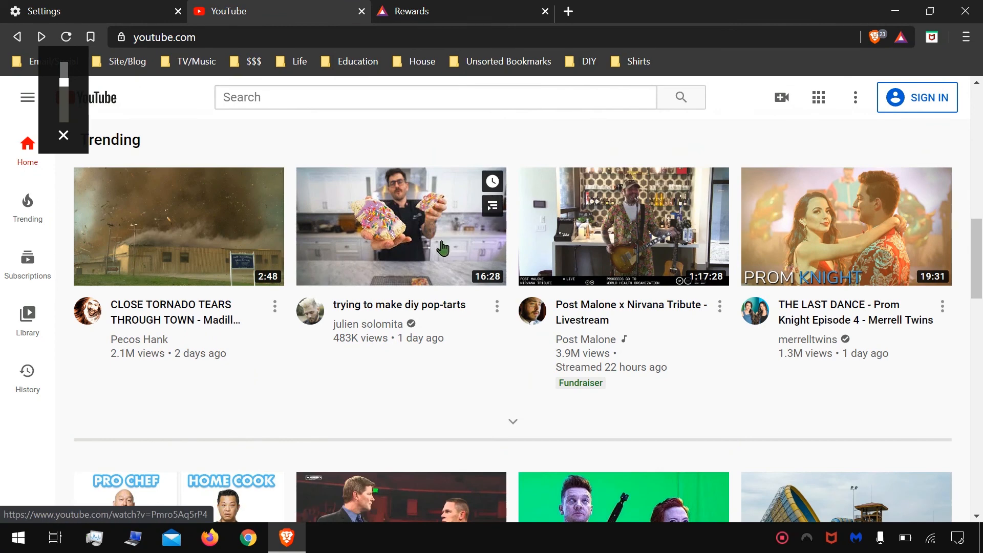
left_click(412, 257)
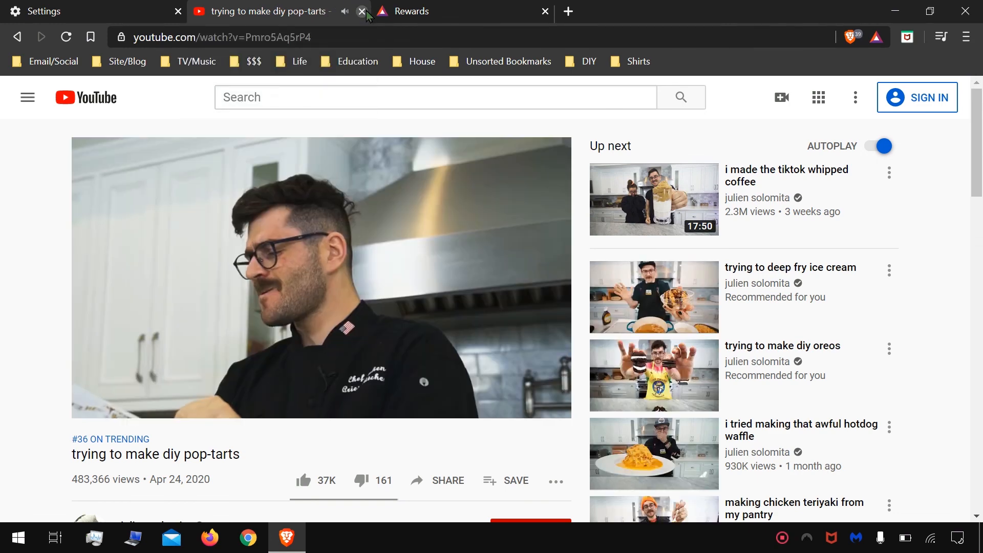
Step: Close the YouTube and Rewards tabs and open a blank new tab beside Settings
left_click(362, 11)
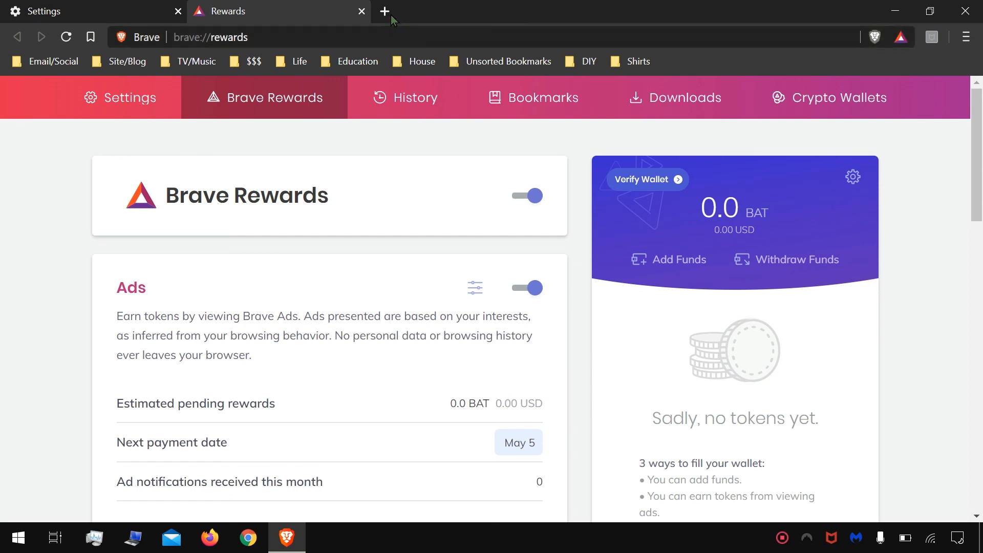
left_click(362, 12)
left_click(202, 13)
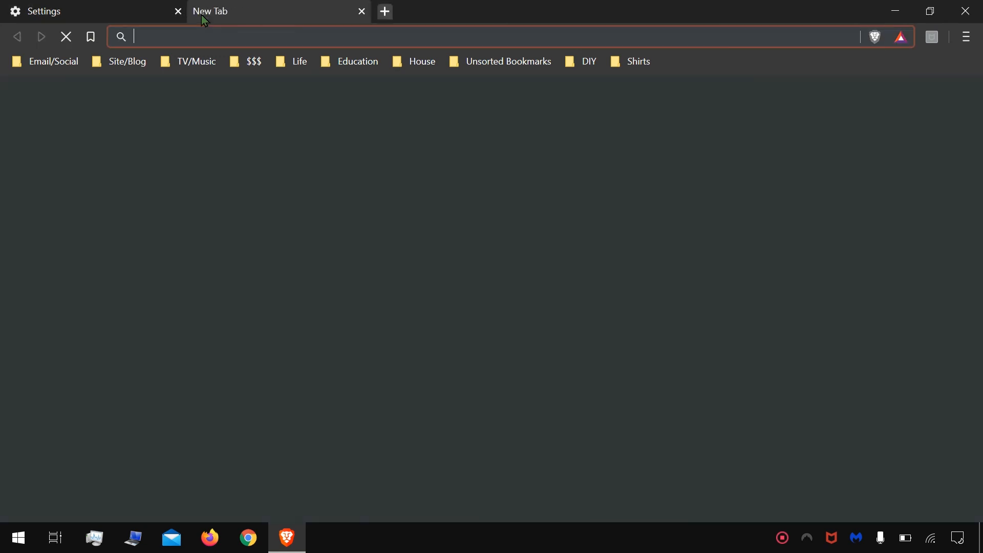